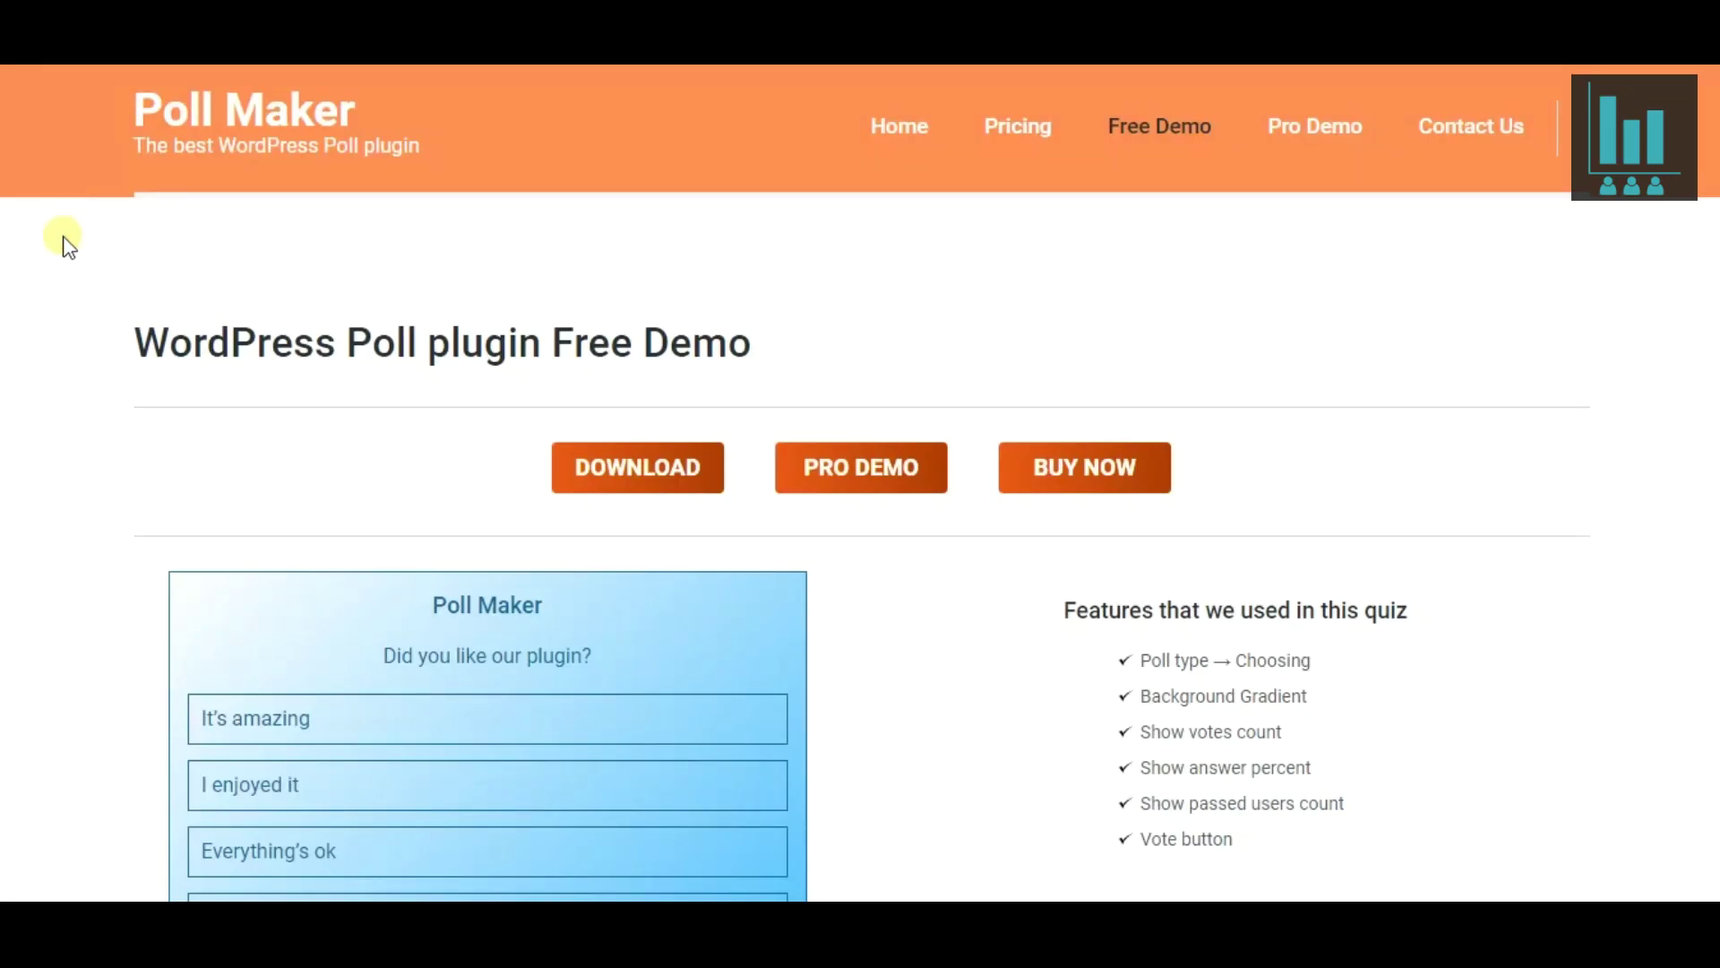
Choose 'It's amazing' in the 'Did you like our plugin?' poll on the Free Demo page.
{"action": "scroll", "coordinate": [64, 239], "scroll_direction": "down", "scroll_amount": 15}
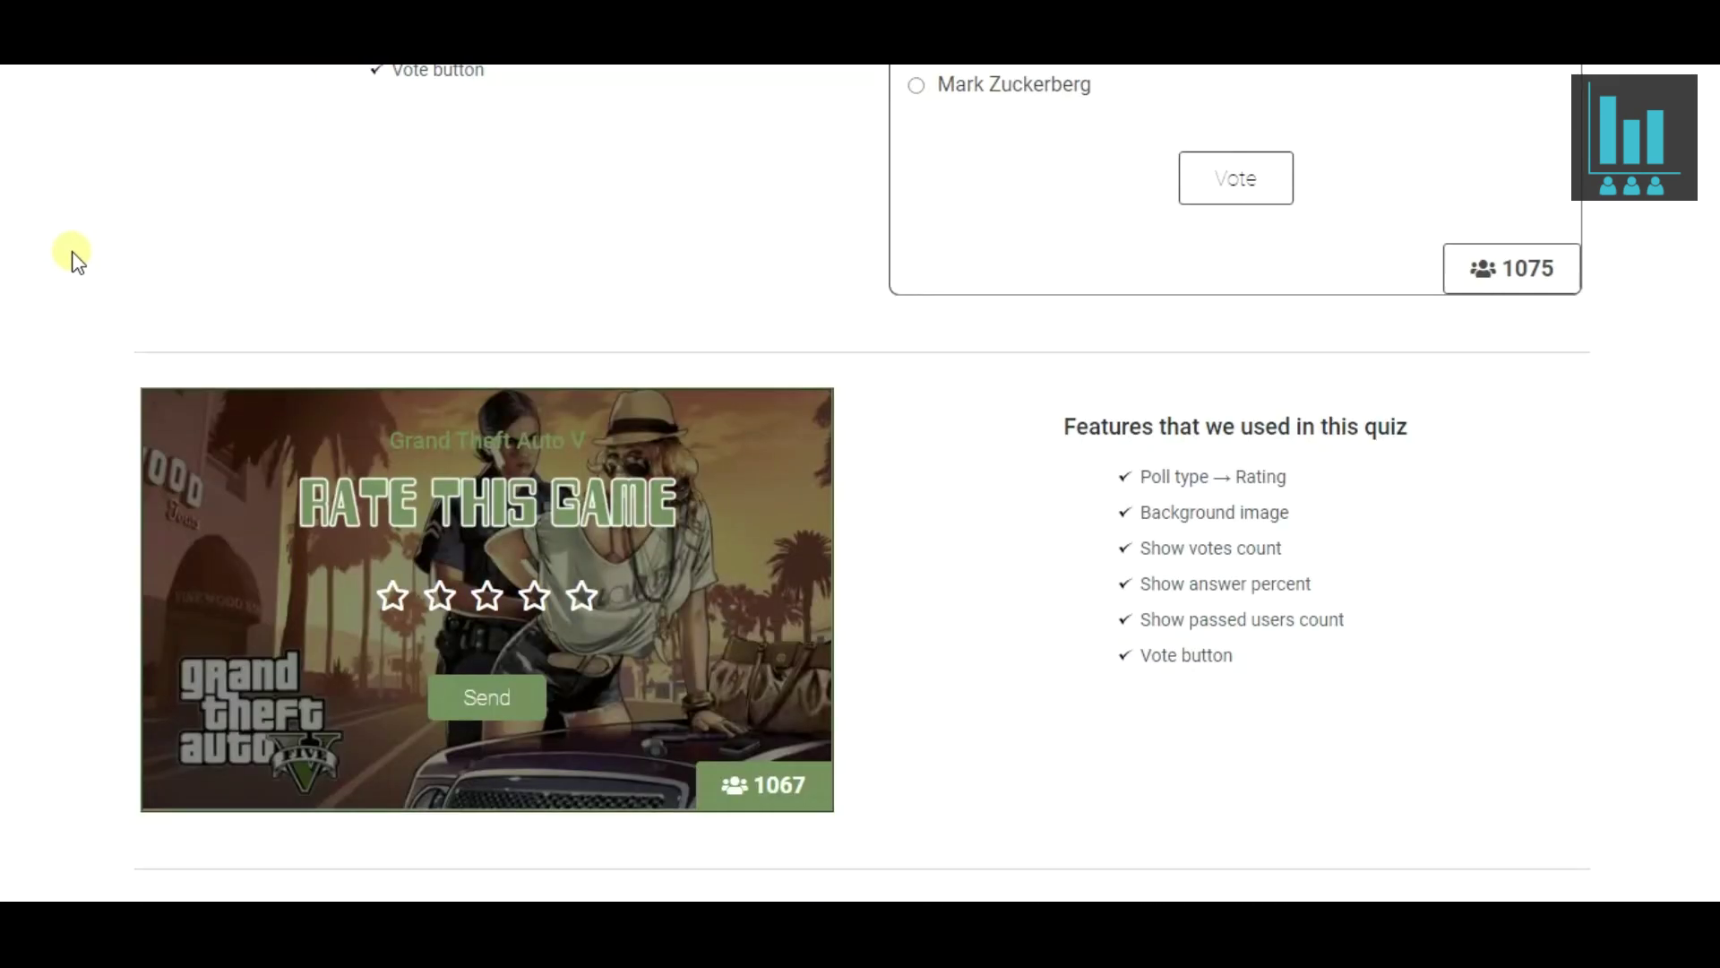
{"action": "scroll", "coordinate": [79, 261], "scroll_direction": "down", "scroll_amount": 8}
{"action": "scroll", "coordinate": [82, 273], "scroll_direction": "down", "scroll_amount": 3}
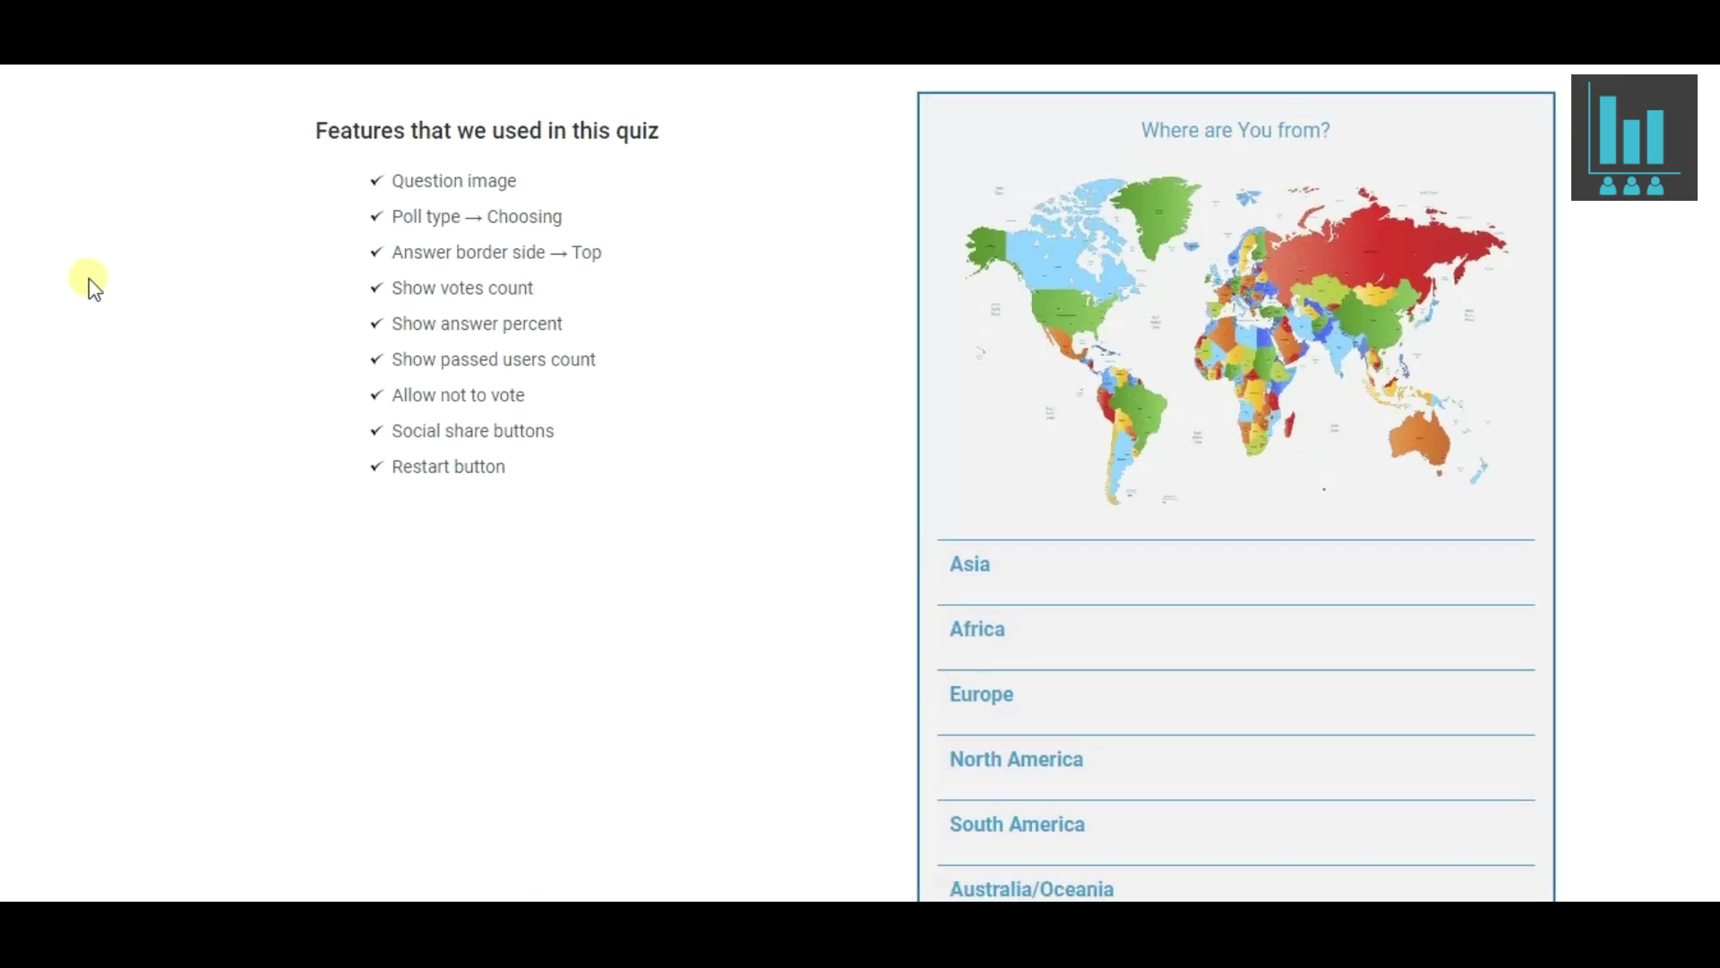
{"action": "scroll", "coordinate": [86, 281], "scroll_direction": "up", "scroll_amount": 15}
{"action": "scroll", "coordinate": [89, 283], "scroll_direction": "up", "scroll_amount": 7}
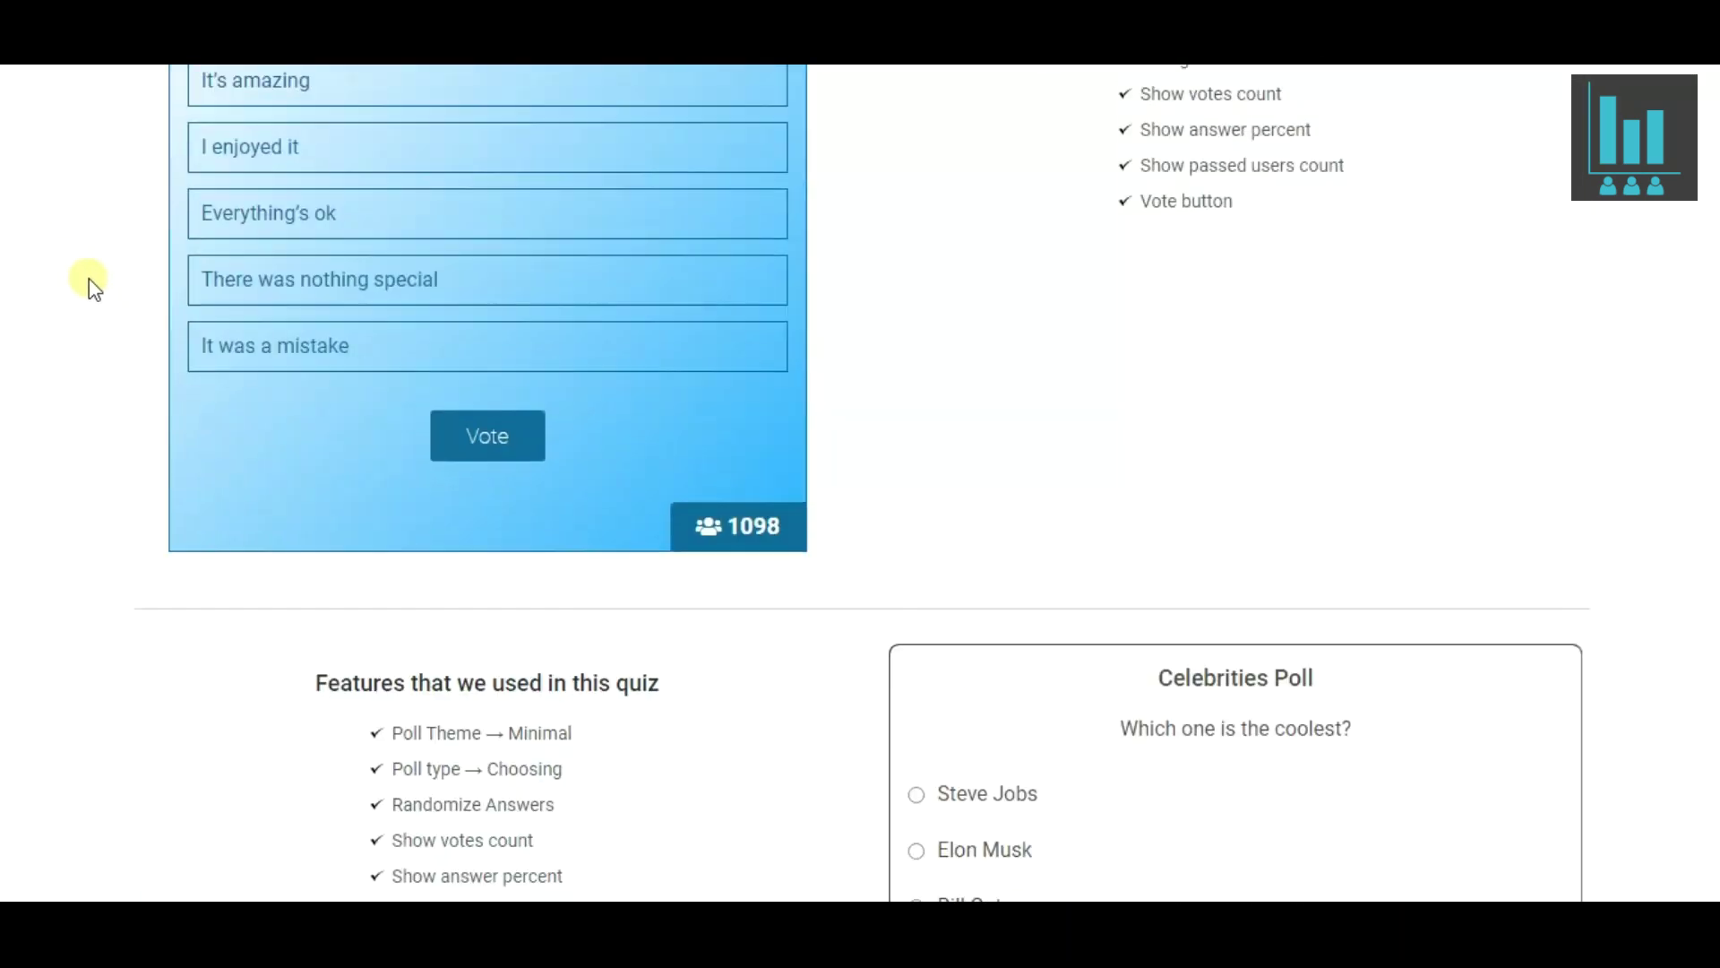
{"action": "left_click", "coordinate": [296, 337]}
Submit the plugin poll vote, vote in the Celebrities Poll, and send the GTA star rating.
{"action": "left_click", "coordinate": [468, 692]}
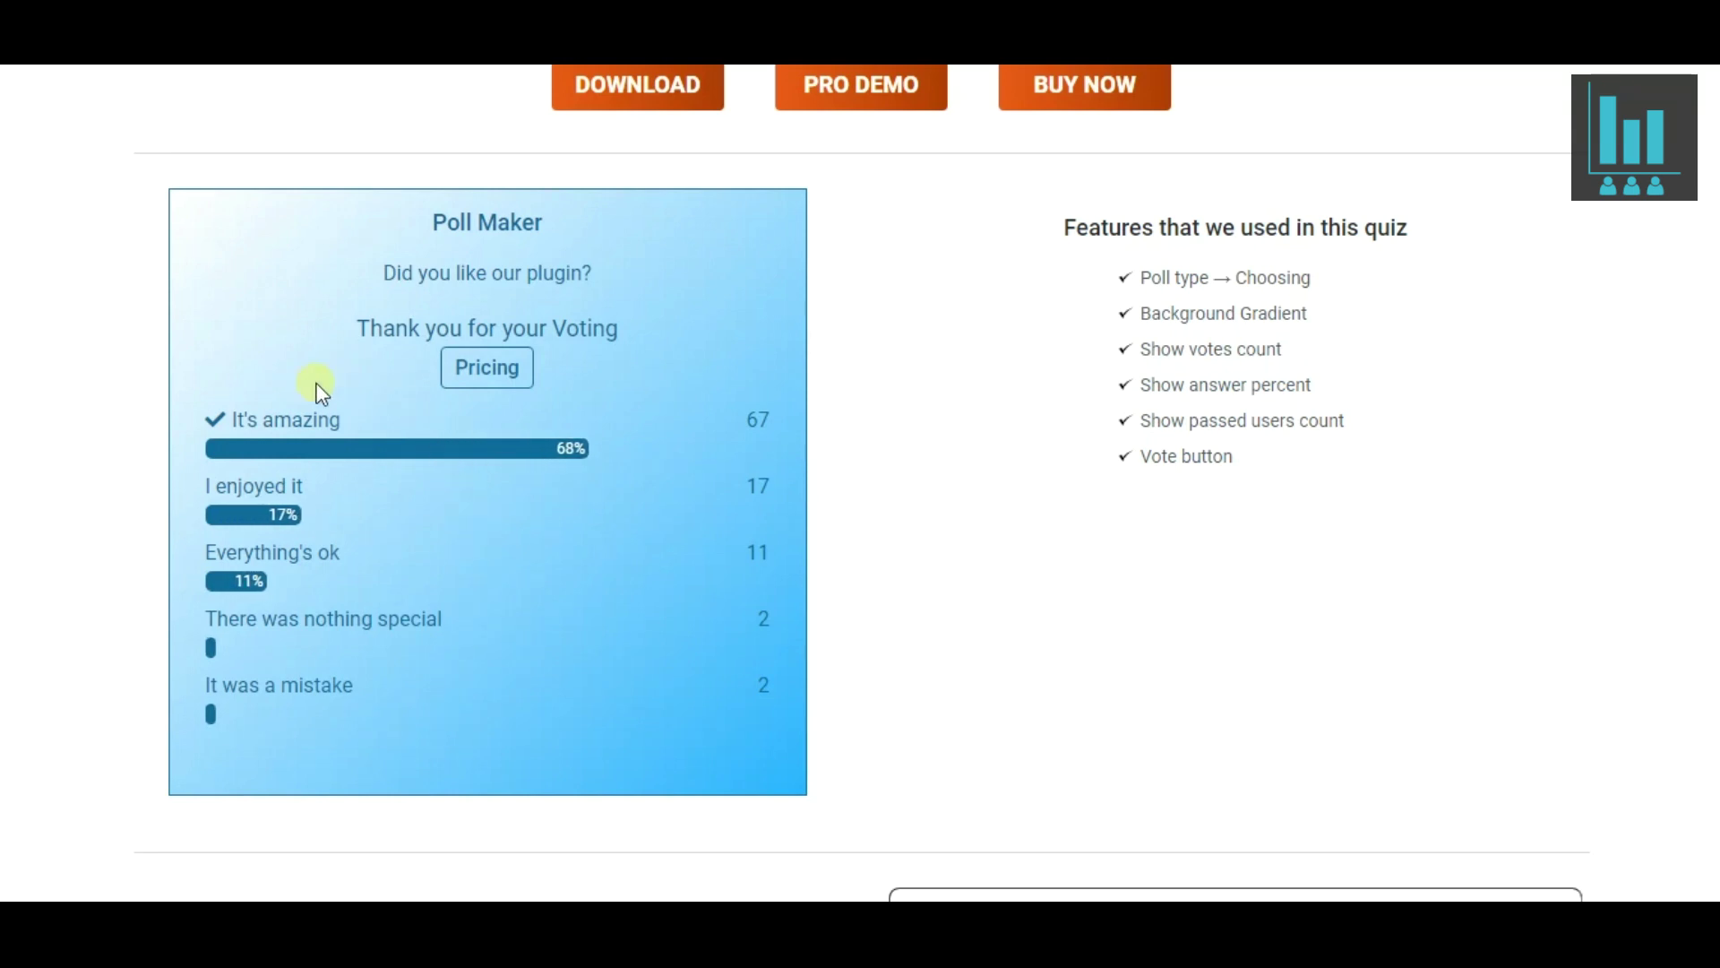
{"action": "scroll", "coordinate": [584, 534], "scroll_direction": "down", "scroll_amount": 7}
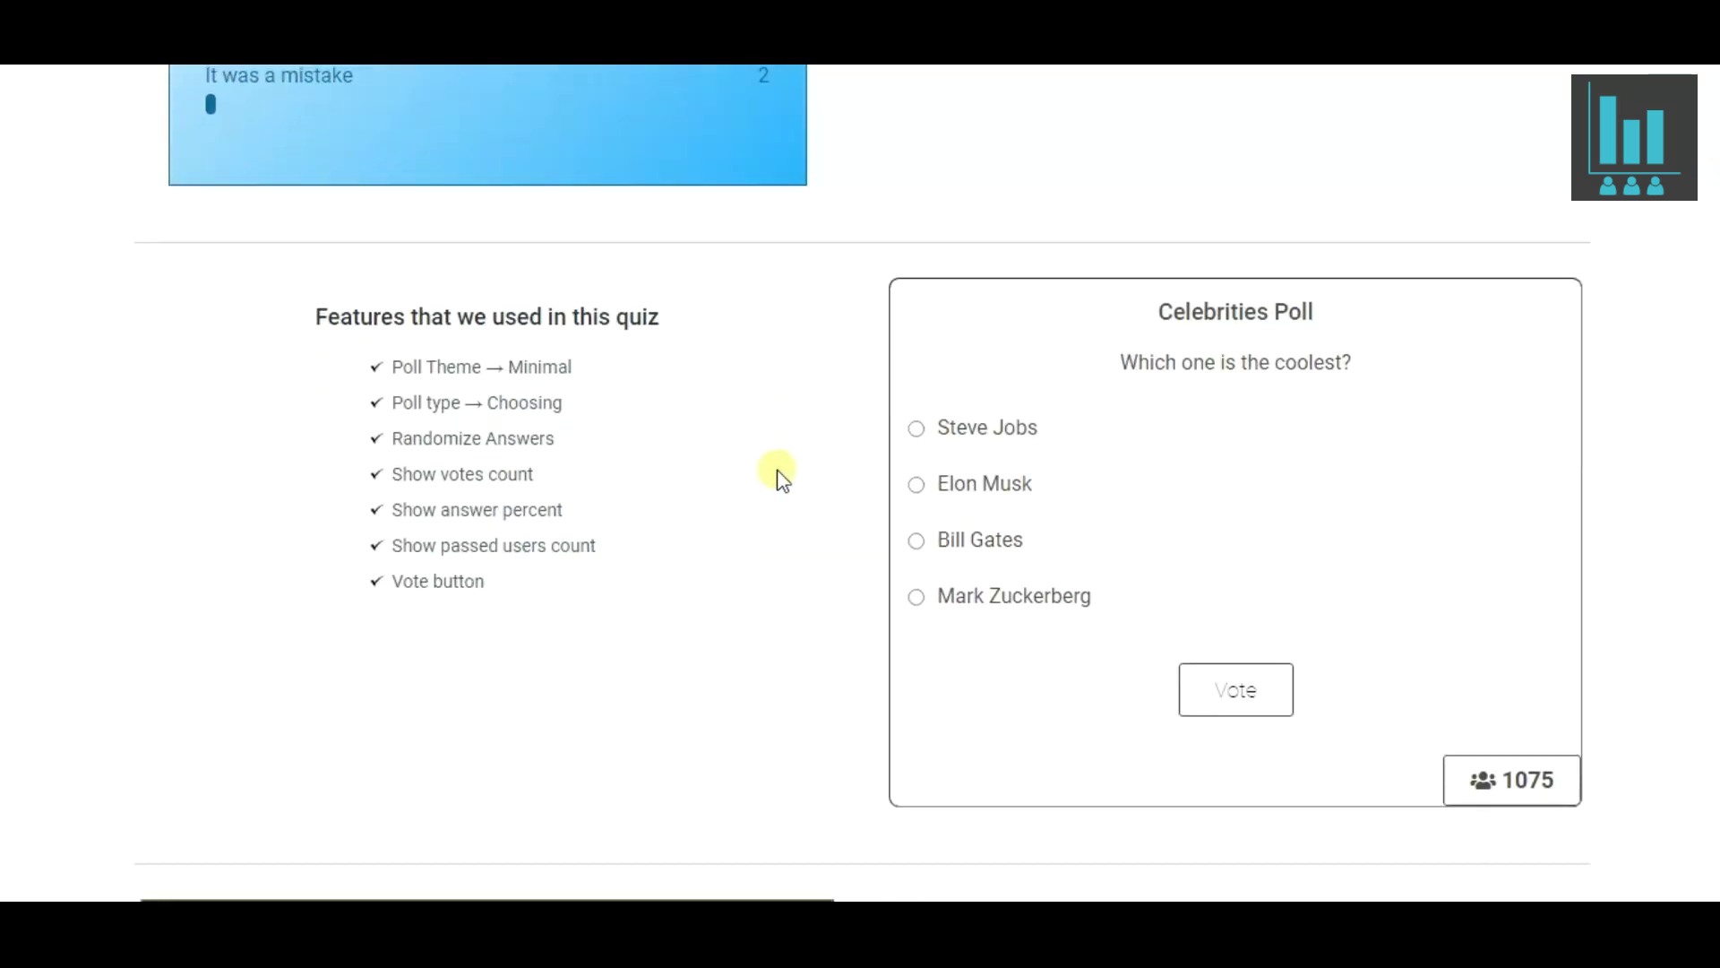
{"action": "left_click", "coordinate": [1195, 671]}
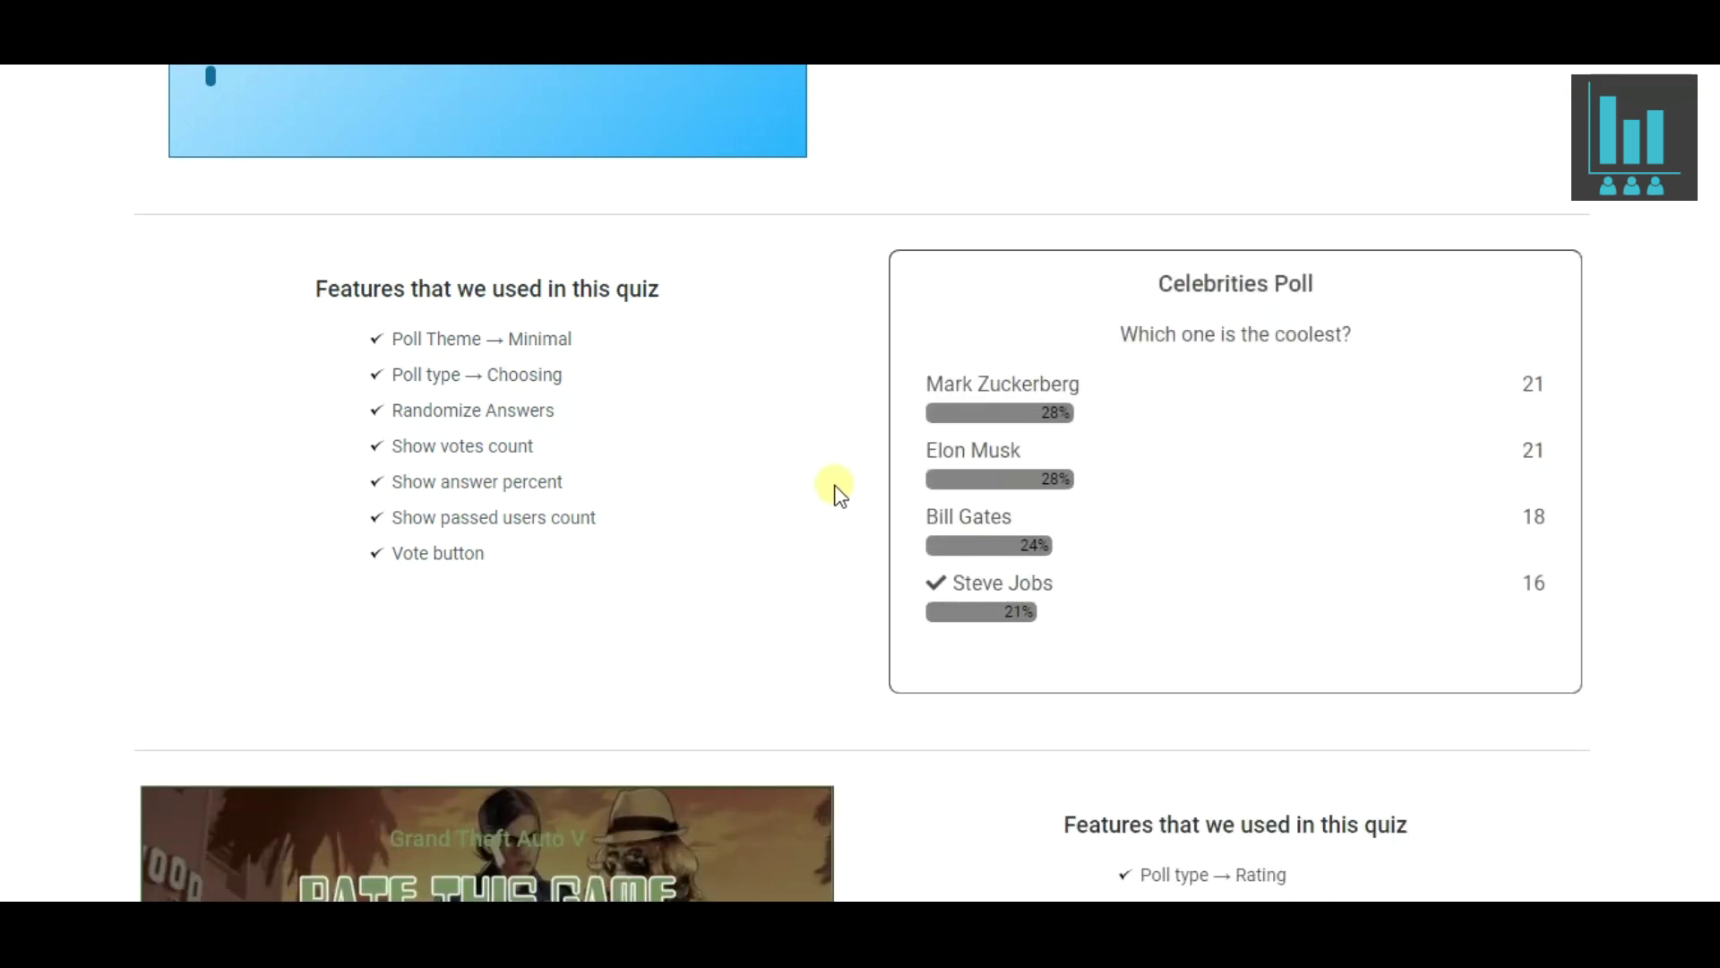
{"action": "scroll", "coordinate": [838, 491], "scroll_direction": "down", "scroll_amount": 6}
{"action": "left_click", "coordinate": [525, 610]}
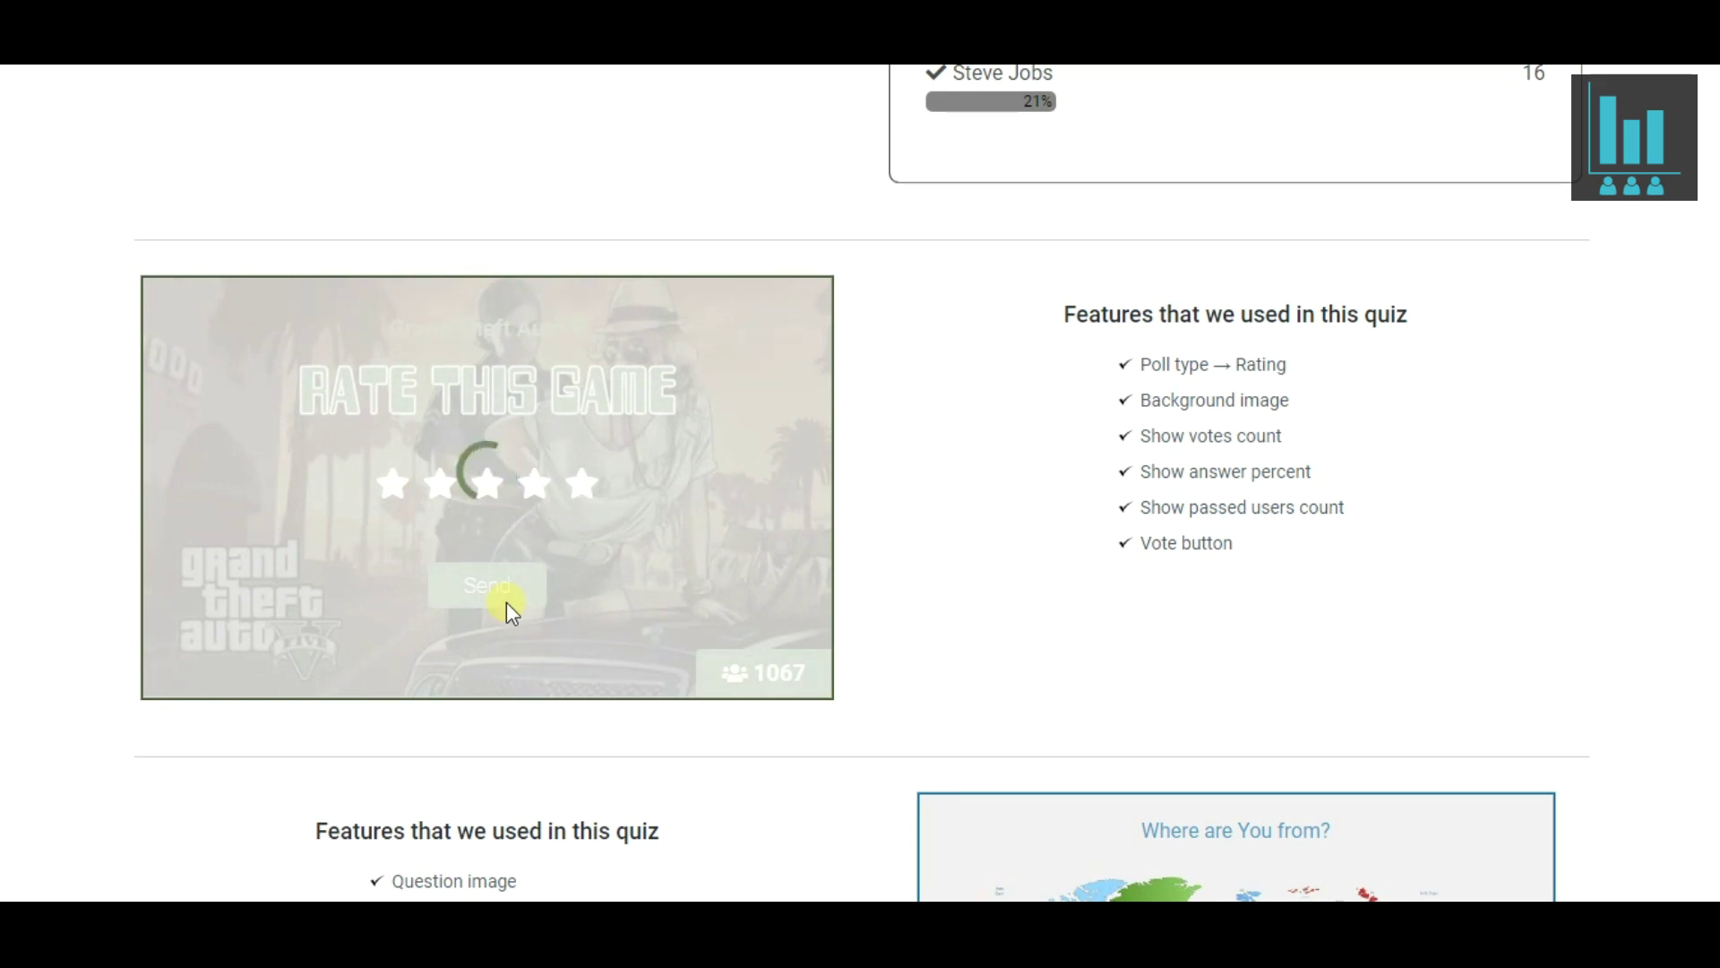
Reveal the world-map poll's results (Asia 53%) and scroll down to the feature lists.
{"action": "scroll", "coordinate": [874, 491], "scroll_direction": "down", "scroll_amount": 10}
{"action": "scroll", "coordinate": [885, 481], "scroll_direction": "down", "scroll_amount": 3}
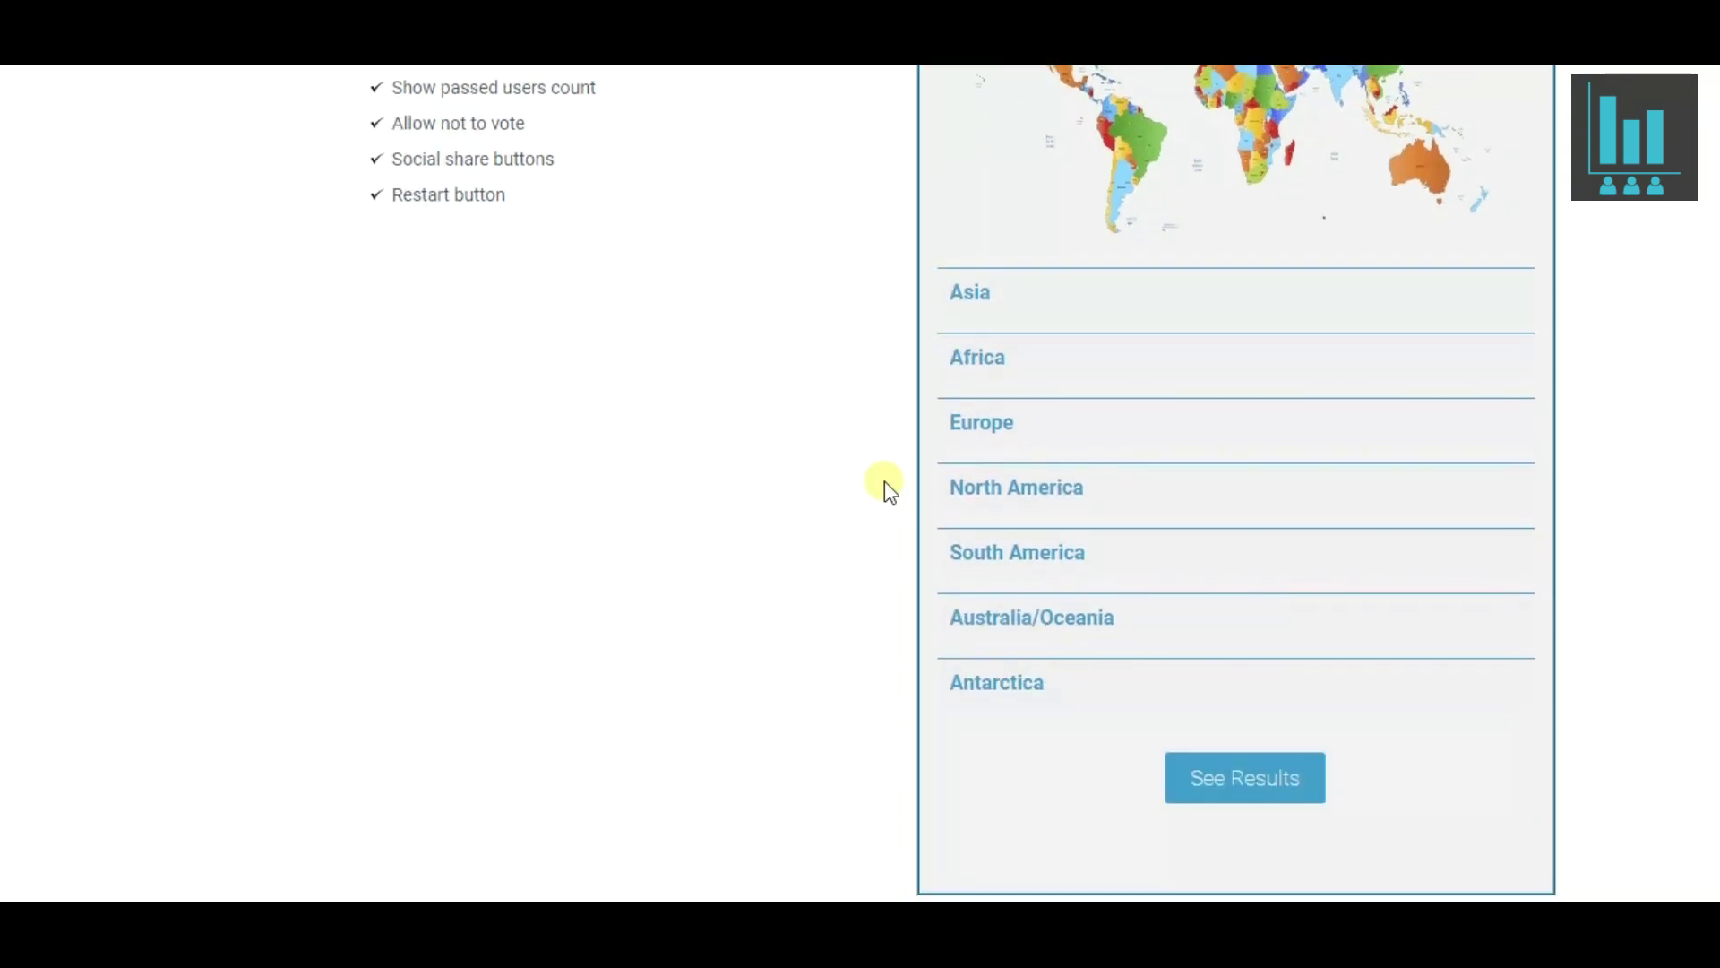
{"action": "left_click", "coordinate": [1213, 786]}
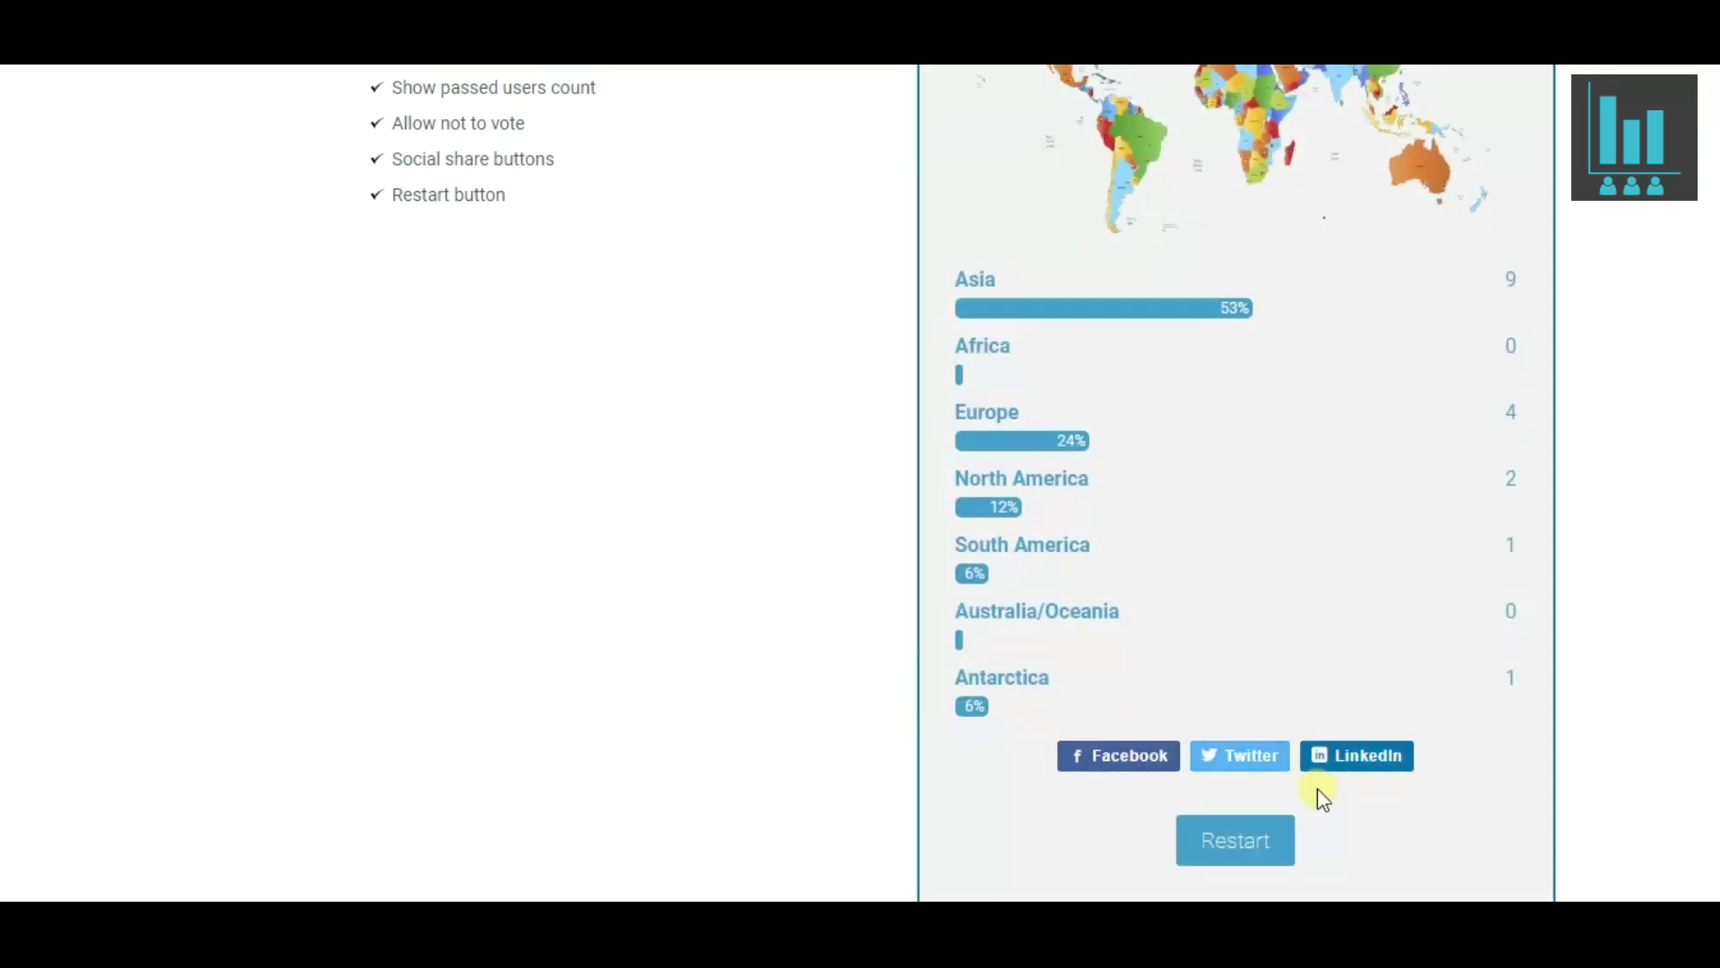
{"action": "scroll", "coordinate": [788, 468], "scroll_direction": "down", "scroll_amount": 10}
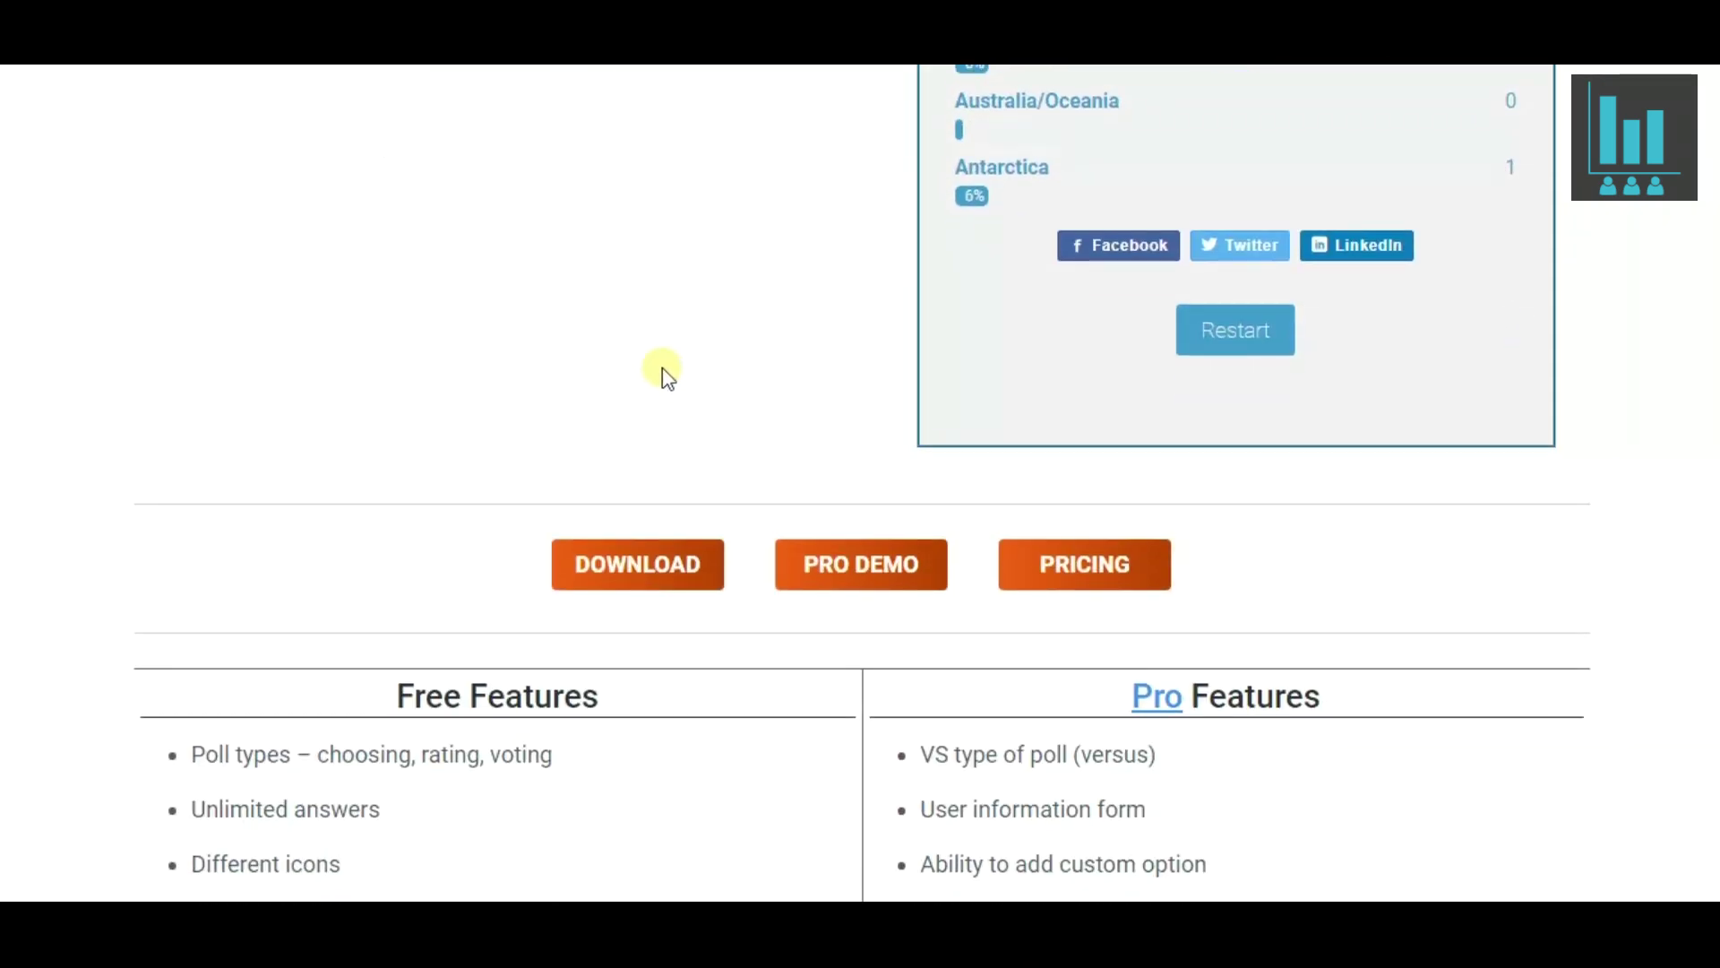
{"action": "scroll", "coordinate": [663, 368], "scroll_direction": "down", "scroll_amount": 5}
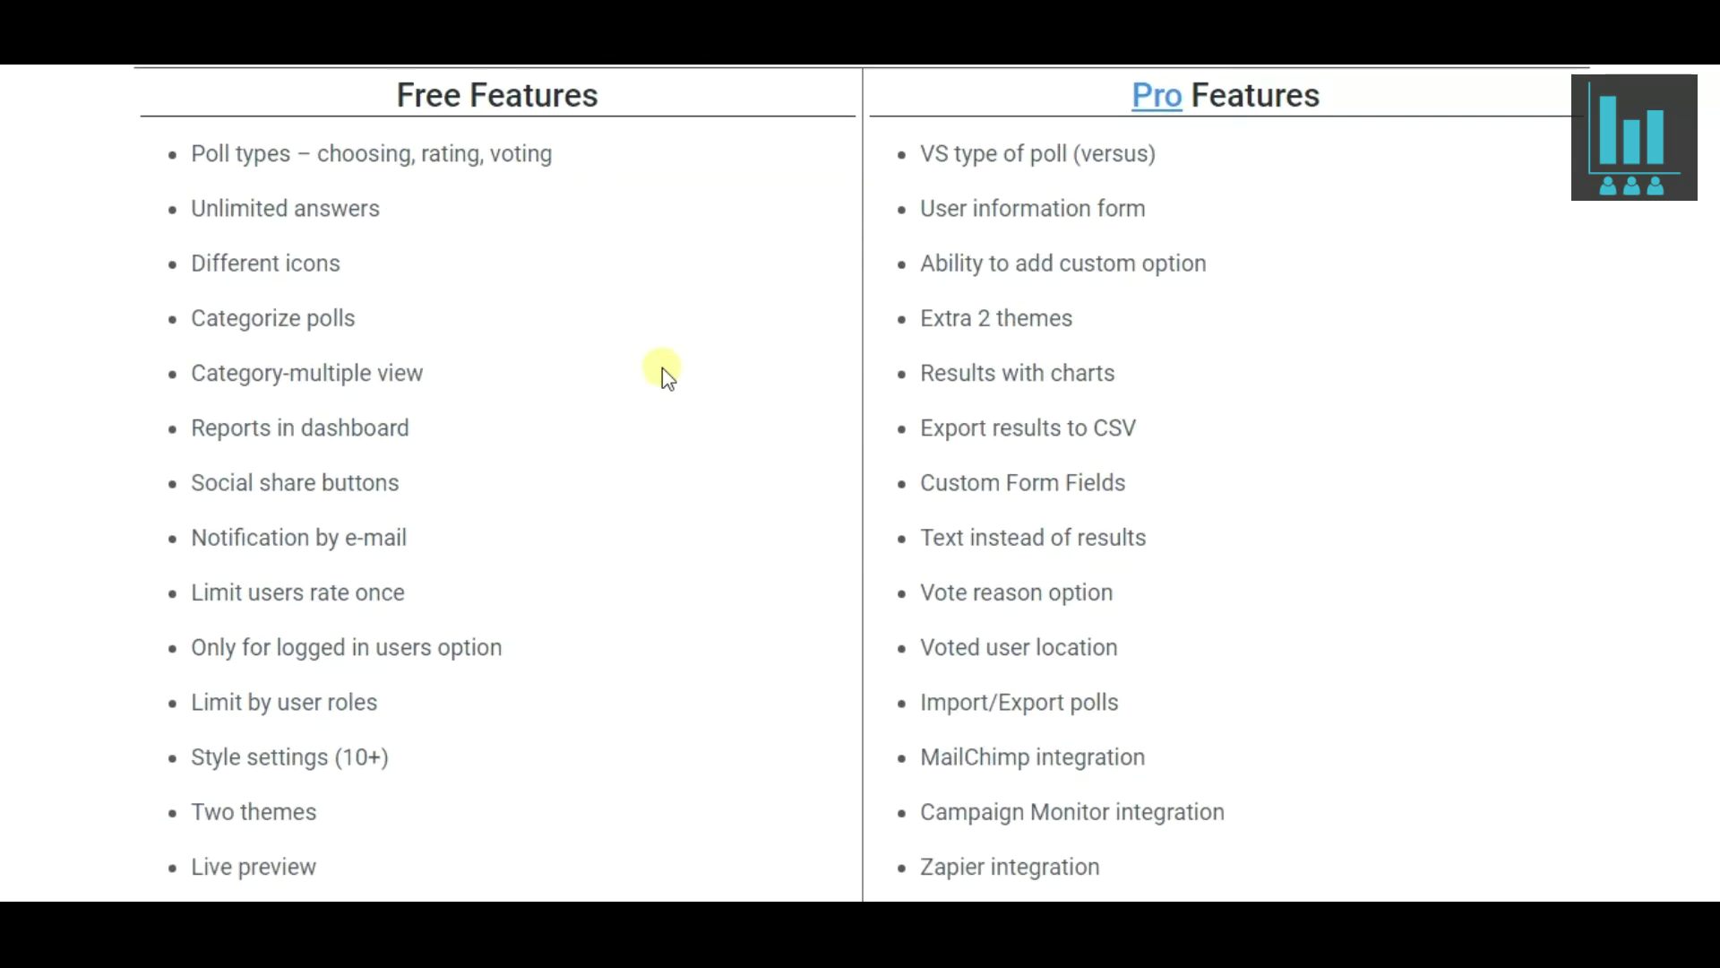
{"action": "scroll", "coordinate": [663, 368], "scroll_direction": "down", "scroll_amount": 3}
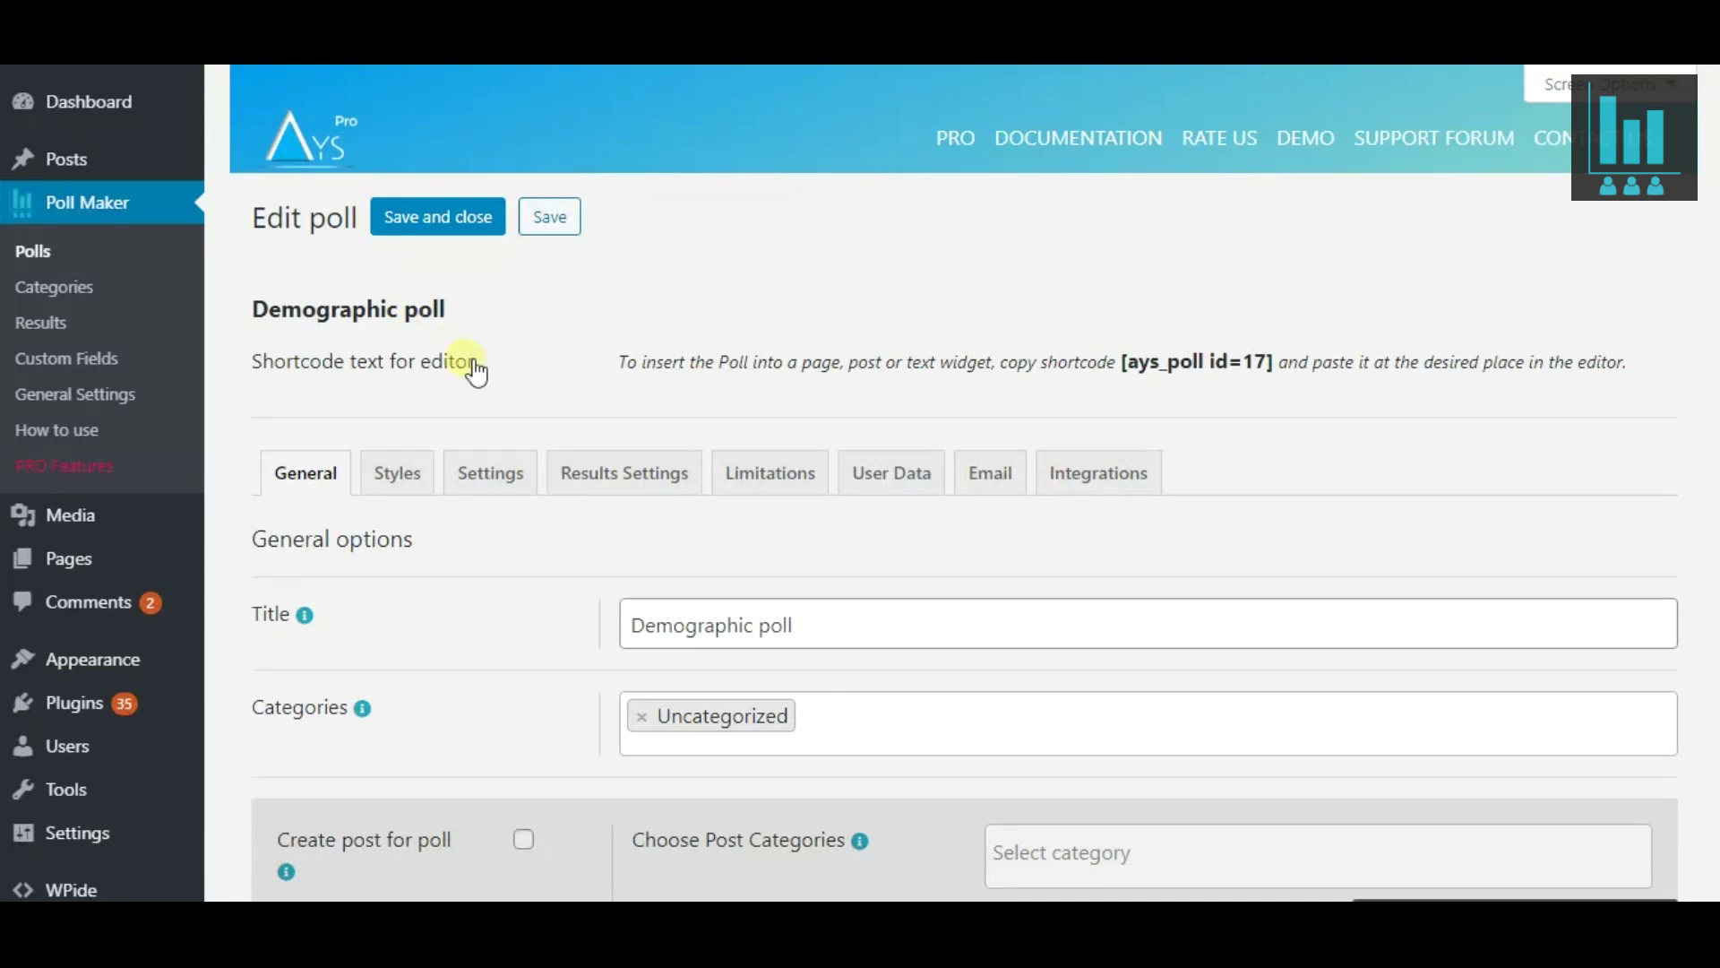
Try the Rating poll type with Emoji icons, keeping 5 rating options.
{"action": "scroll", "coordinate": [486, 380], "scroll_direction": "down", "scroll_amount": 7}
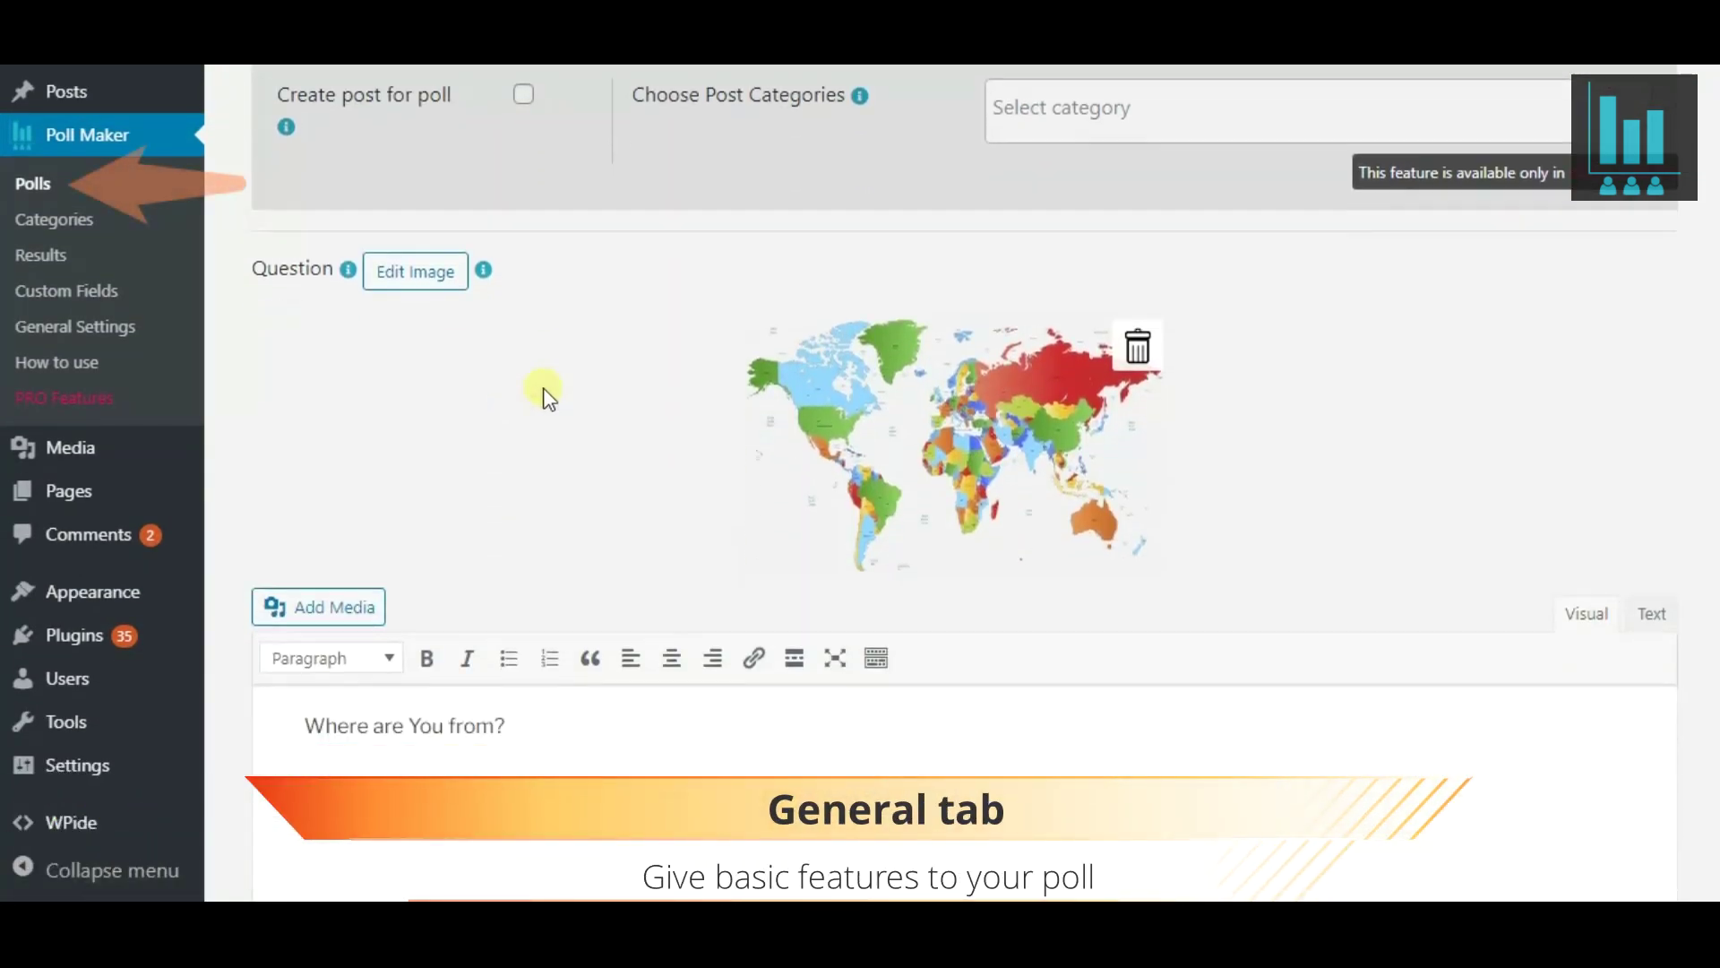
{"action": "scroll", "coordinate": [547, 394], "scroll_direction": "down", "scroll_amount": 7}
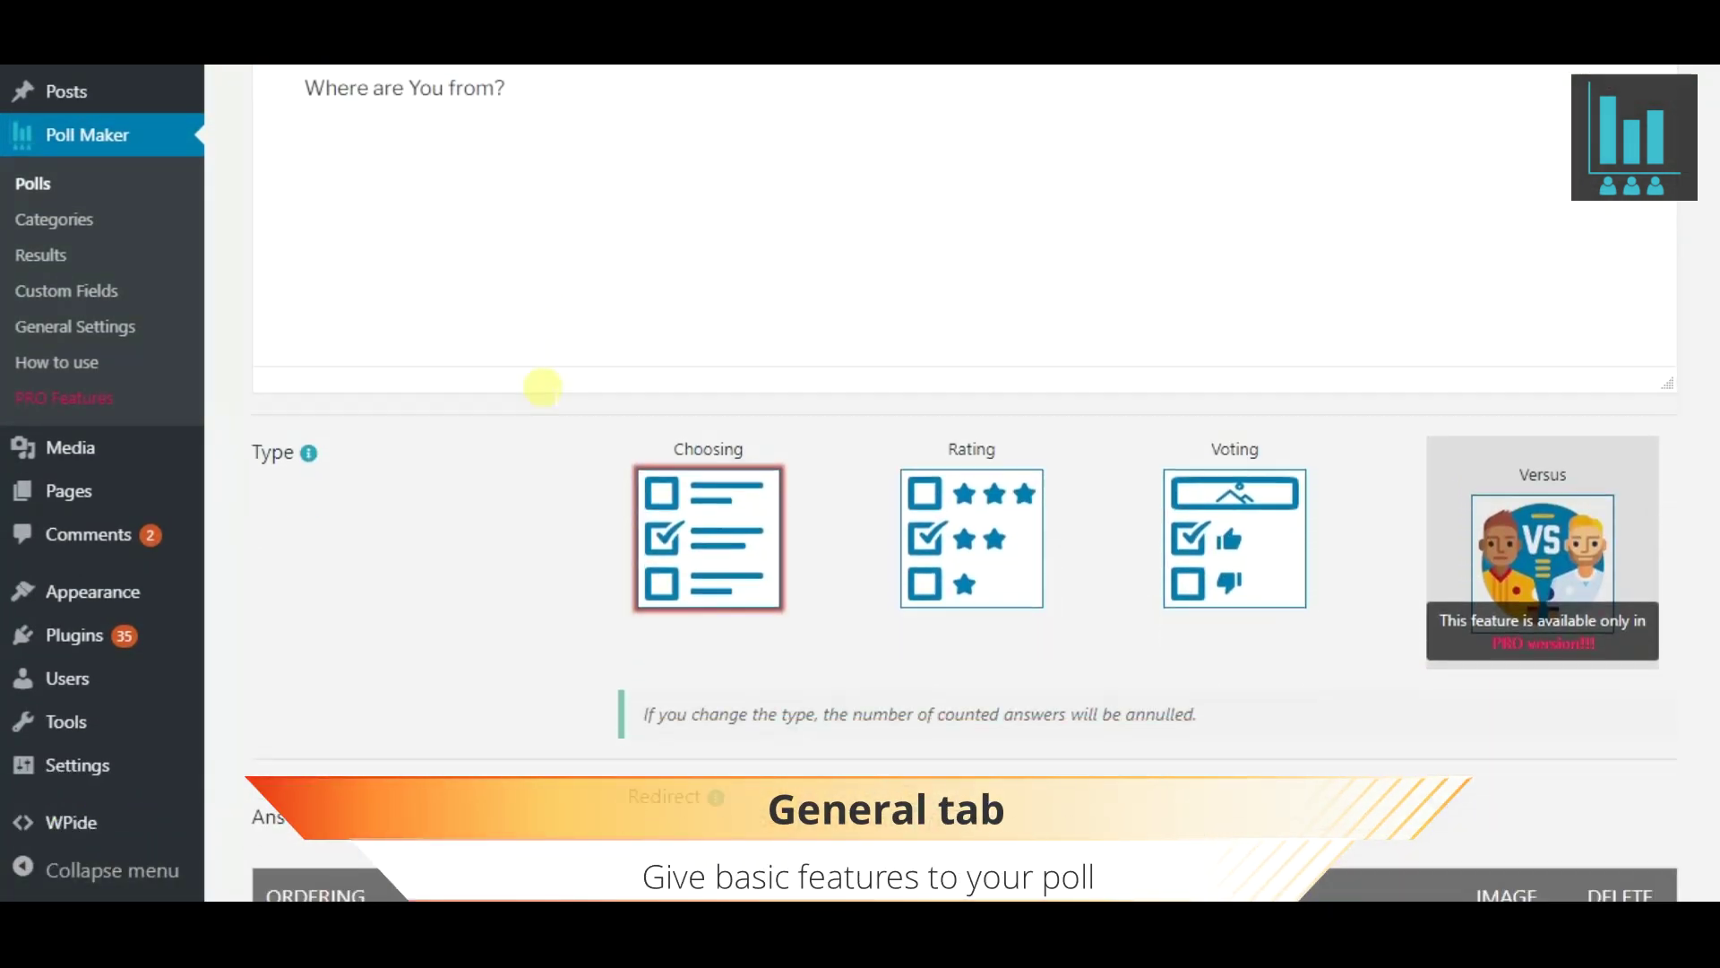
{"action": "scroll", "coordinate": [543, 387], "scroll_direction": "down", "scroll_amount": 10}
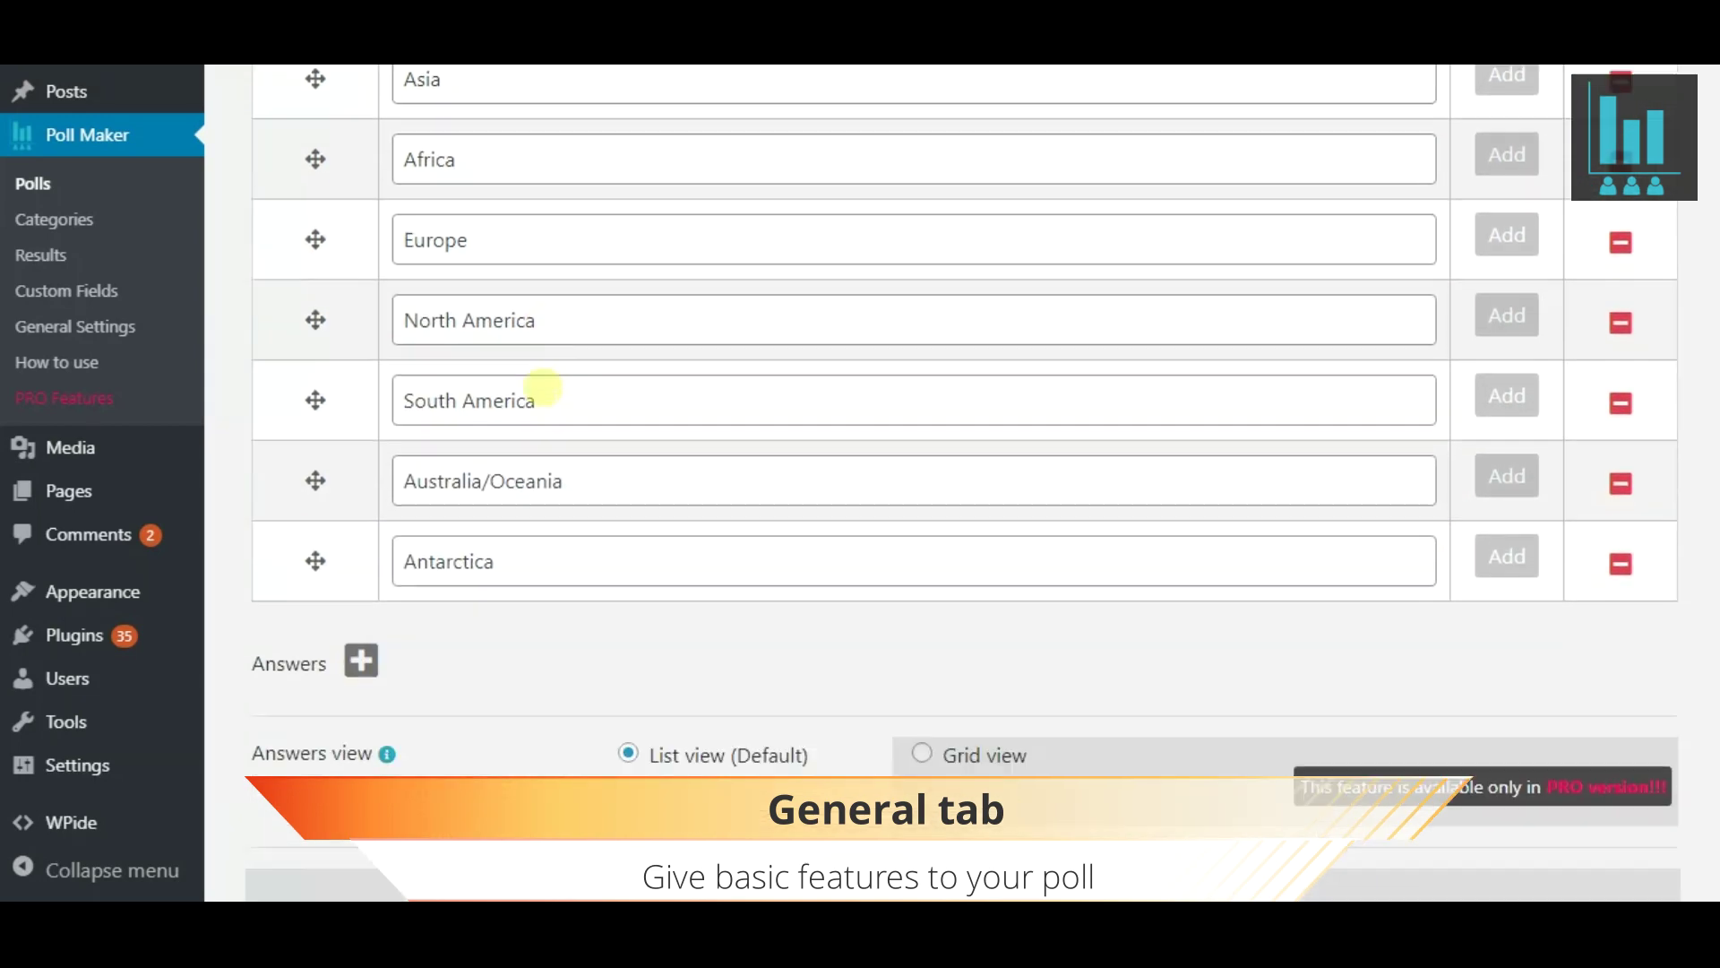
{"action": "scroll", "coordinate": [543, 387], "scroll_direction": "down", "scroll_amount": 3}
{"action": "scroll", "coordinate": [543, 387], "scroll_direction": "up", "scroll_amount": 10}
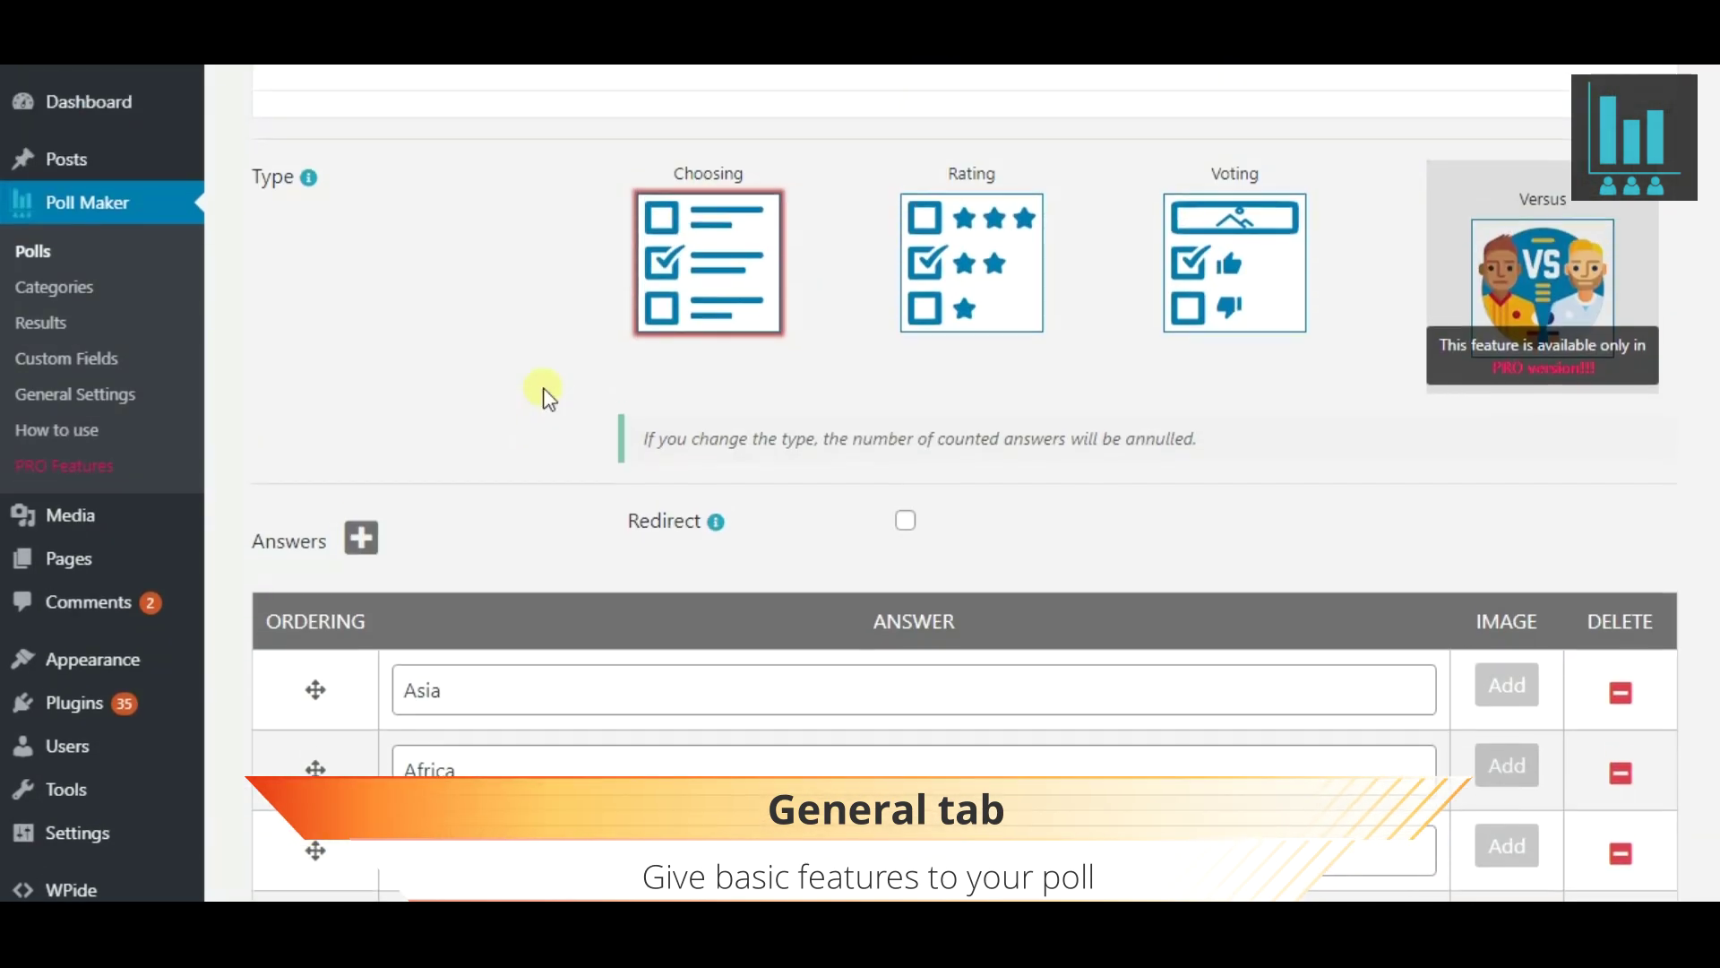
{"action": "scroll", "coordinate": [654, 396], "scroll_direction": "up", "scroll_amount": 1}
{"action": "left_click", "coordinate": [968, 430]}
{"action": "scroll", "coordinate": [603, 410], "scroll_direction": "down", "scroll_amount": 1}
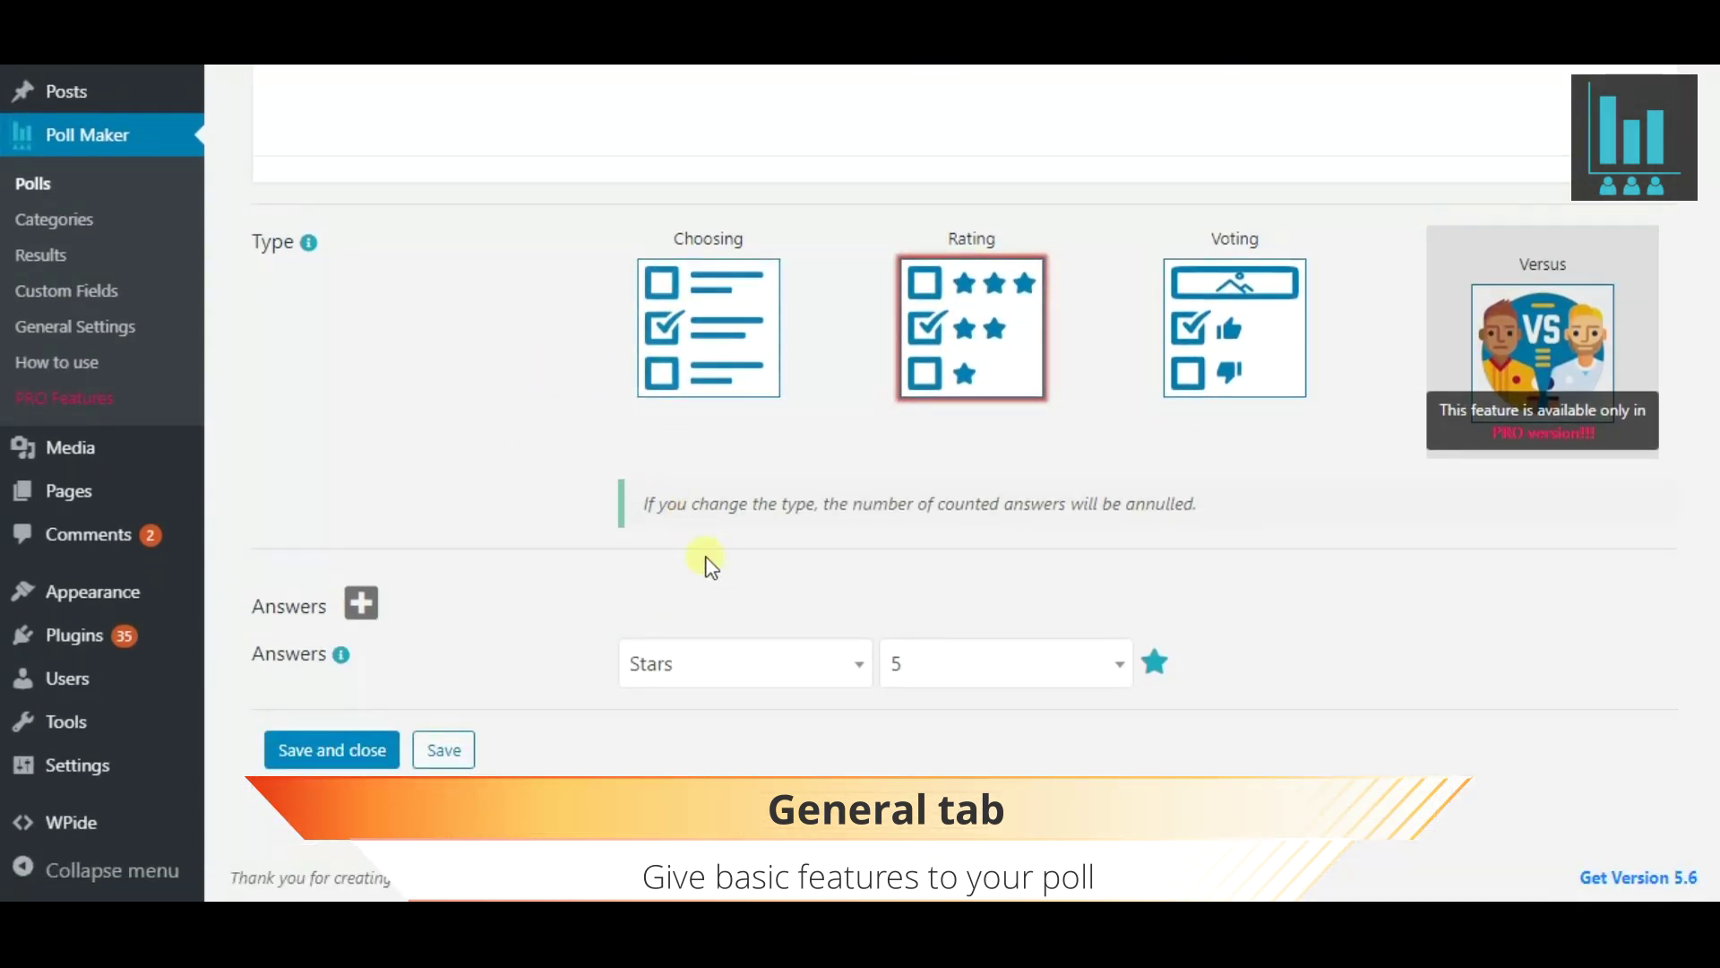
{"action": "left_click", "coordinate": [772, 670]}
{"action": "left_click", "coordinate": [760, 758]}
{"action": "left_click", "coordinate": [956, 674]}
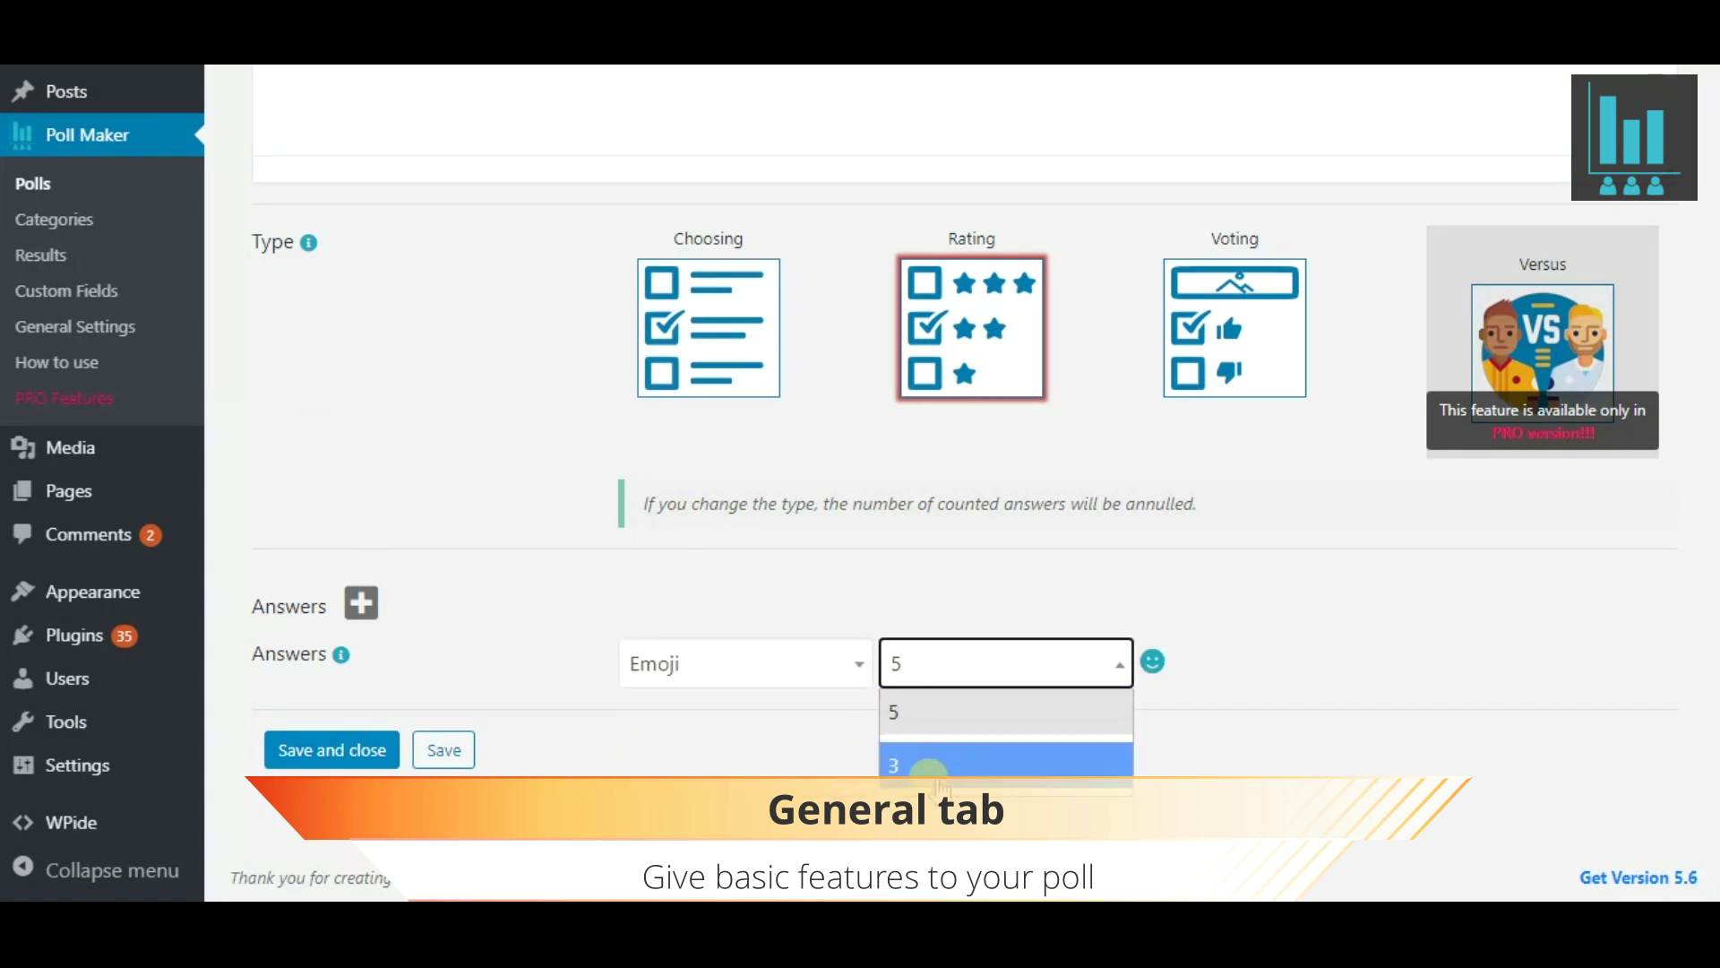
{"action": "left_click", "coordinate": [794, 758]}
Switch the poll type to Voting, keeping Hand as the answer style.
{"action": "left_click", "coordinate": [1161, 305]}
{"action": "left_click", "coordinate": [764, 670]}
{"action": "left_click", "coordinate": [615, 606]}
{"action": "scroll", "coordinate": [502, 342], "scroll_direction": "up", "scroll_amount": 10}
Apply the Classic Light theme to the Demographic poll.
{"action": "left_click", "coordinate": [399, 475]}
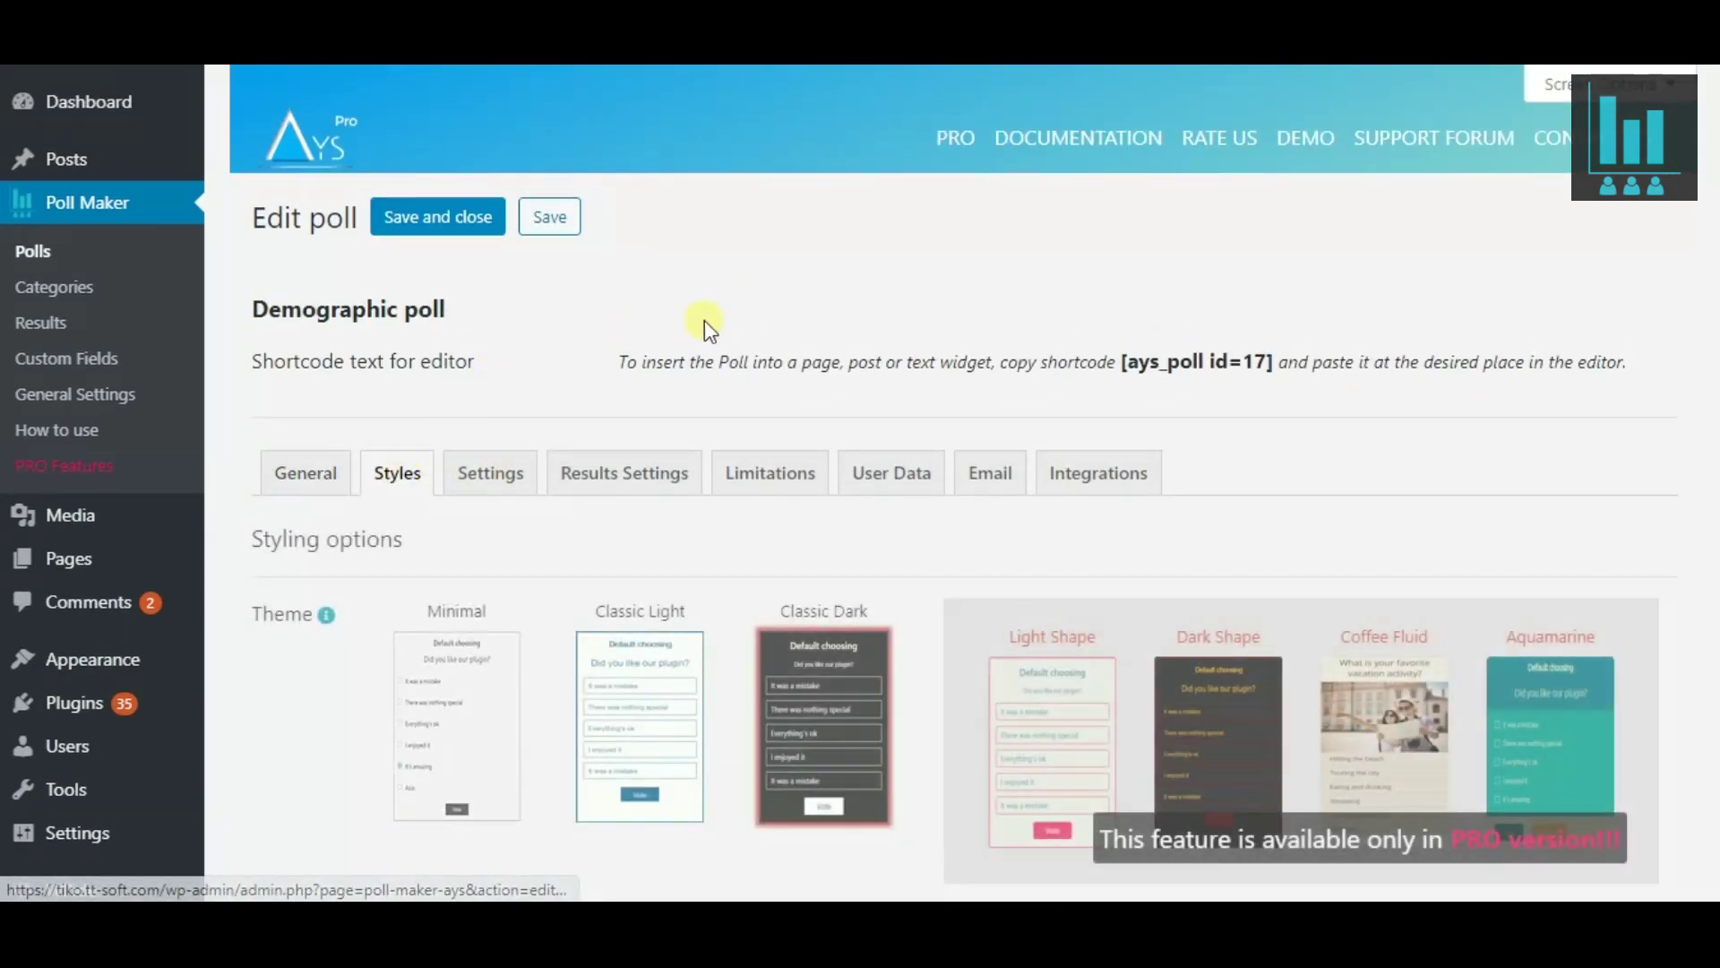
{"action": "scroll", "coordinate": [703, 327], "scroll_direction": "down", "scroll_amount": 5}
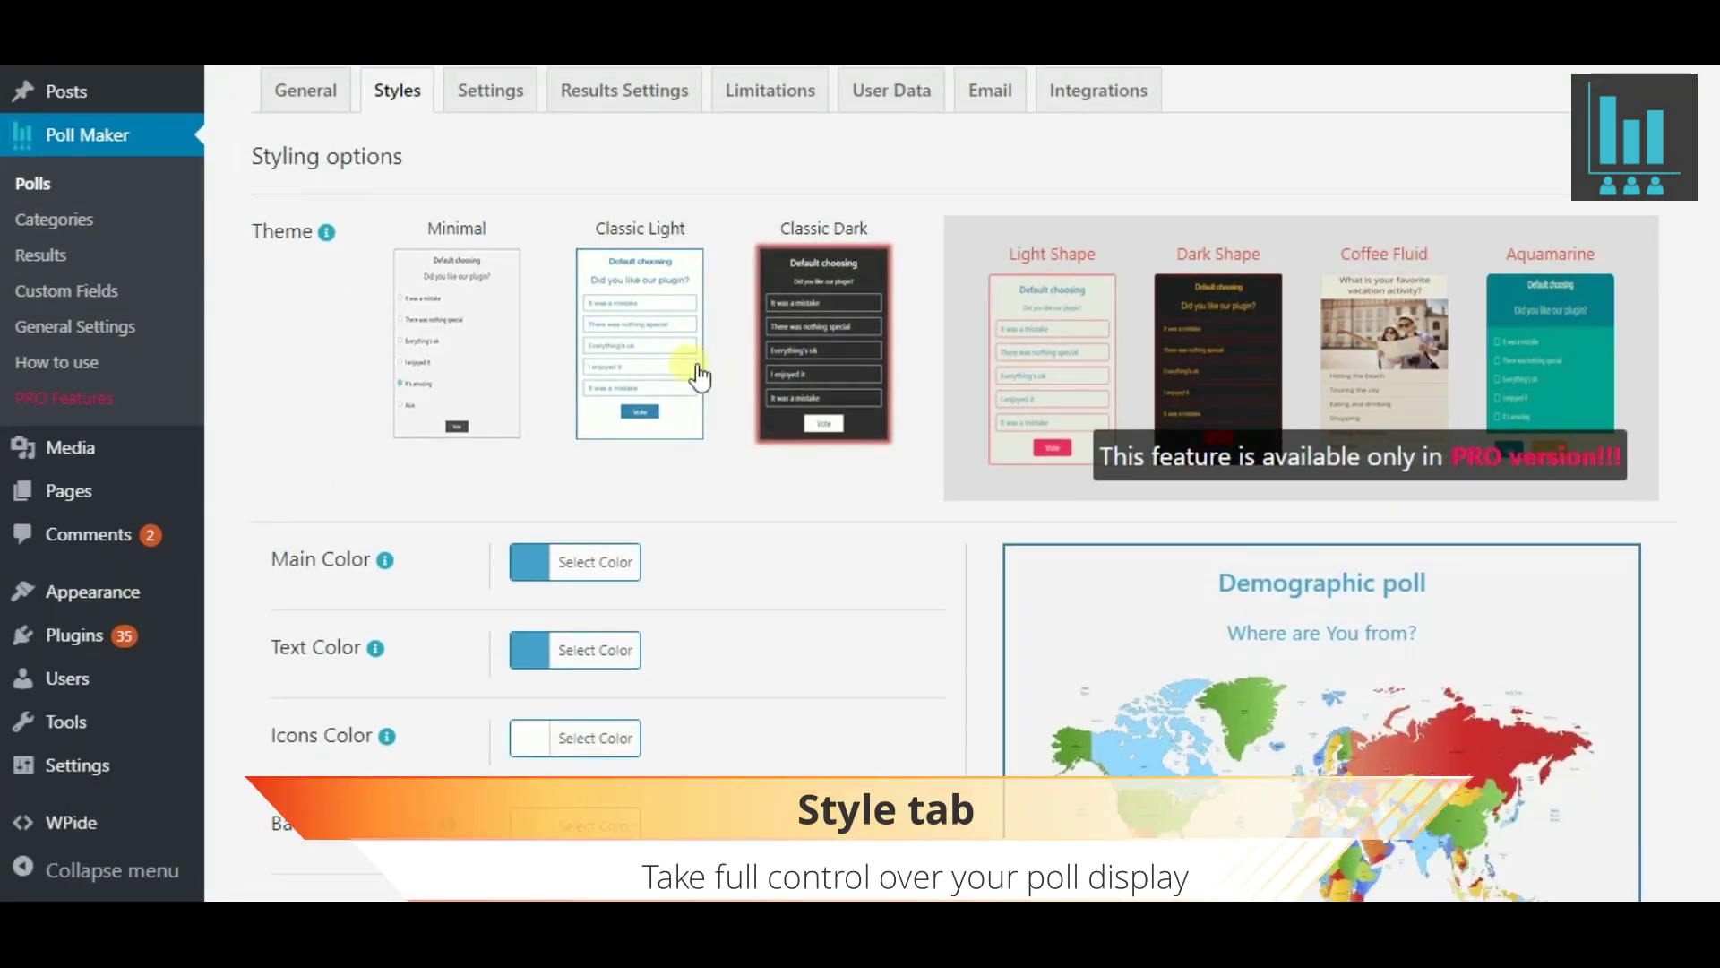
{"action": "left_click", "coordinate": [601, 384]}
Change the Main Color to a lighter teal in the colour picker.
{"action": "scroll", "coordinate": [582, 399], "scroll_direction": "down", "scroll_amount": 1}
{"action": "left_click", "coordinate": [581, 433]}
{"action": "left_click_drag", "start_coordinate": [634, 541], "coordinate": [656, 587]}
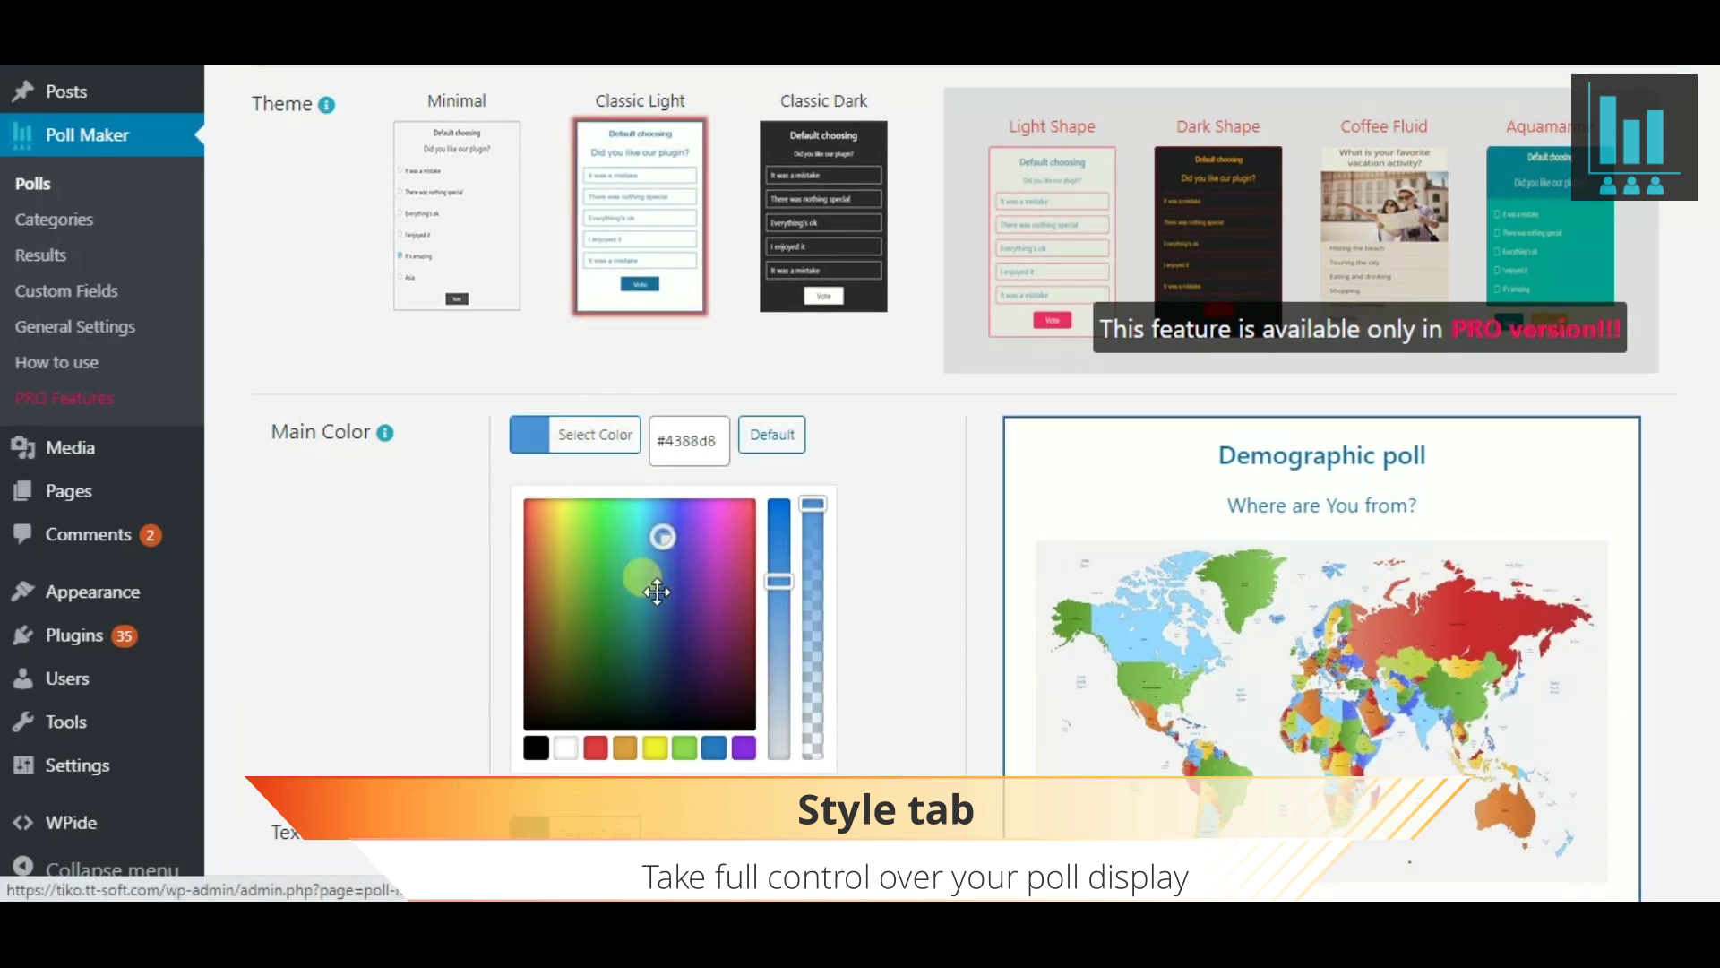
{"action": "left_click", "coordinate": [449, 603]}
Scroll through the remaining style options and move on to the Settings tab.
{"action": "scroll", "coordinate": [449, 523], "scroll_direction": "down", "scroll_amount": 3}
{"action": "scroll", "coordinate": [449, 502], "scroll_direction": "down", "scroll_amount": 10}
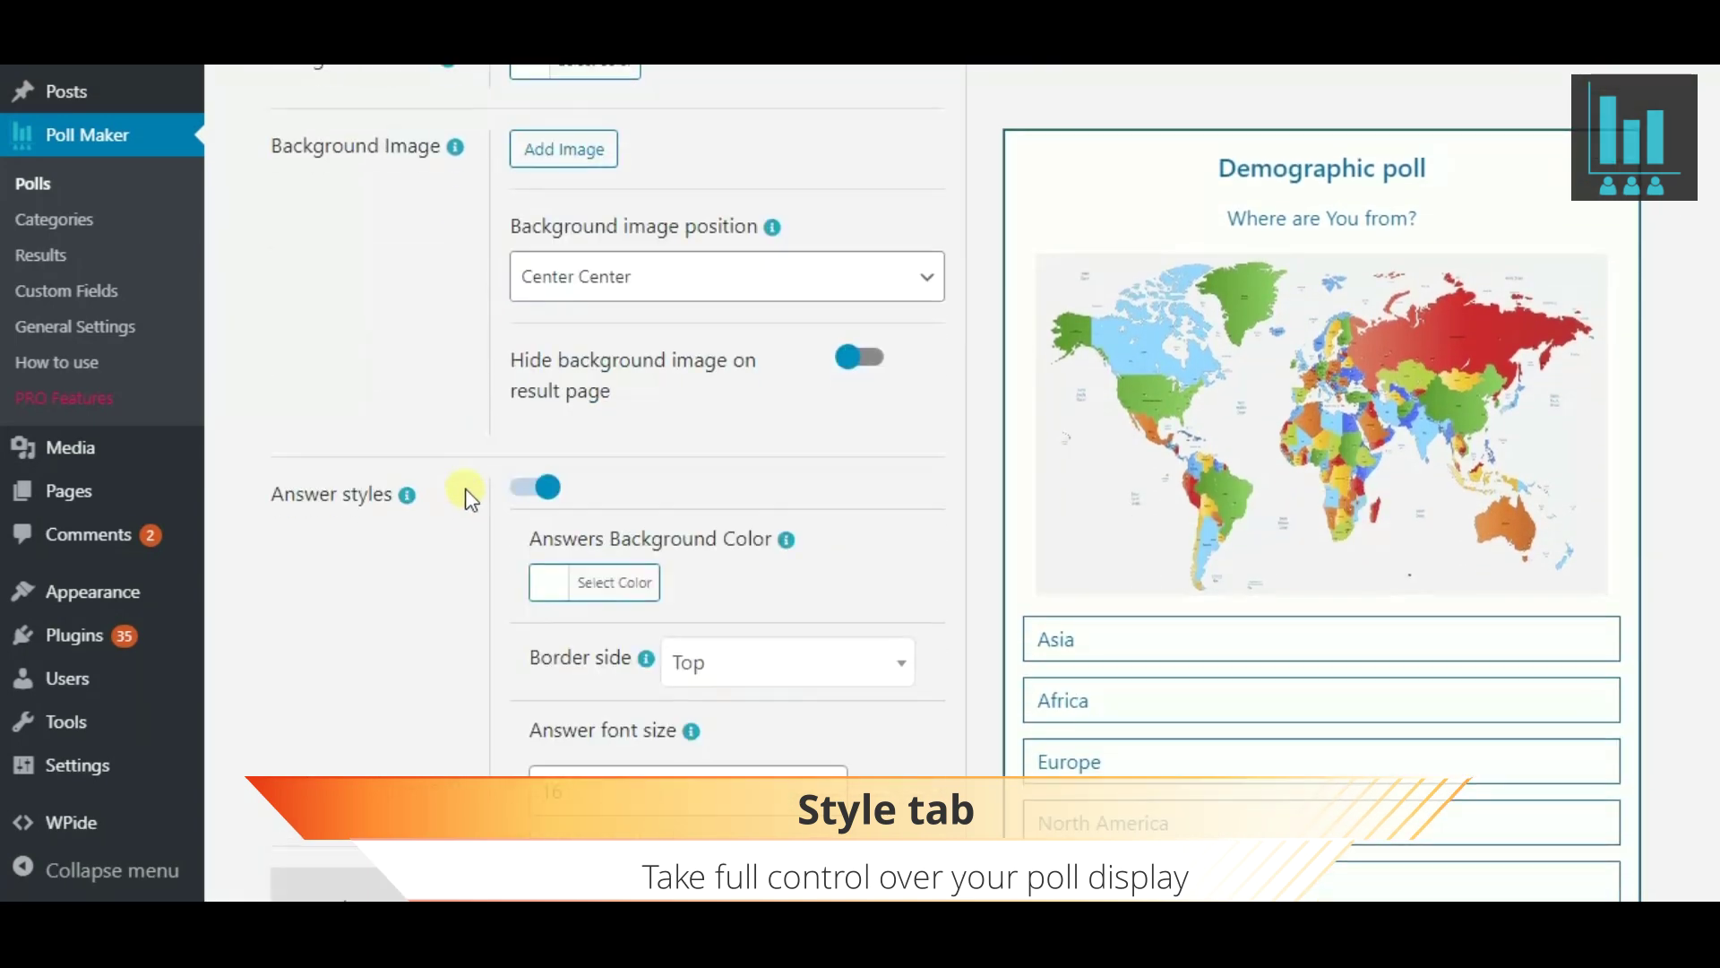
{"action": "scroll", "coordinate": [472, 498], "scroll_direction": "down", "scroll_amount": 9}
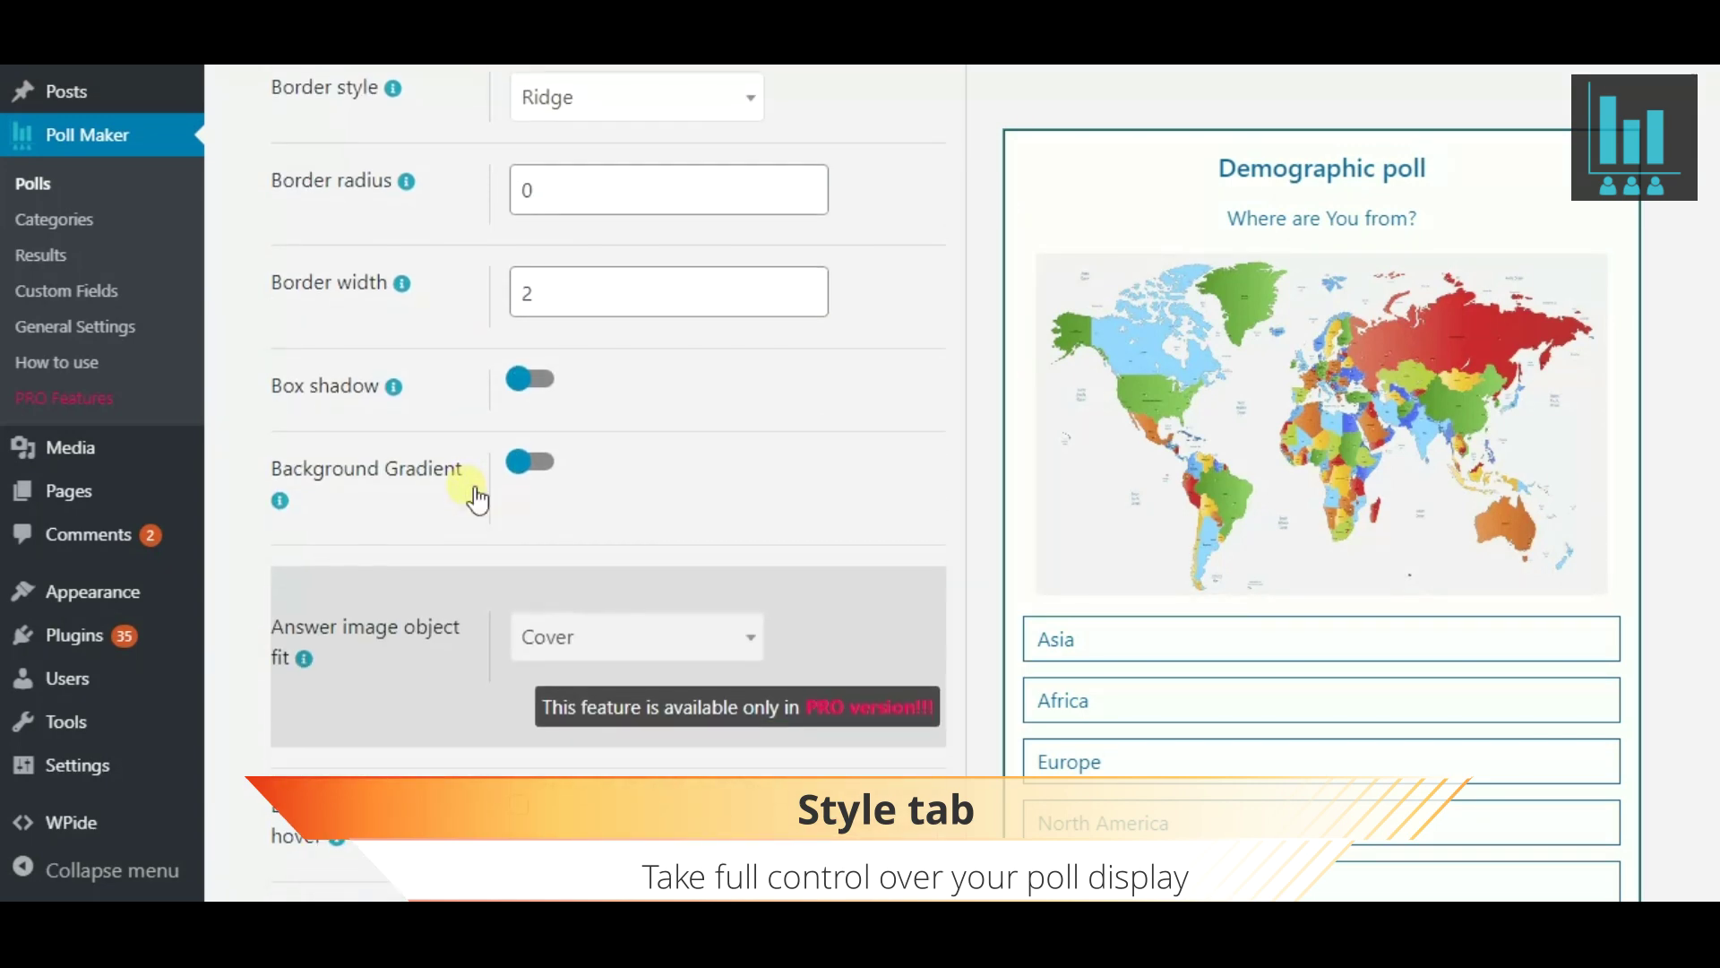
{"action": "scroll", "coordinate": [475, 496], "scroll_direction": "down", "scroll_amount": 3}
{"action": "scroll", "coordinate": [466, 485], "scroll_direction": "down", "scroll_amount": 4}
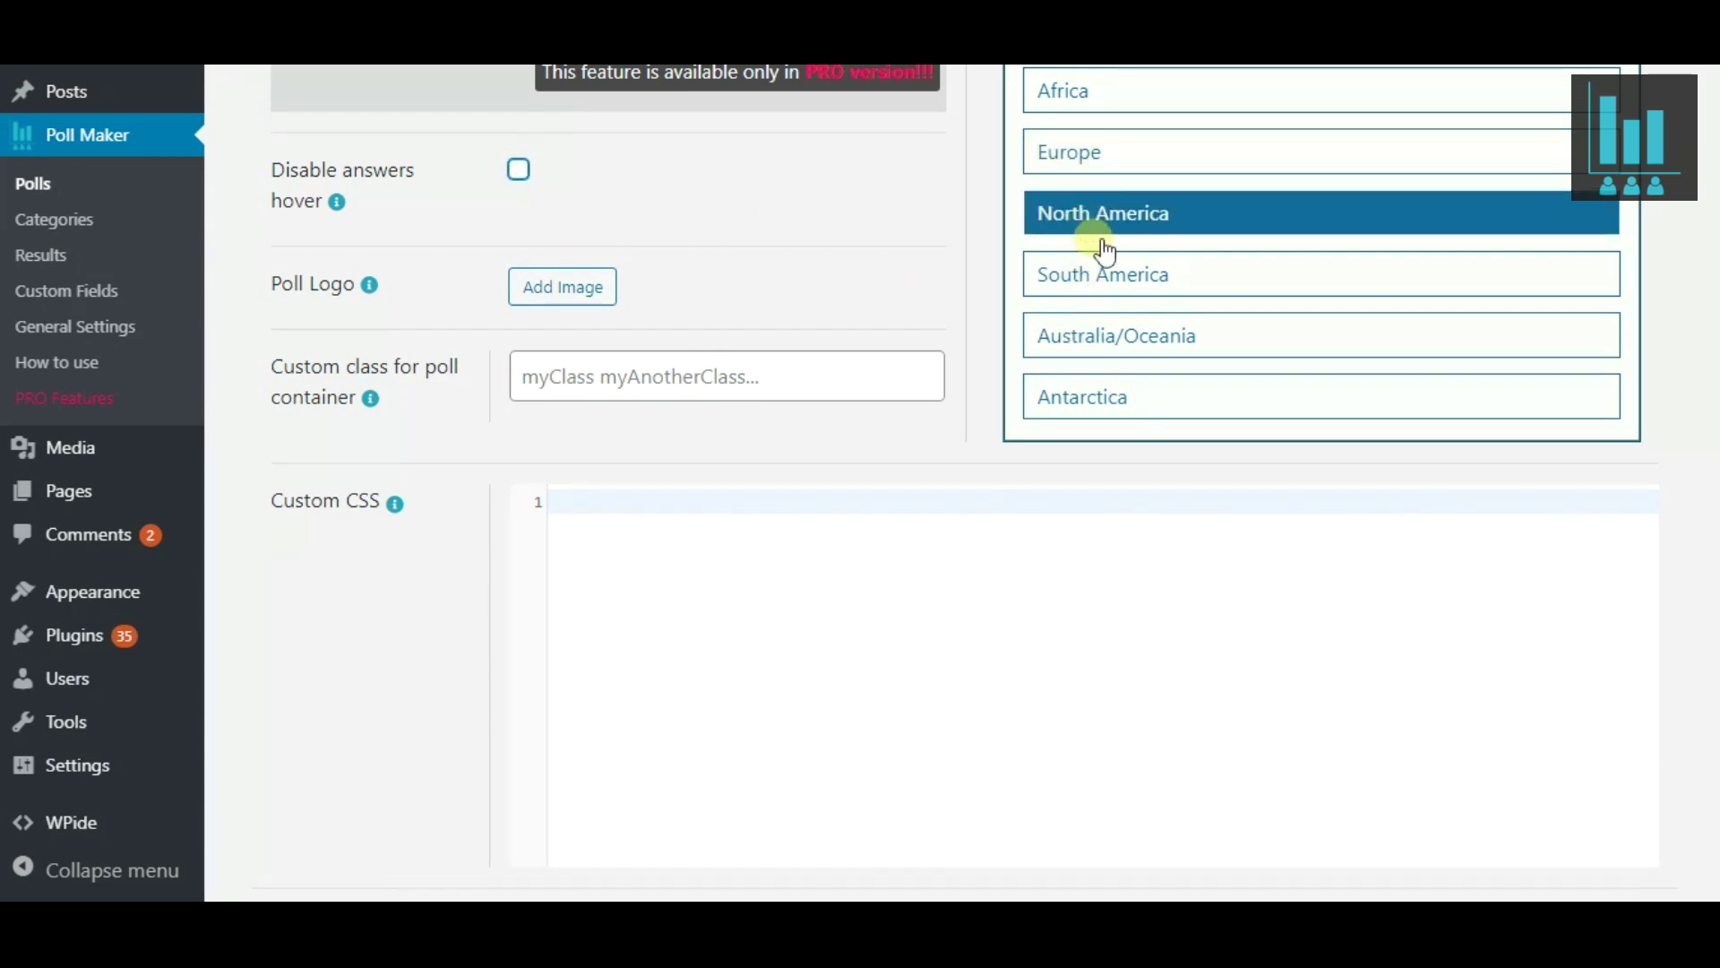
{"action": "scroll", "coordinate": [676, 307], "scroll_direction": "up", "scroll_amount": 7}
{"action": "scroll", "coordinate": [547, 394], "scroll_direction": "up", "scroll_amount": 15}
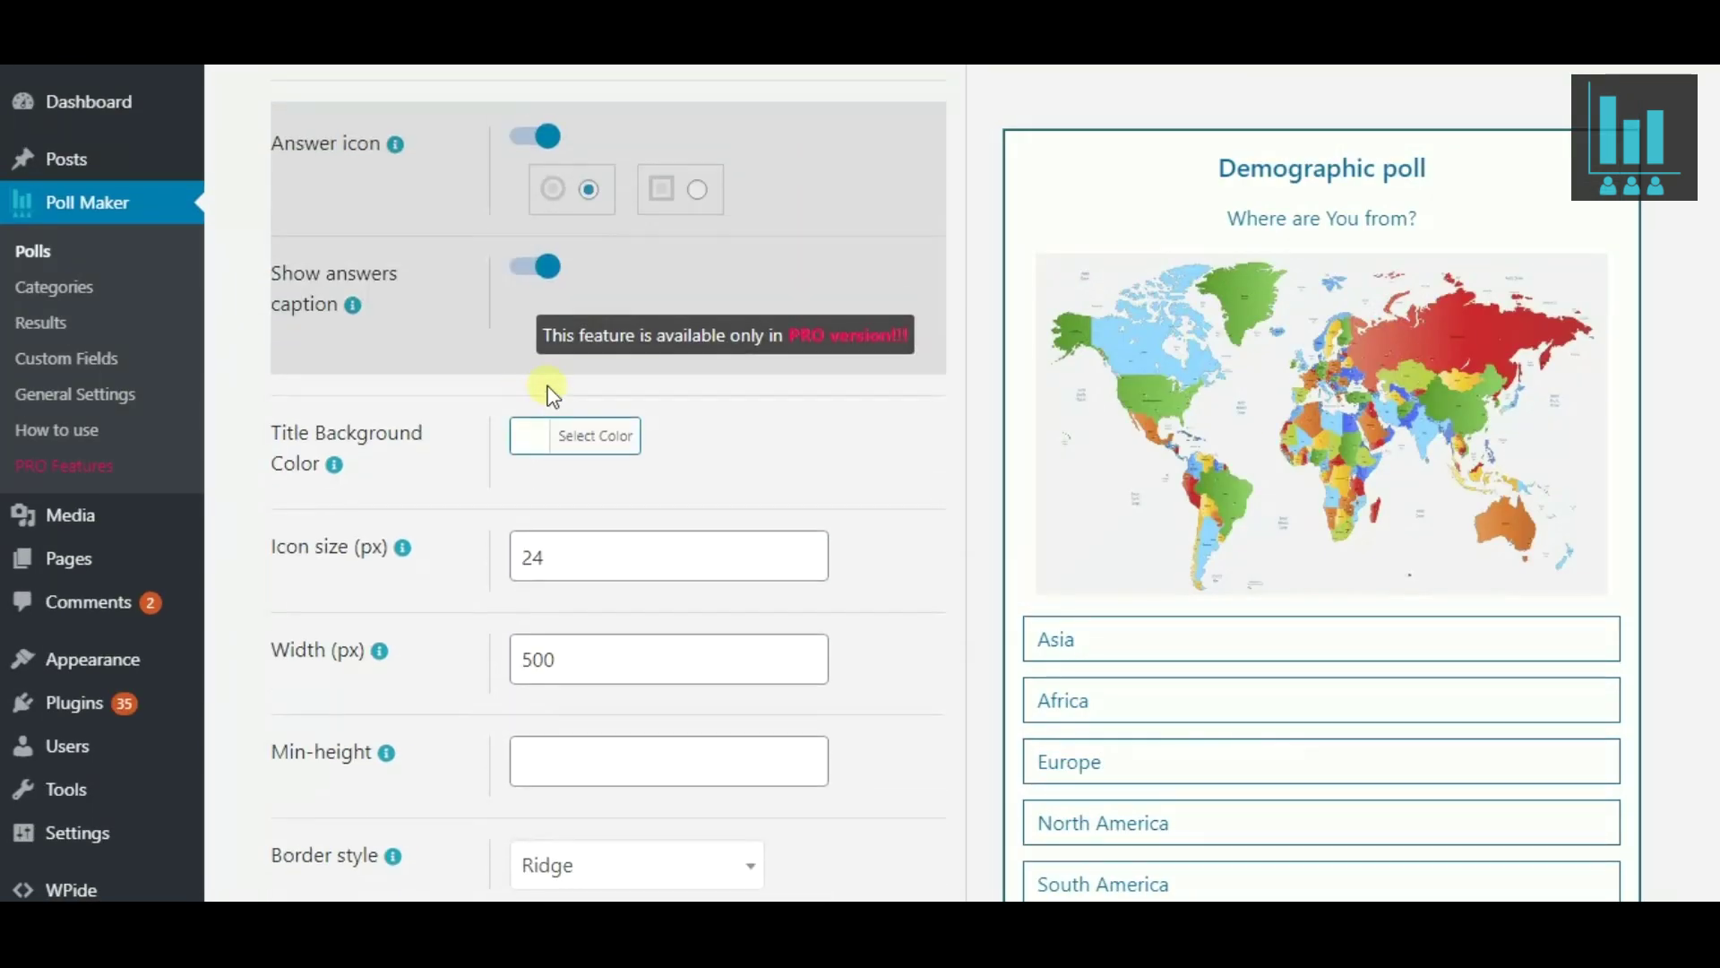
{"action": "scroll", "coordinate": [511, 412], "scroll_direction": "up", "scroll_amount": 6}
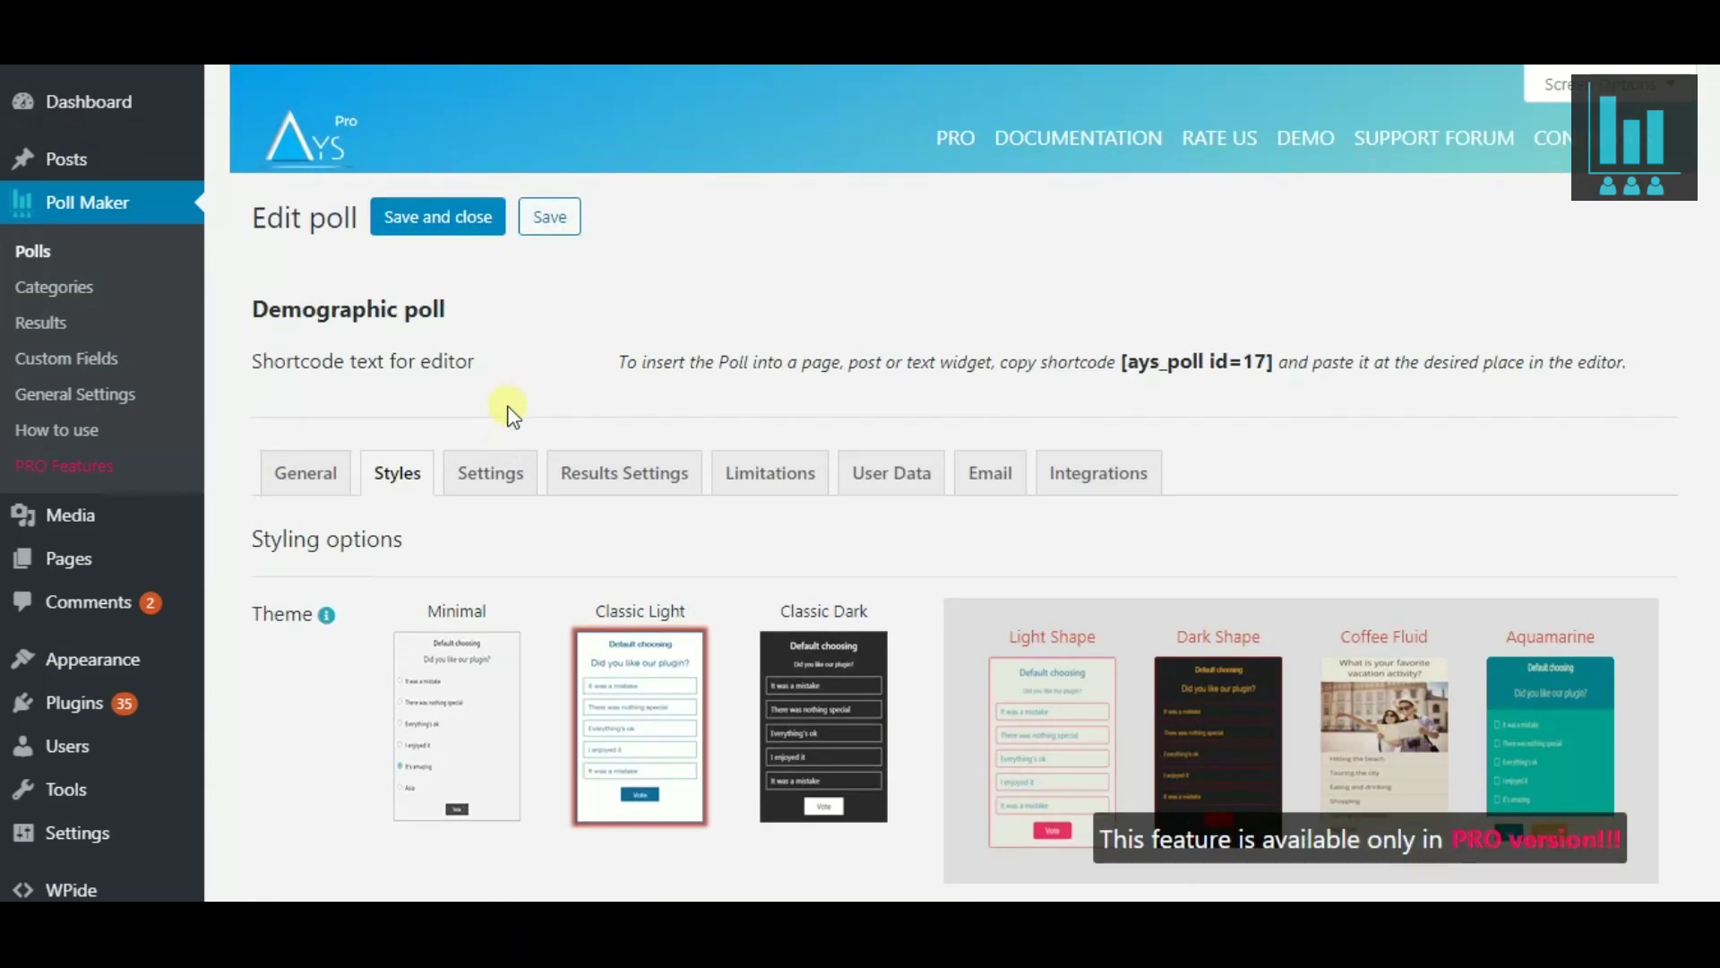
{"action": "left_click", "coordinate": [500, 477]}
Turn on scheduling for the poll, then go to the Results Settings tab.
{"action": "scroll", "coordinate": [566, 349], "scroll_direction": "down", "scroll_amount": 5}
{"action": "scroll", "coordinate": [566, 350], "scroll_direction": "down", "scroll_amount": 5}
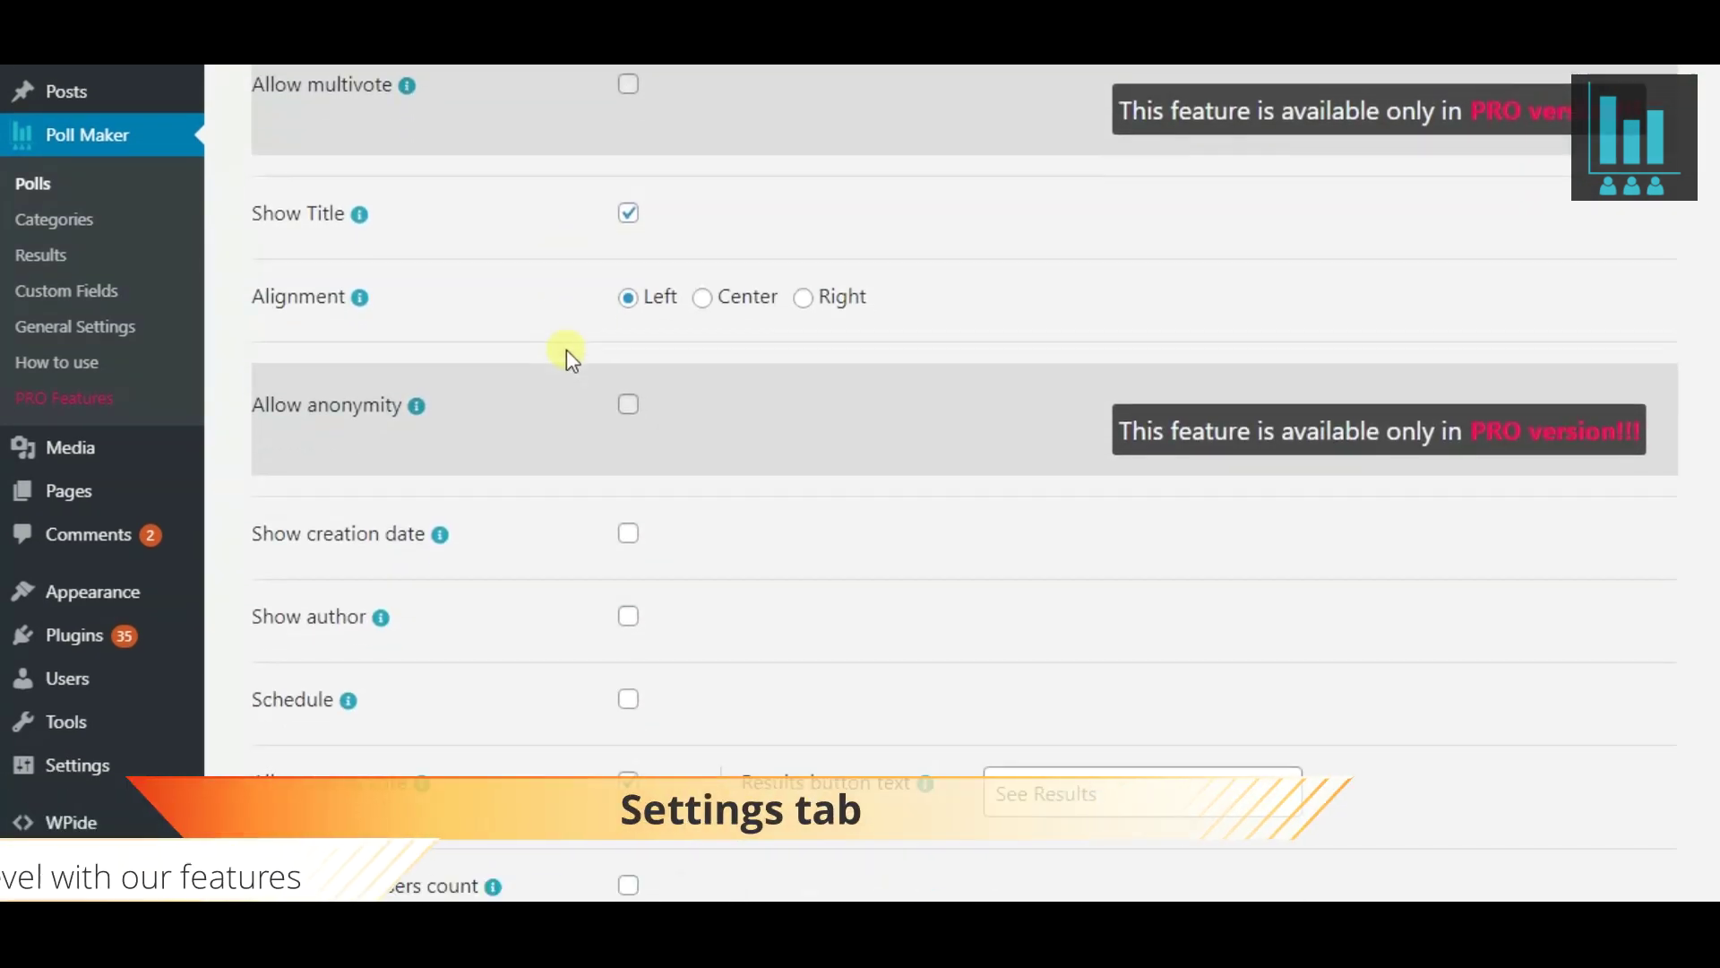
{"action": "left_click", "coordinate": [628, 316]}
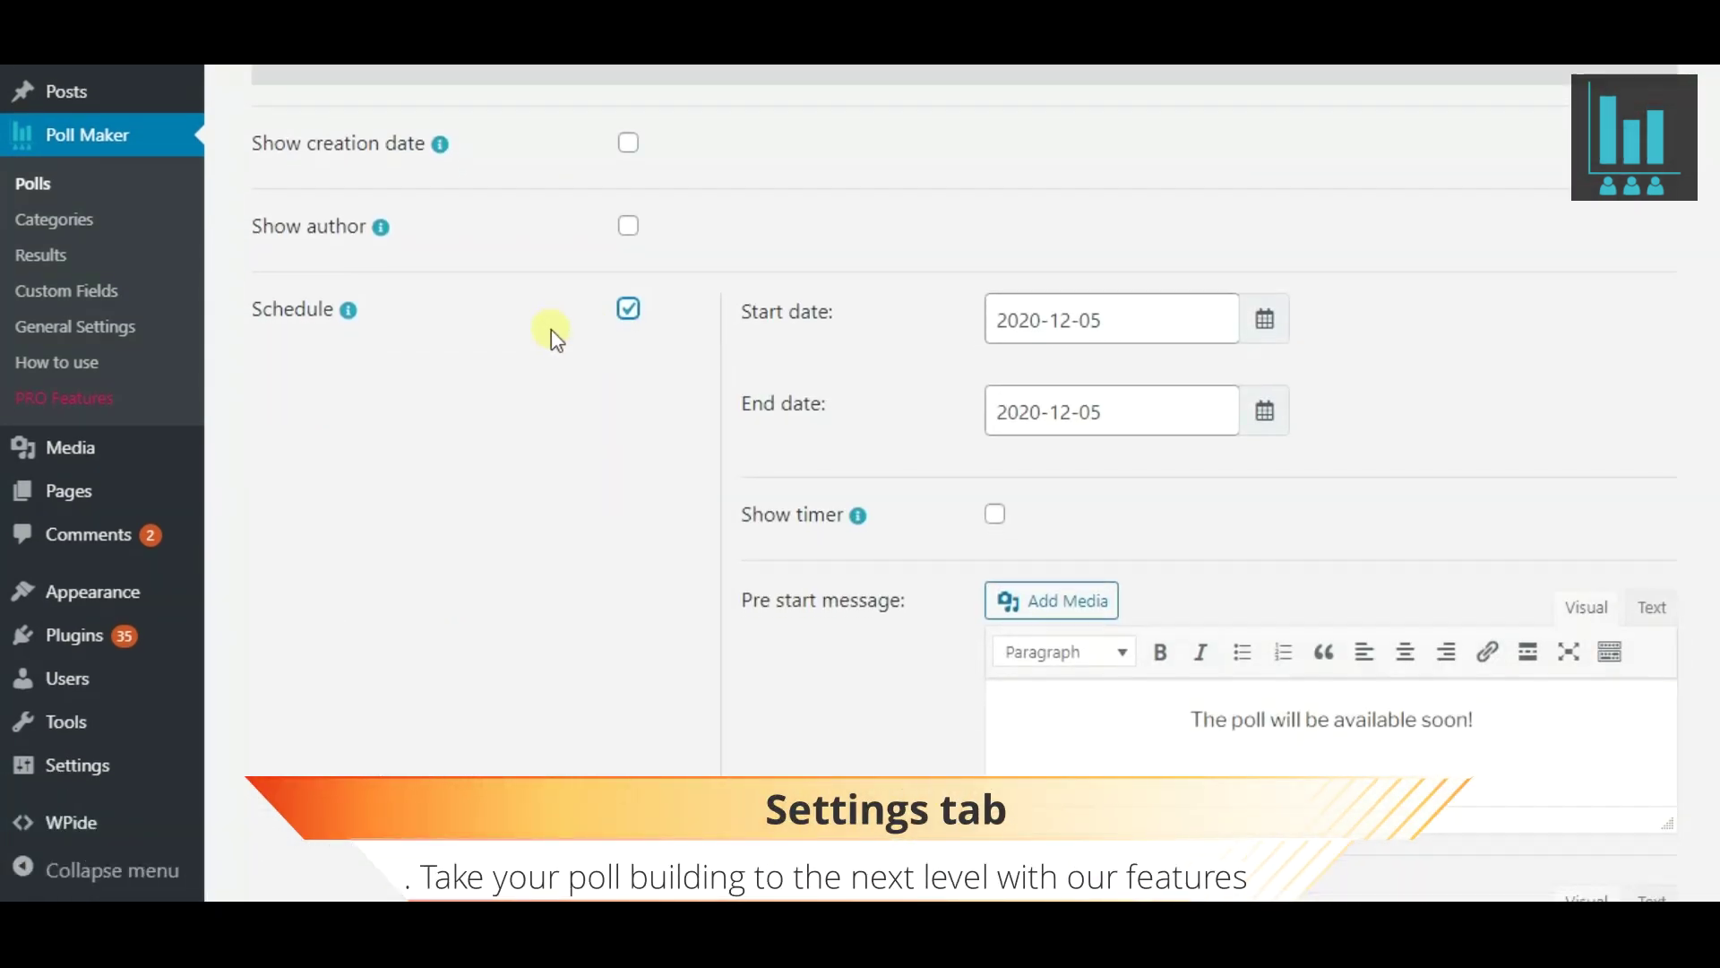
{"action": "scroll", "coordinate": [556, 336], "scroll_direction": "down", "scroll_amount": 15}
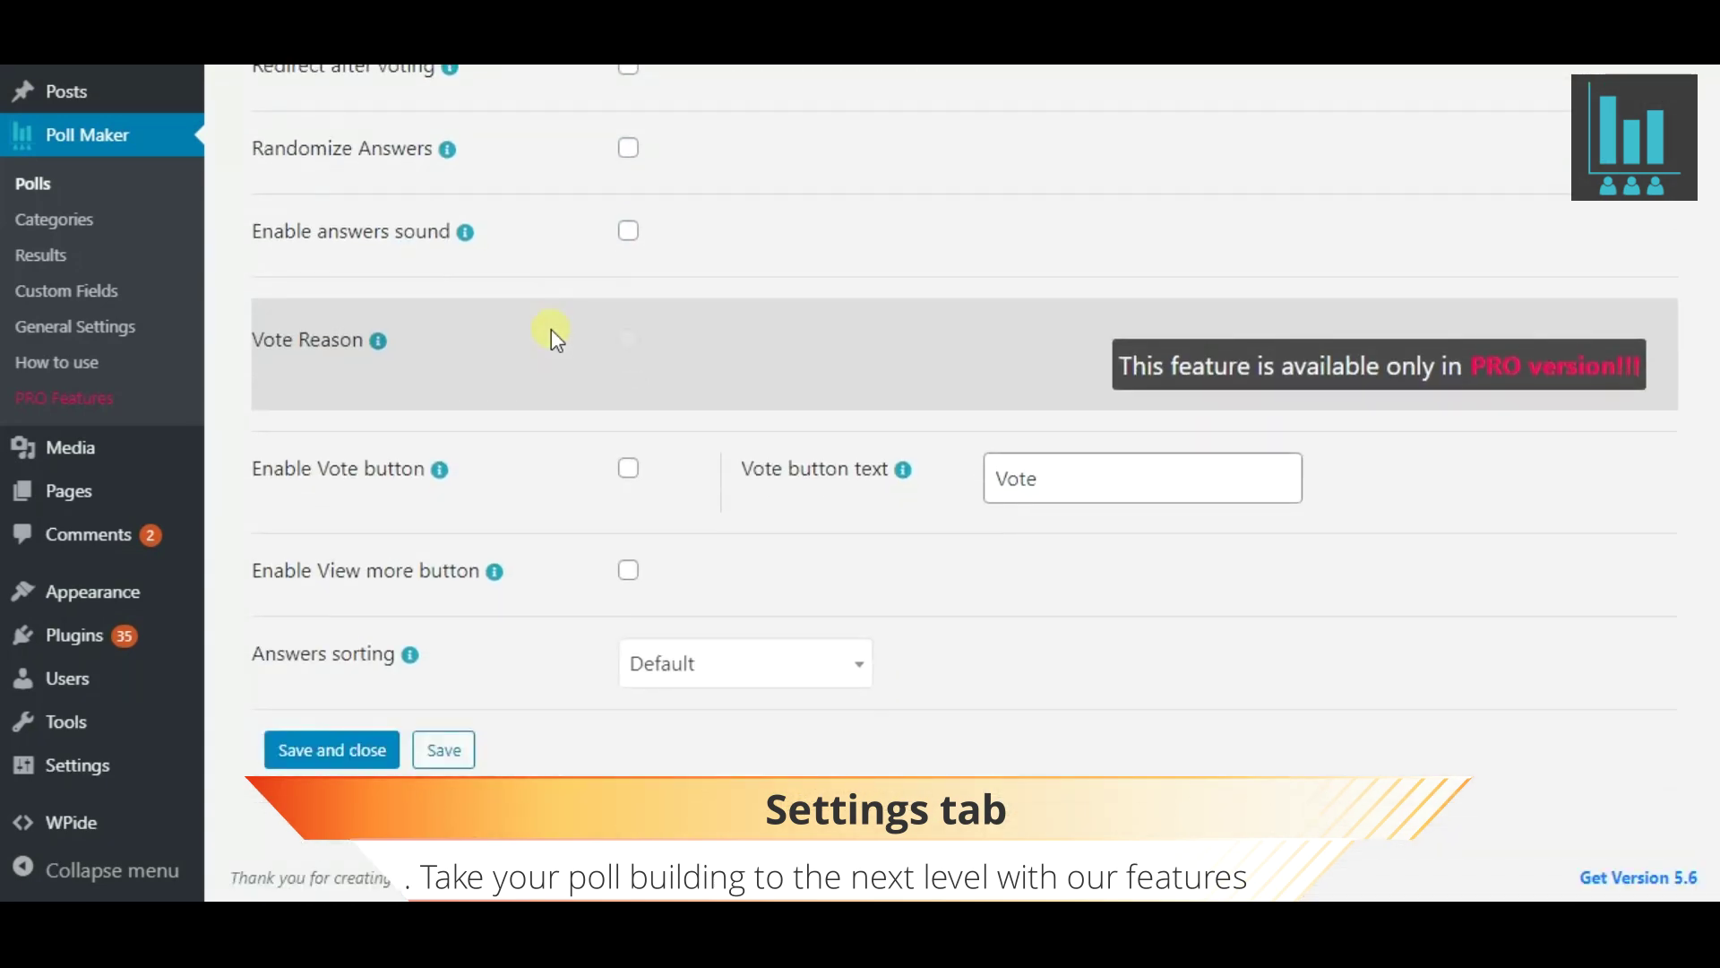
{"action": "scroll", "coordinate": [551, 333], "scroll_direction": "up", "scroll_amount": 15}
{"action": "scroll", "coordinate": [520, 376], "scroll_direction": "up", "scroll_amount": 10}
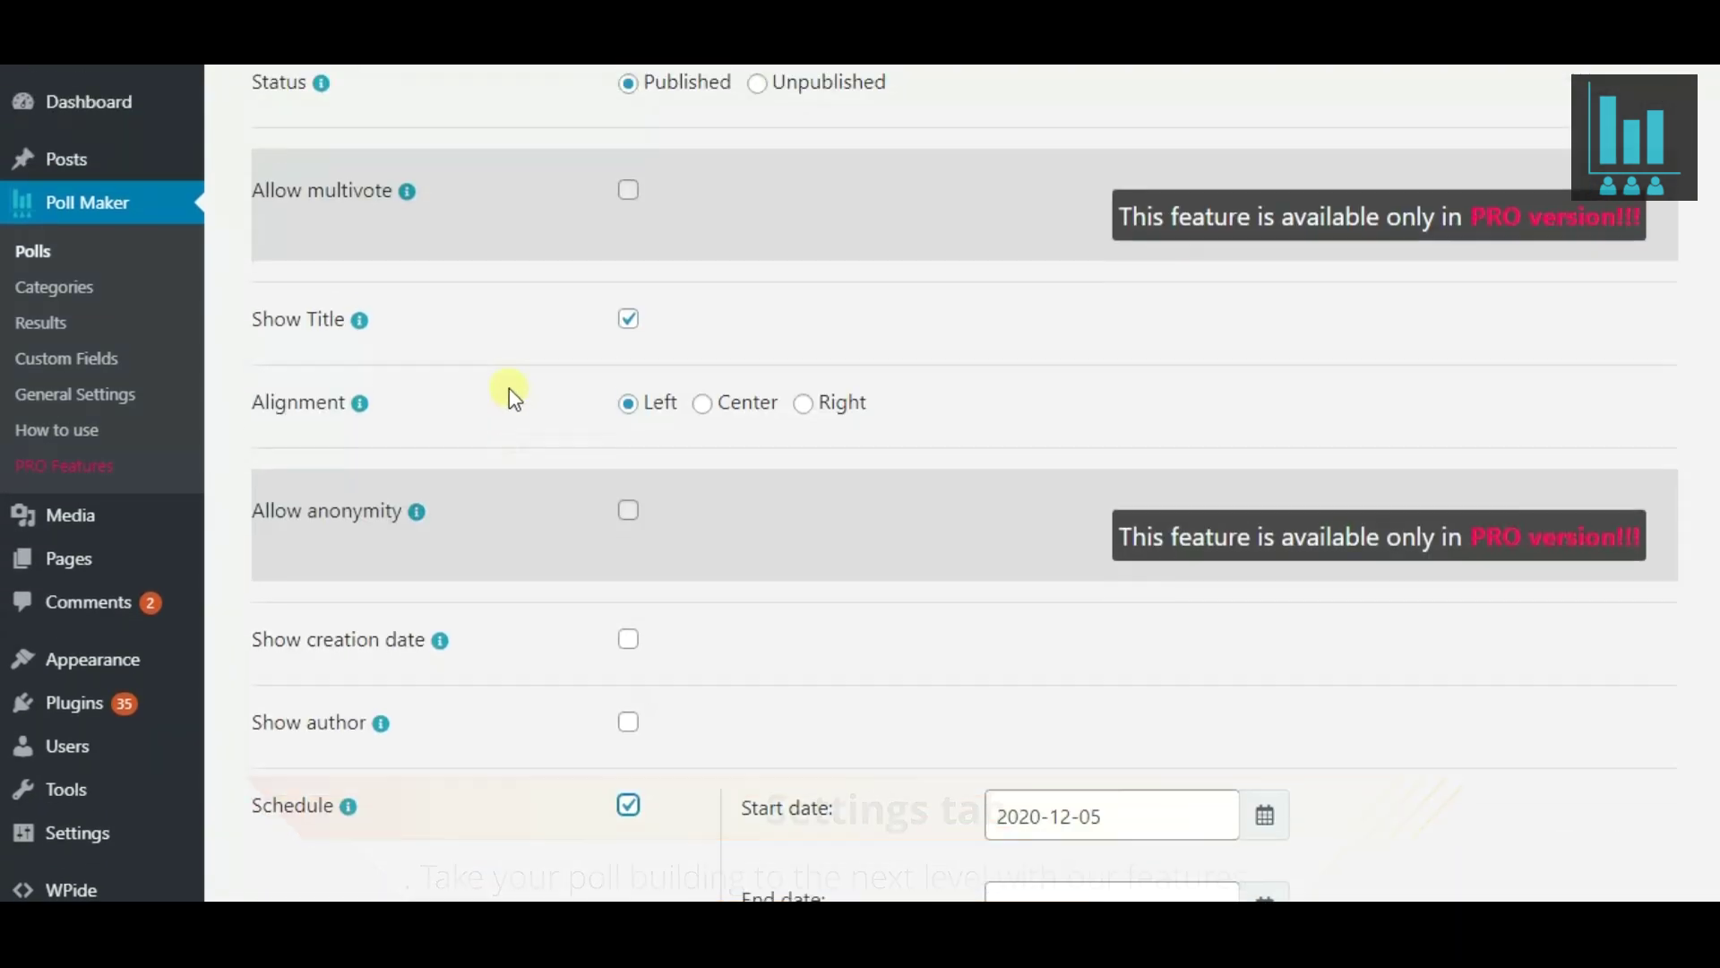
{"action": "left_click", "coordinate": [578, 456]}
Enable the custom Result Message for the poll.
{"action": "scroll", "coordinate": [556, 372], "scroll_direction": "down", "scroll_amount": 5}
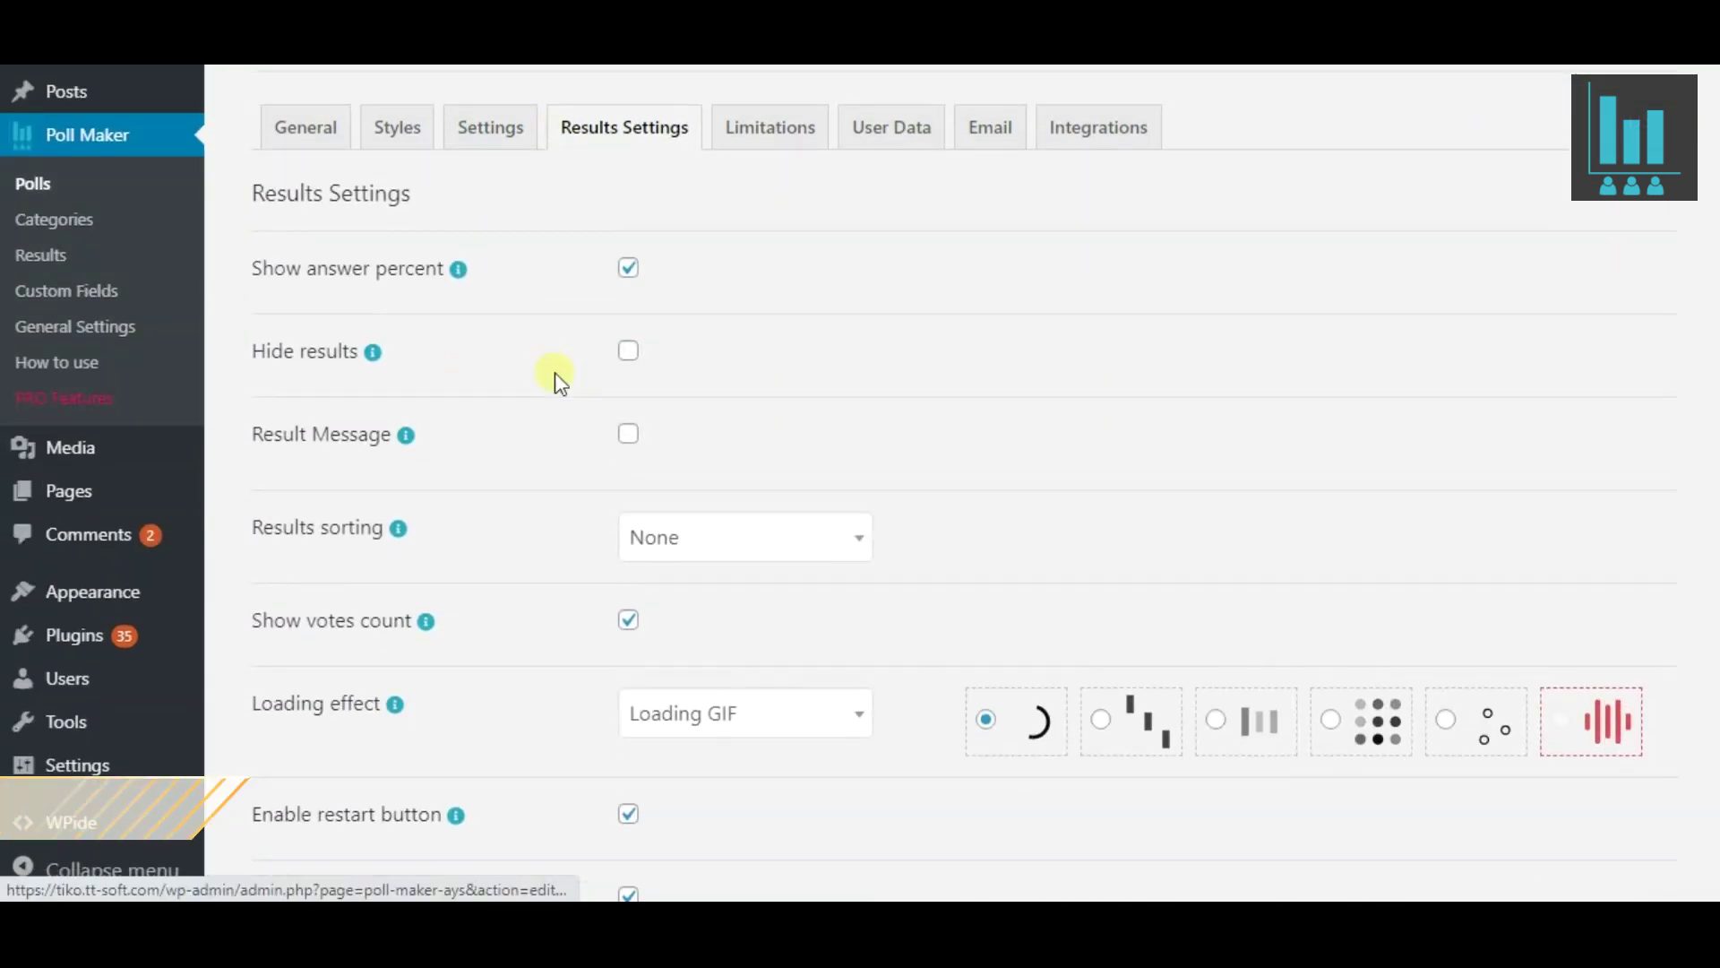
{"action": "left_click", "coordinate": [628, 381]}
{"action": "scroll", "coordinate": [542, 399], "scroll_direction": "down", "scroll_amount": 12}
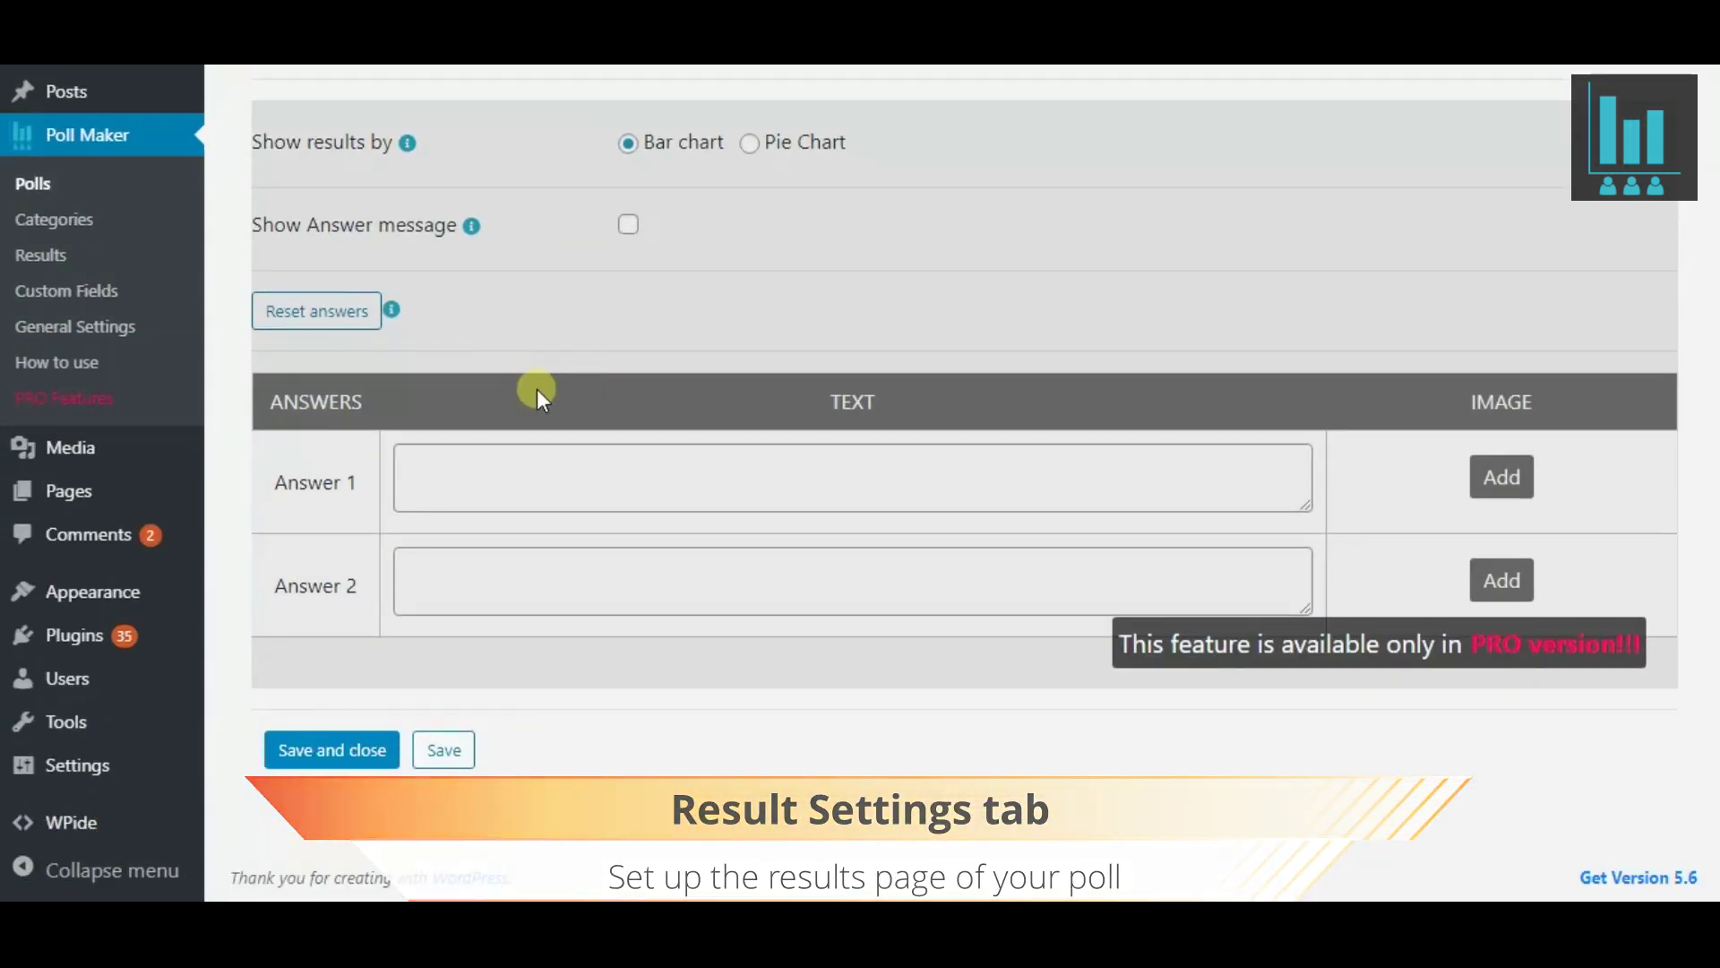
{"action": "scroll", "coordinate": [540, 394], "scroll_direction": "up", "scroll_amount": 12}
{"action": "scroll", "coordinate": [547, 399], "scroll_direction": "up", "scroll_amount": 3}
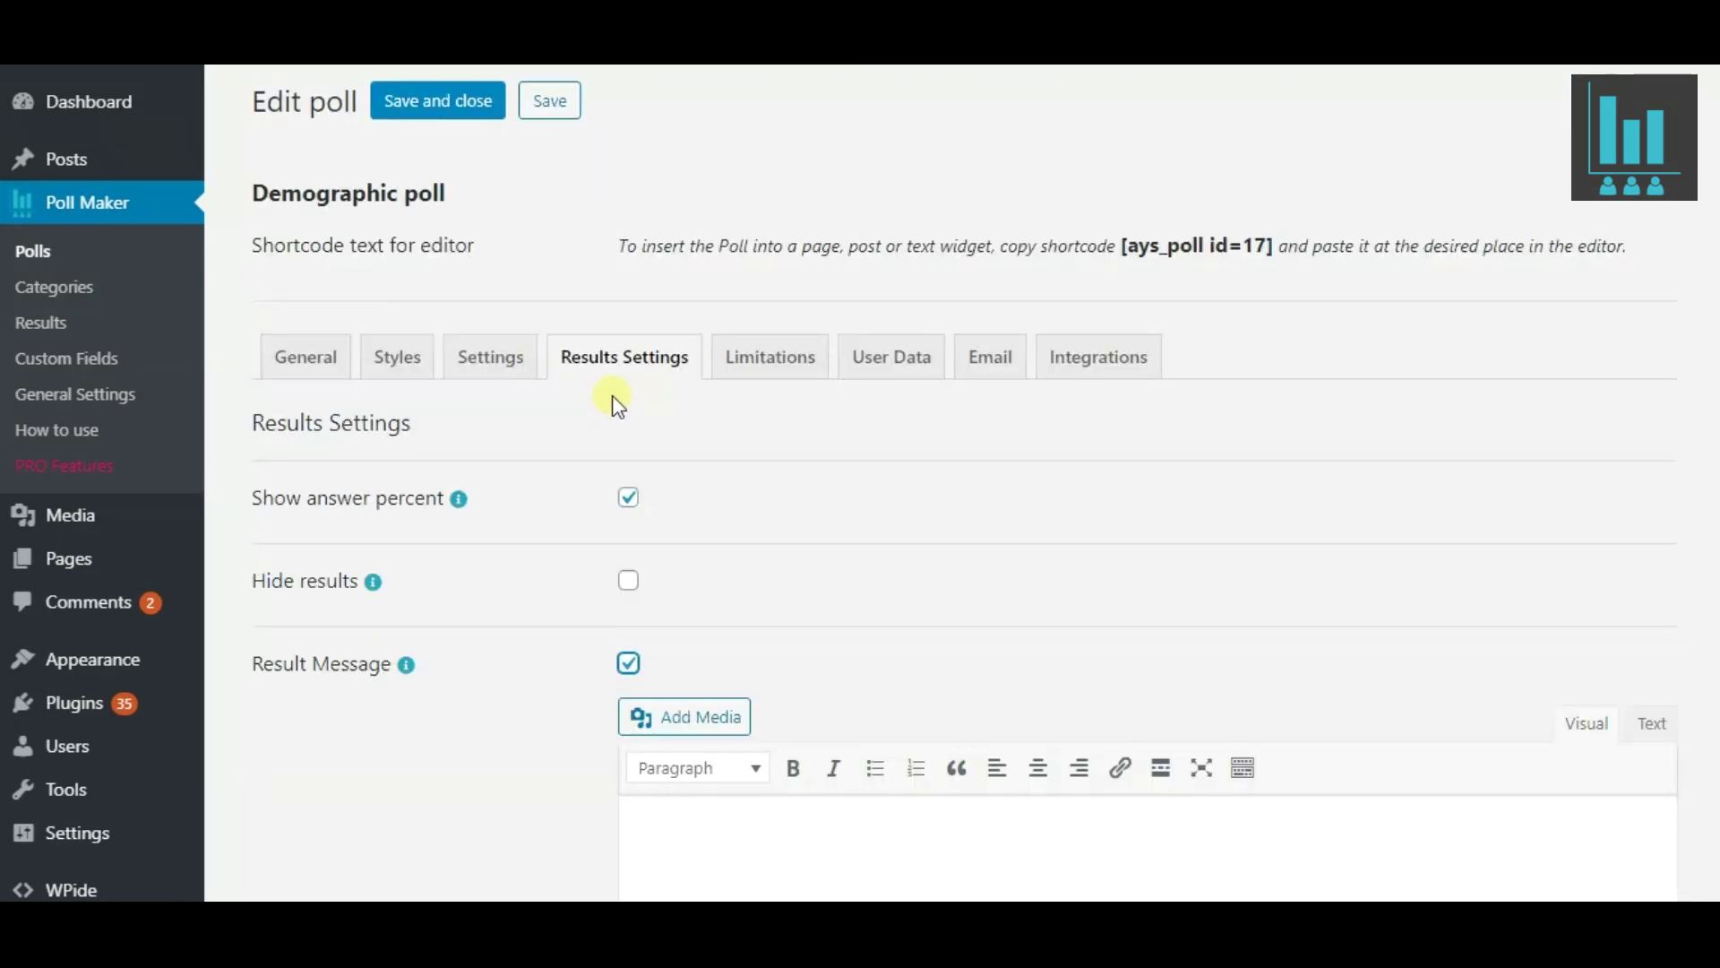
Restrict the poll to logged-in users under Limitations.
{"action": "left_click", "coordinate": [773, 356]}
{"action": "scroll", "coordinate": [583, 395], "scroll_direction": "down", "scroll_amount": 3}
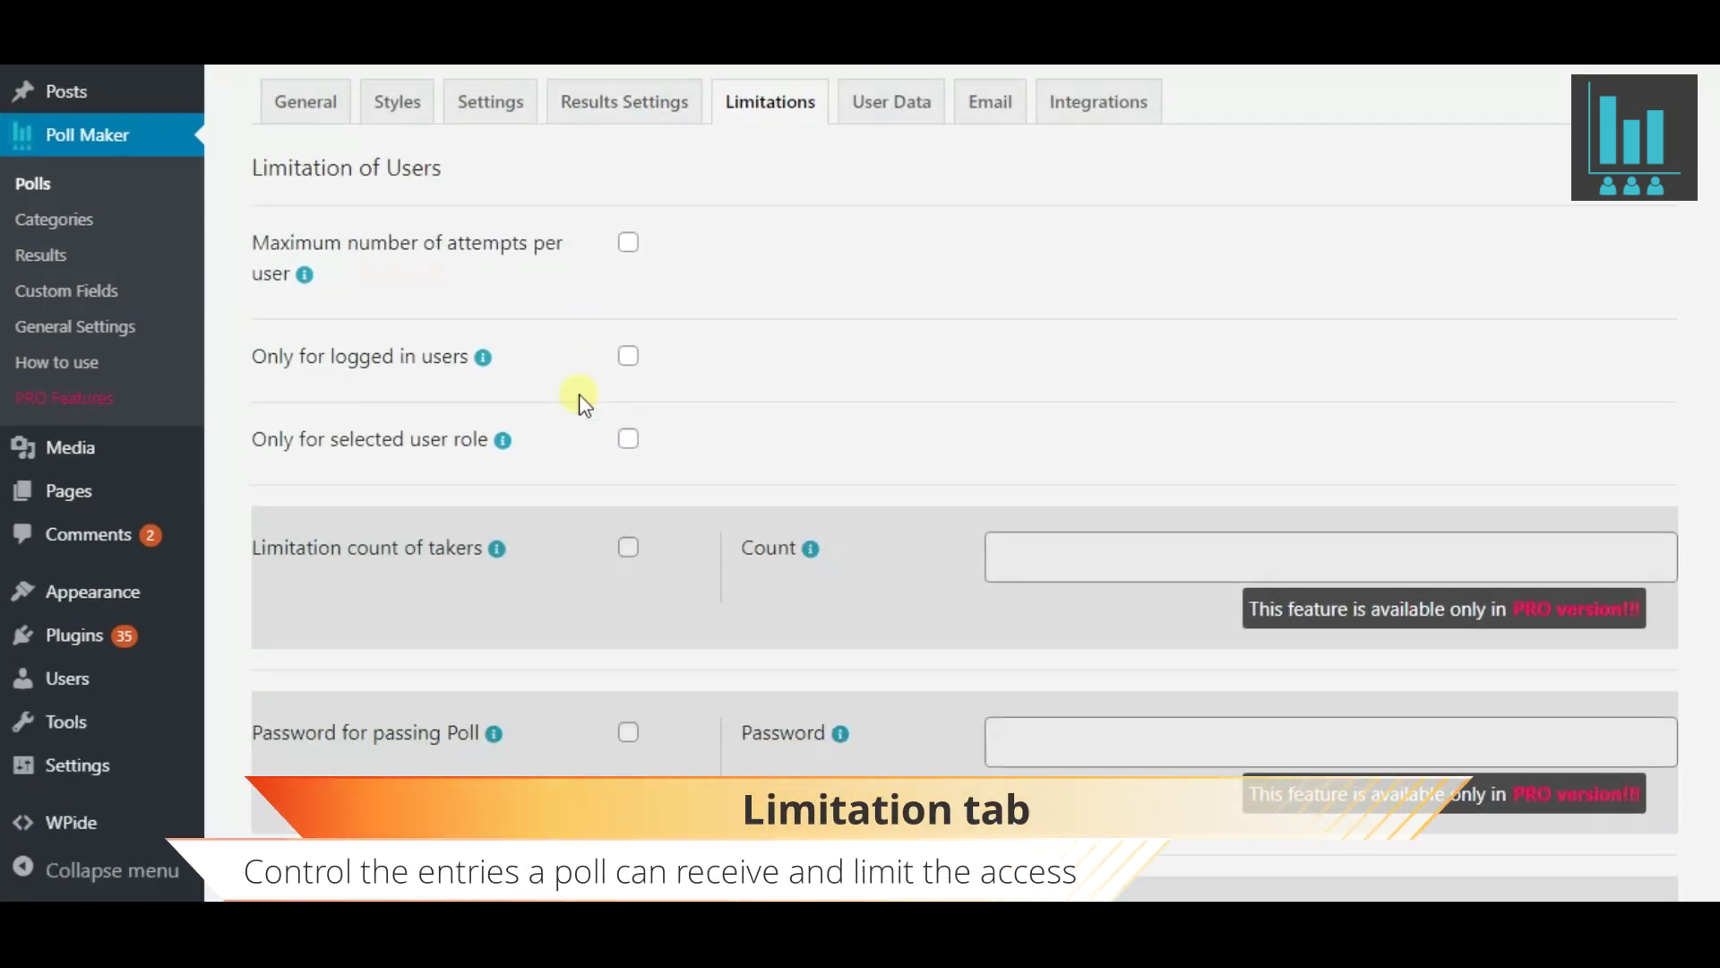
{"action": "left_click", "coordinate": [628, 356]}
{"action": "scroll", "coordinate": [568, 364], "scroll_direction": "down", "scroll_amount": 5}
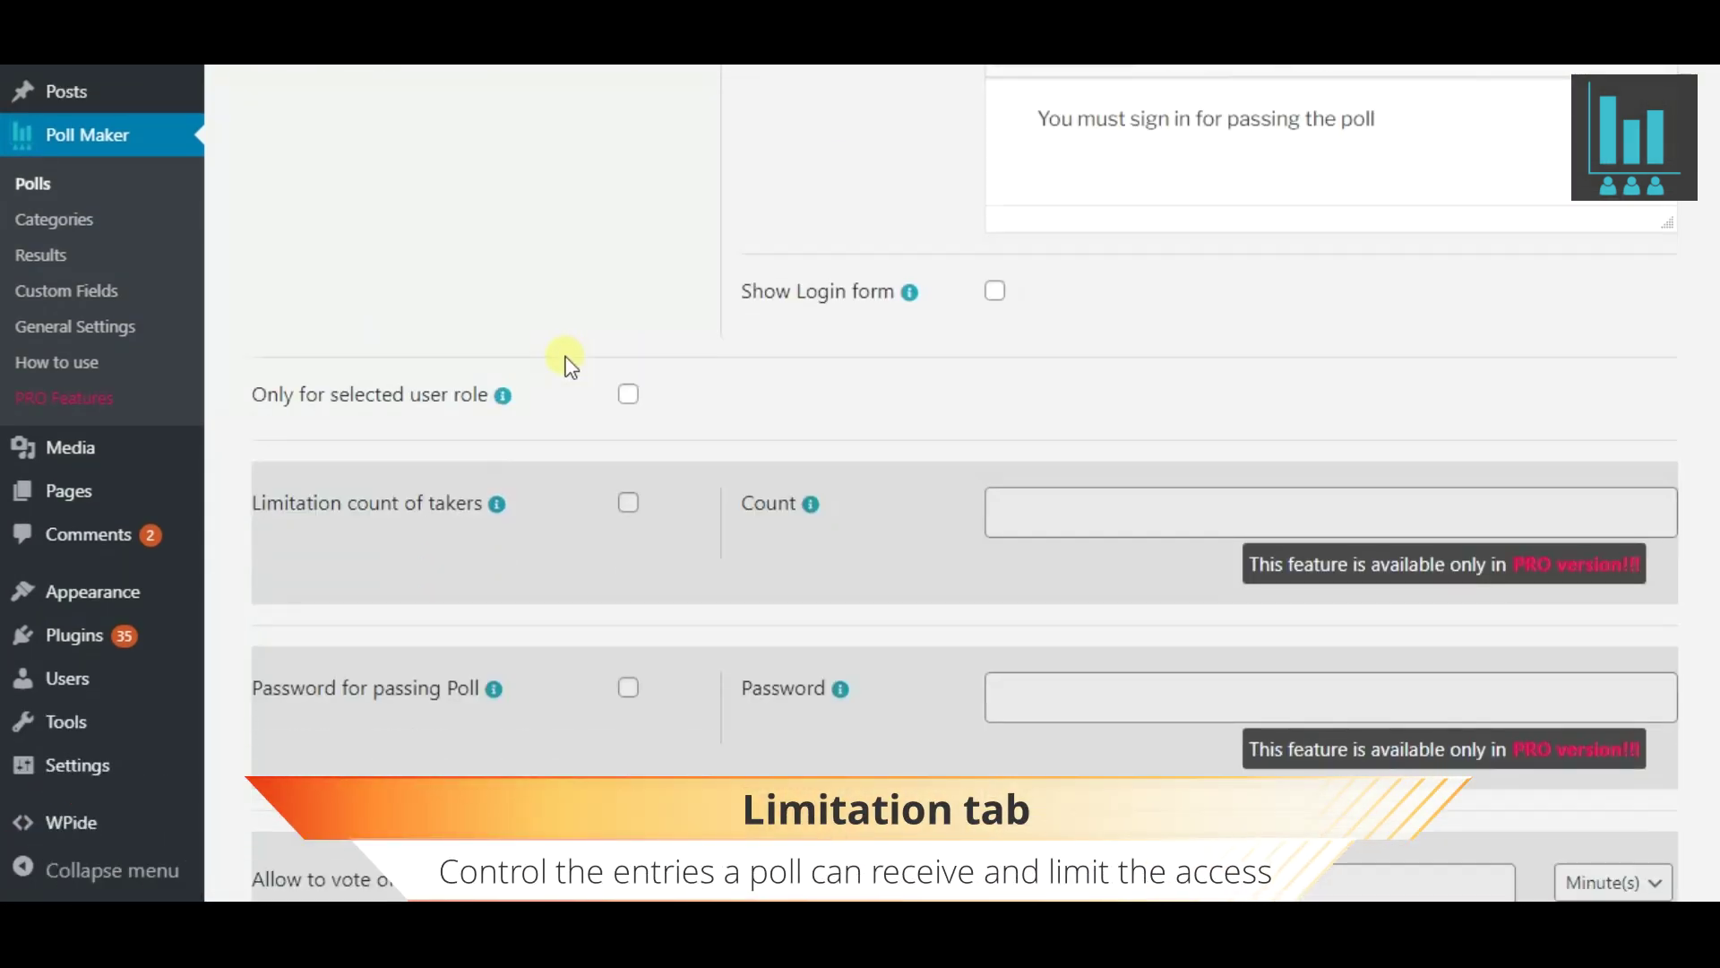
{"action": "scroll", "coordinate": [568, 359], "scroll_direction": "down", "scroll_amount": 4}
{"action": "scroll", "coordinate": [568, 358], "scroll_direction": "up", "scroll_amount": 12}
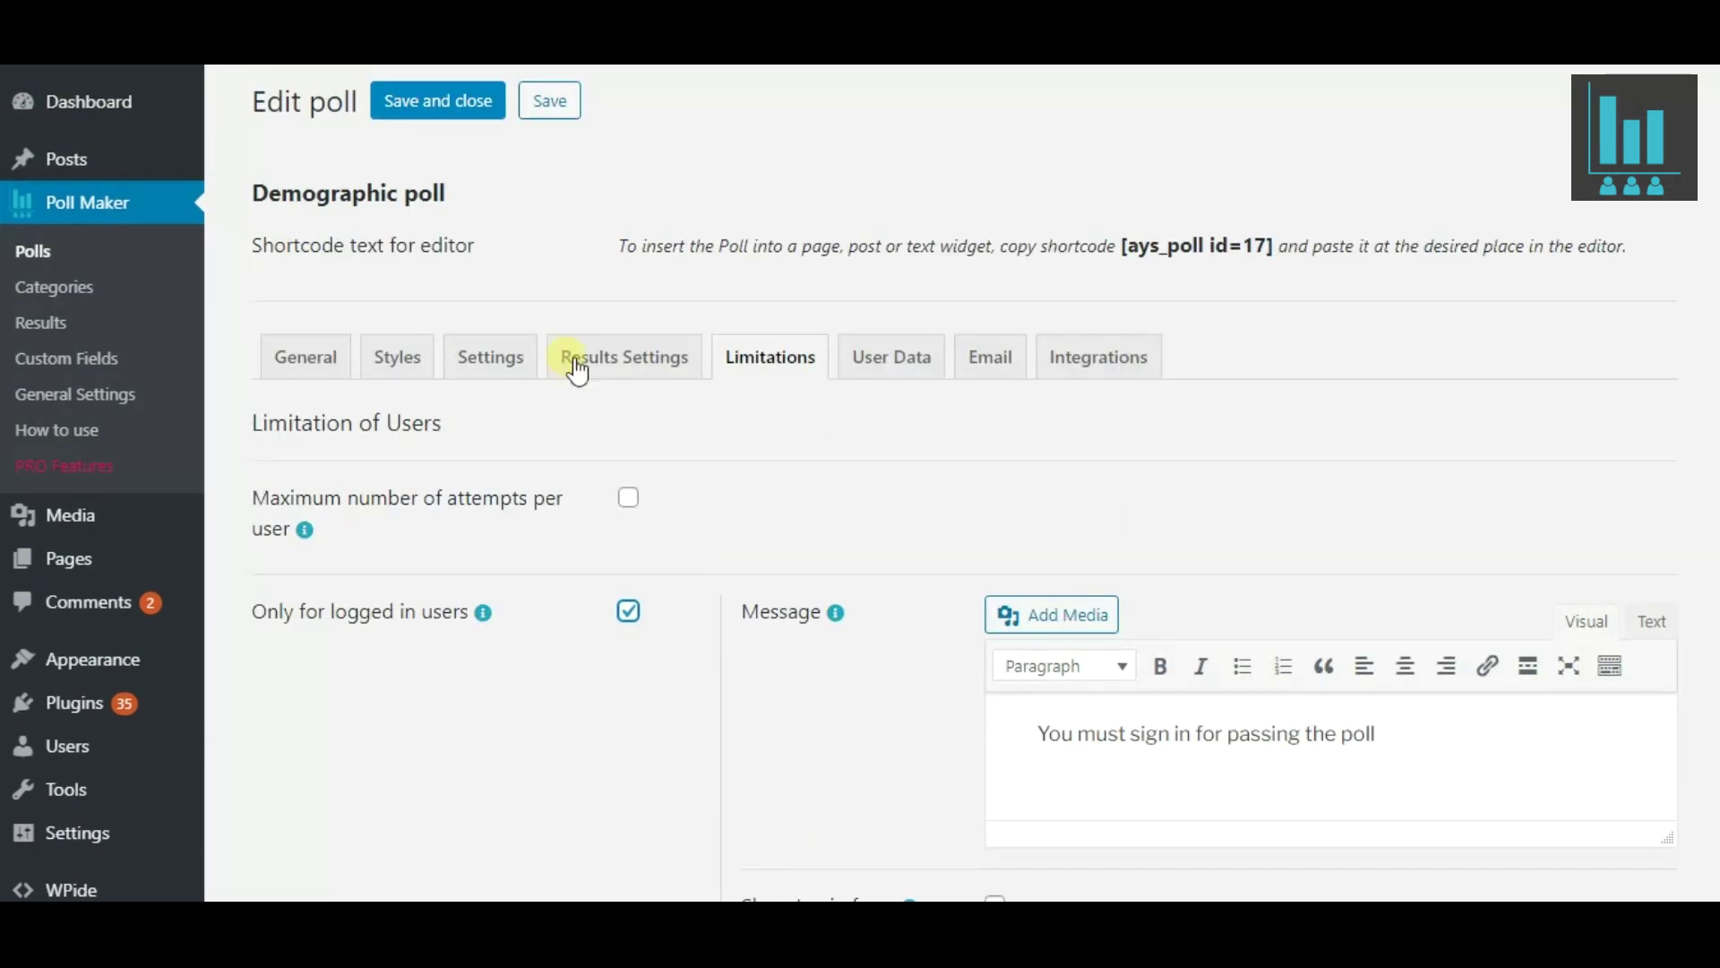
Enable the User Data information form with Name and required Email fields.
{"action": "left_click", "coordinate": [845, 369]}
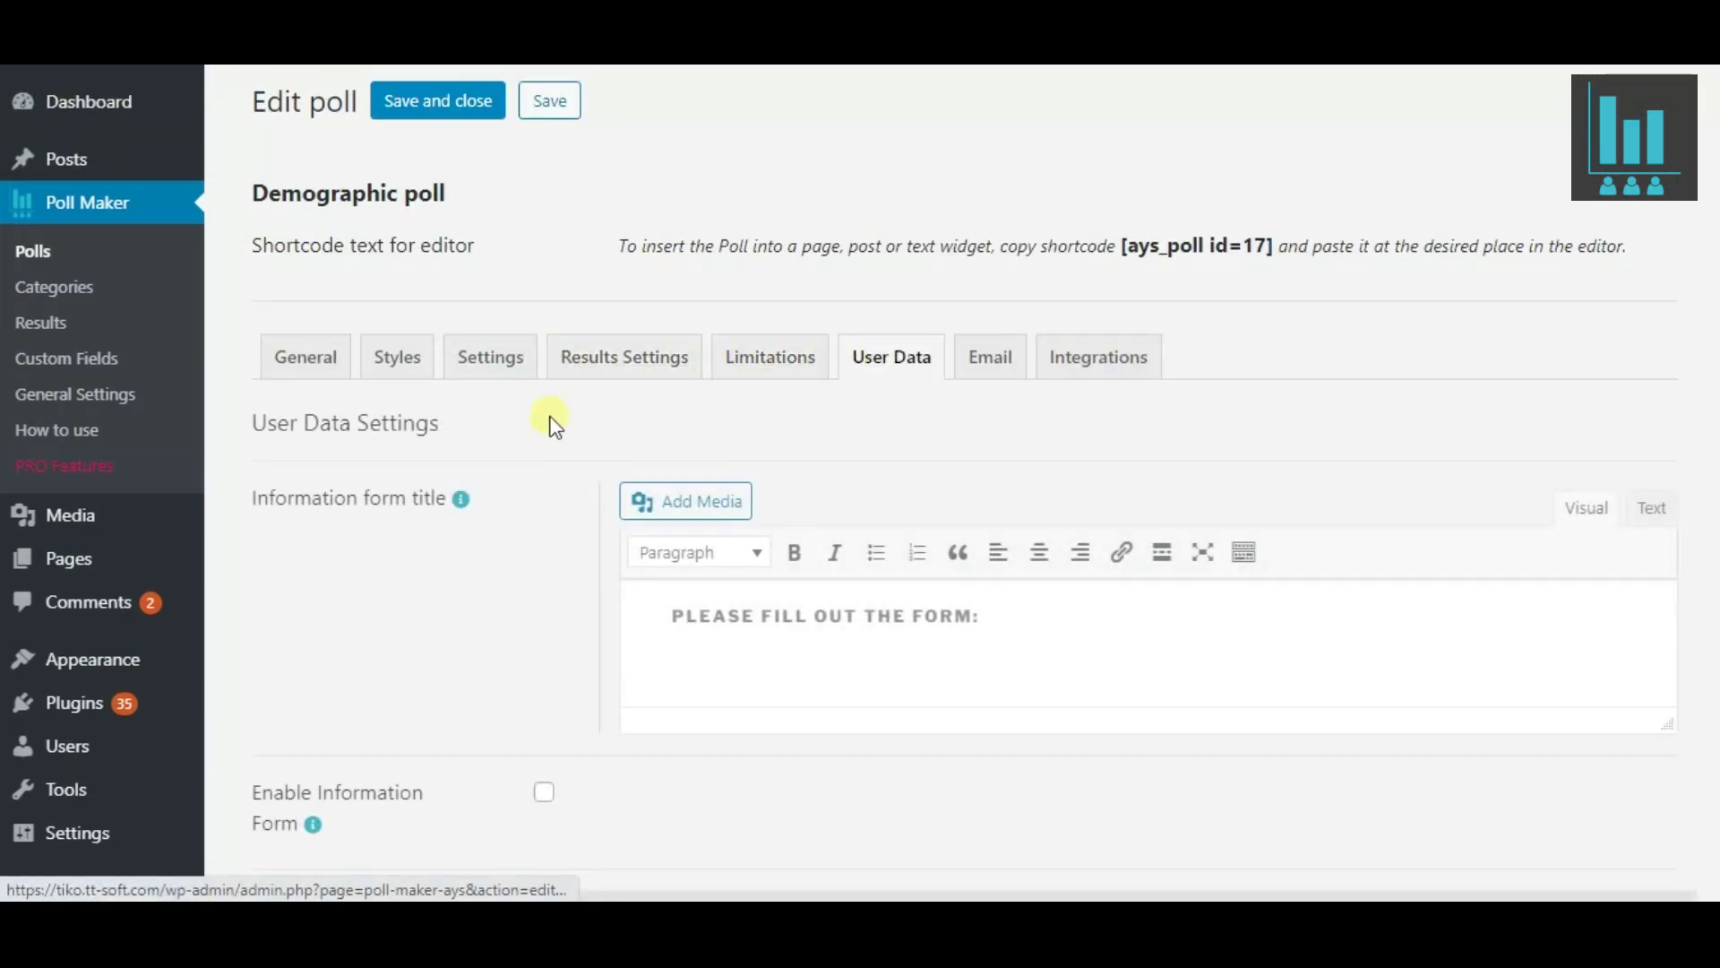
{"action": "scroll", "coordinate": [547, 421], "scroll_direction": "down", "scroll_amount": 3}
{"action": "scroll", "coordinate": [542, 421], "scroll_direction": "down", "scroll_amount": 1}
{"action": "left_click", "coordinate": [545, 470]}
{"action": "scroll", "coordinate": [533, 453], "scroll_direction": "down", "scroll_amount": 3}
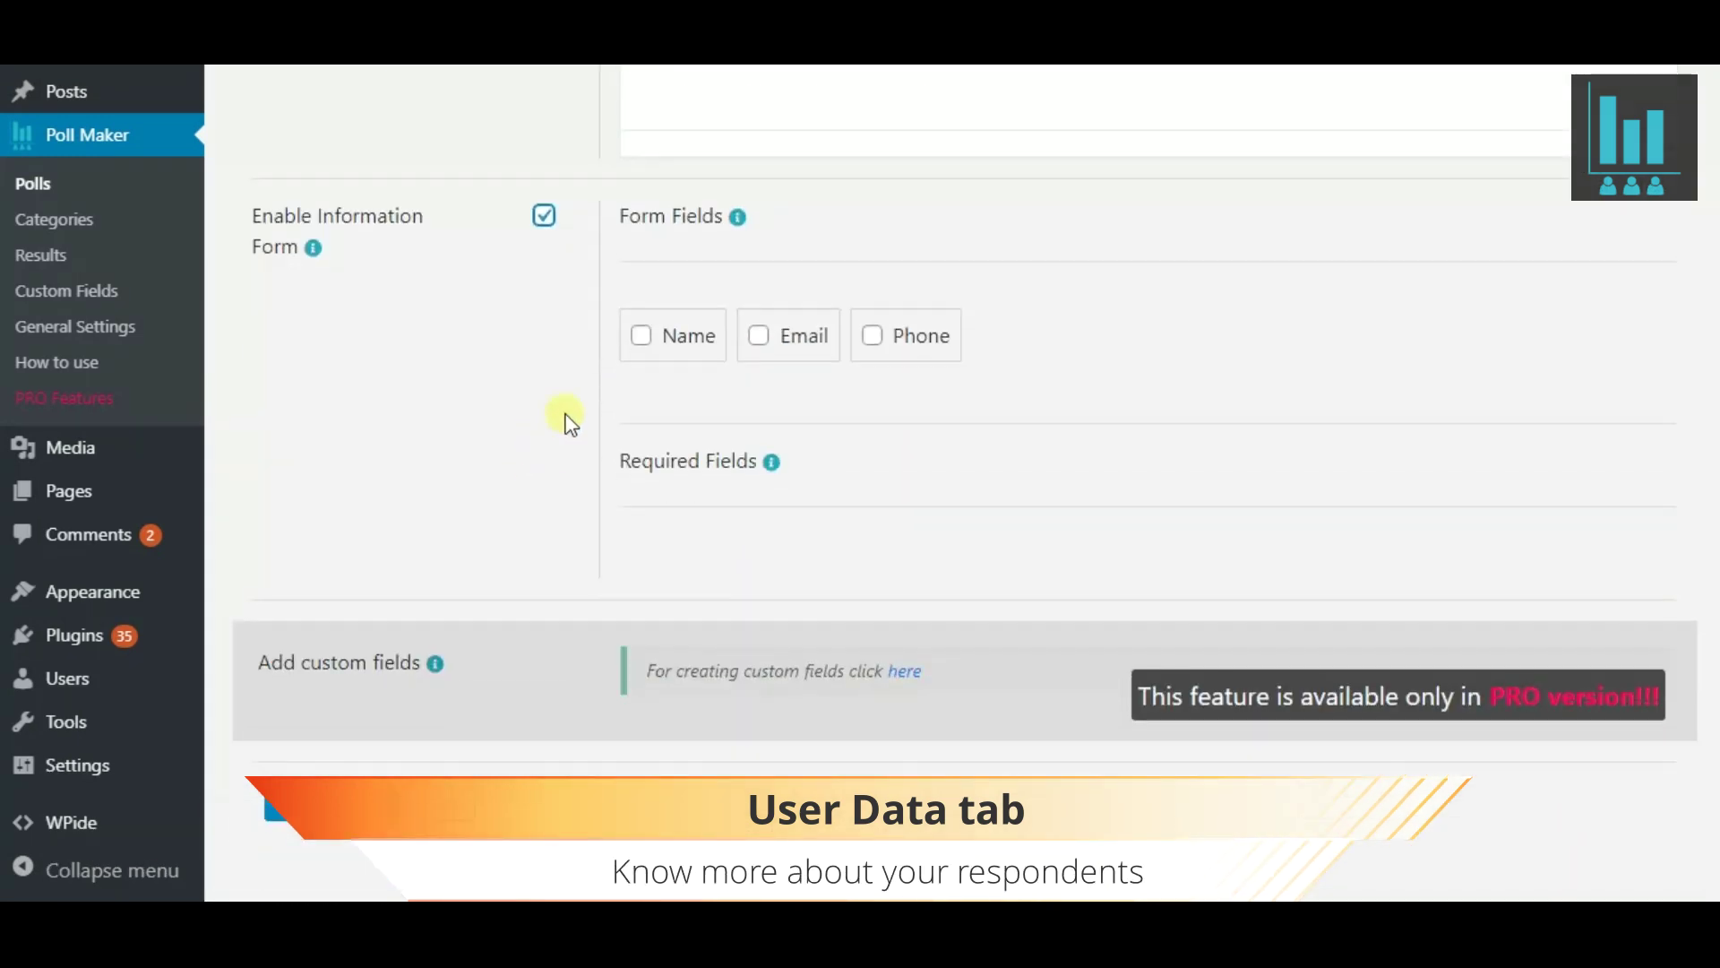
{"action": "left_click", "coordinate": [665, 339]}
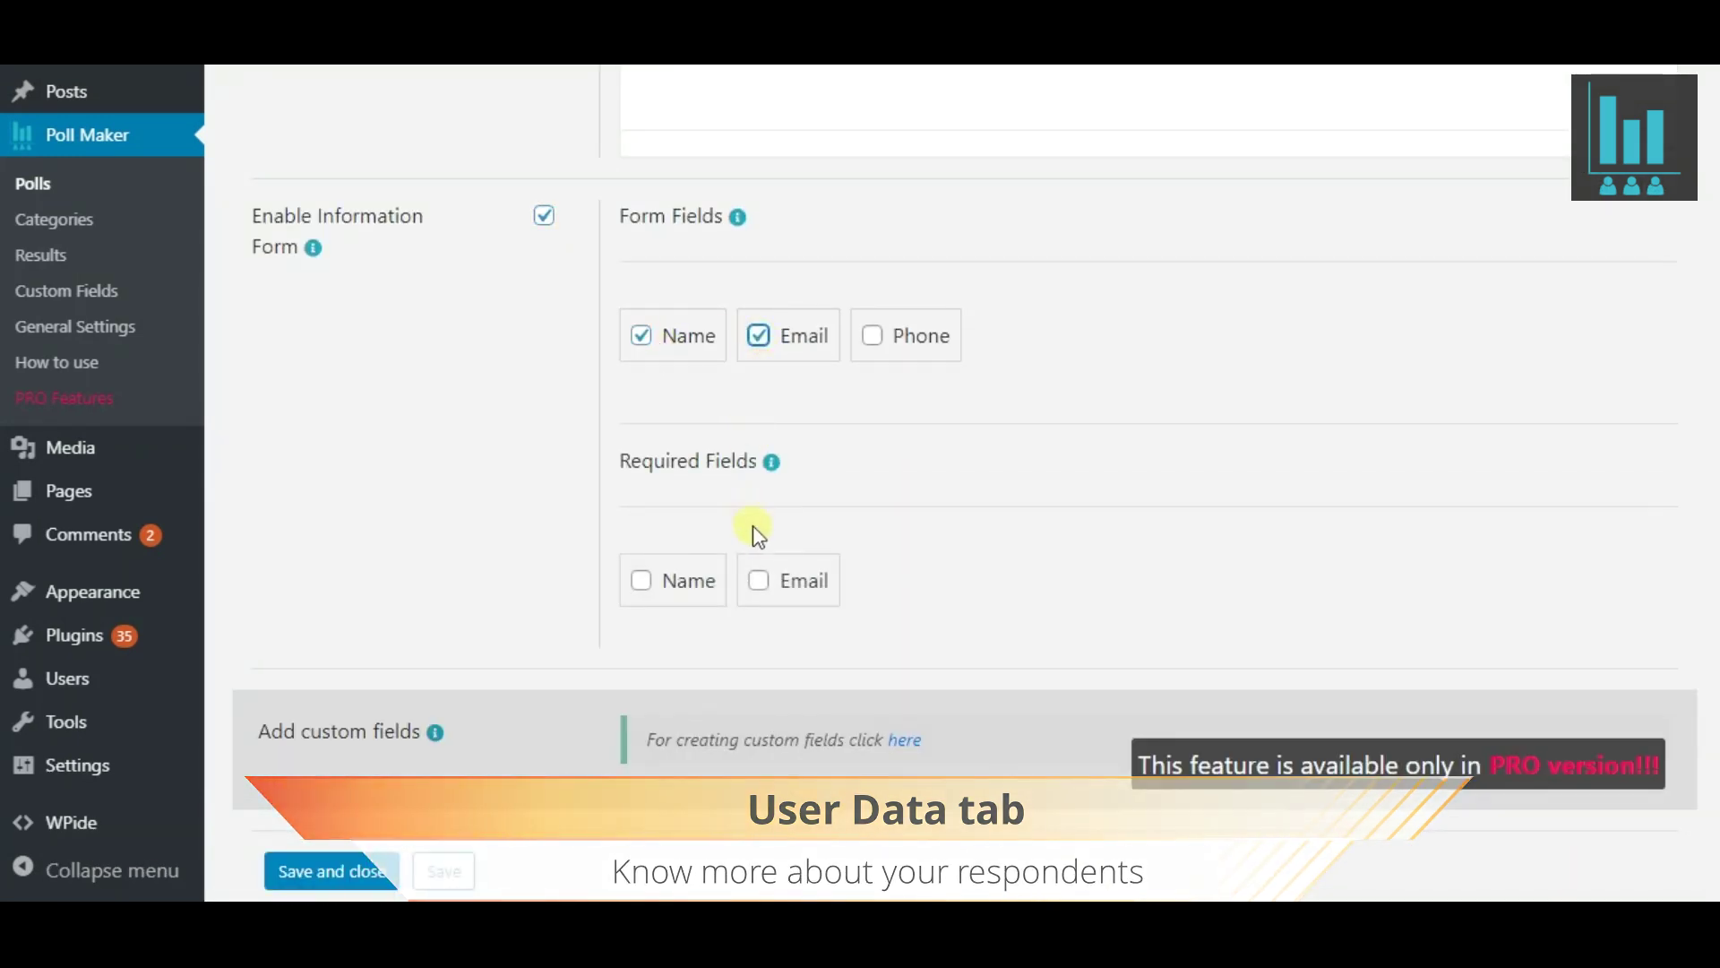
{"action": "scroll", "coordinate": [528, 444], "scroll_direction": "down", "scroll_amount": 2}
{"action": "scroll", "coordinate": [556, 394], "scroll_direction": "up", "scroll_amount": 7}
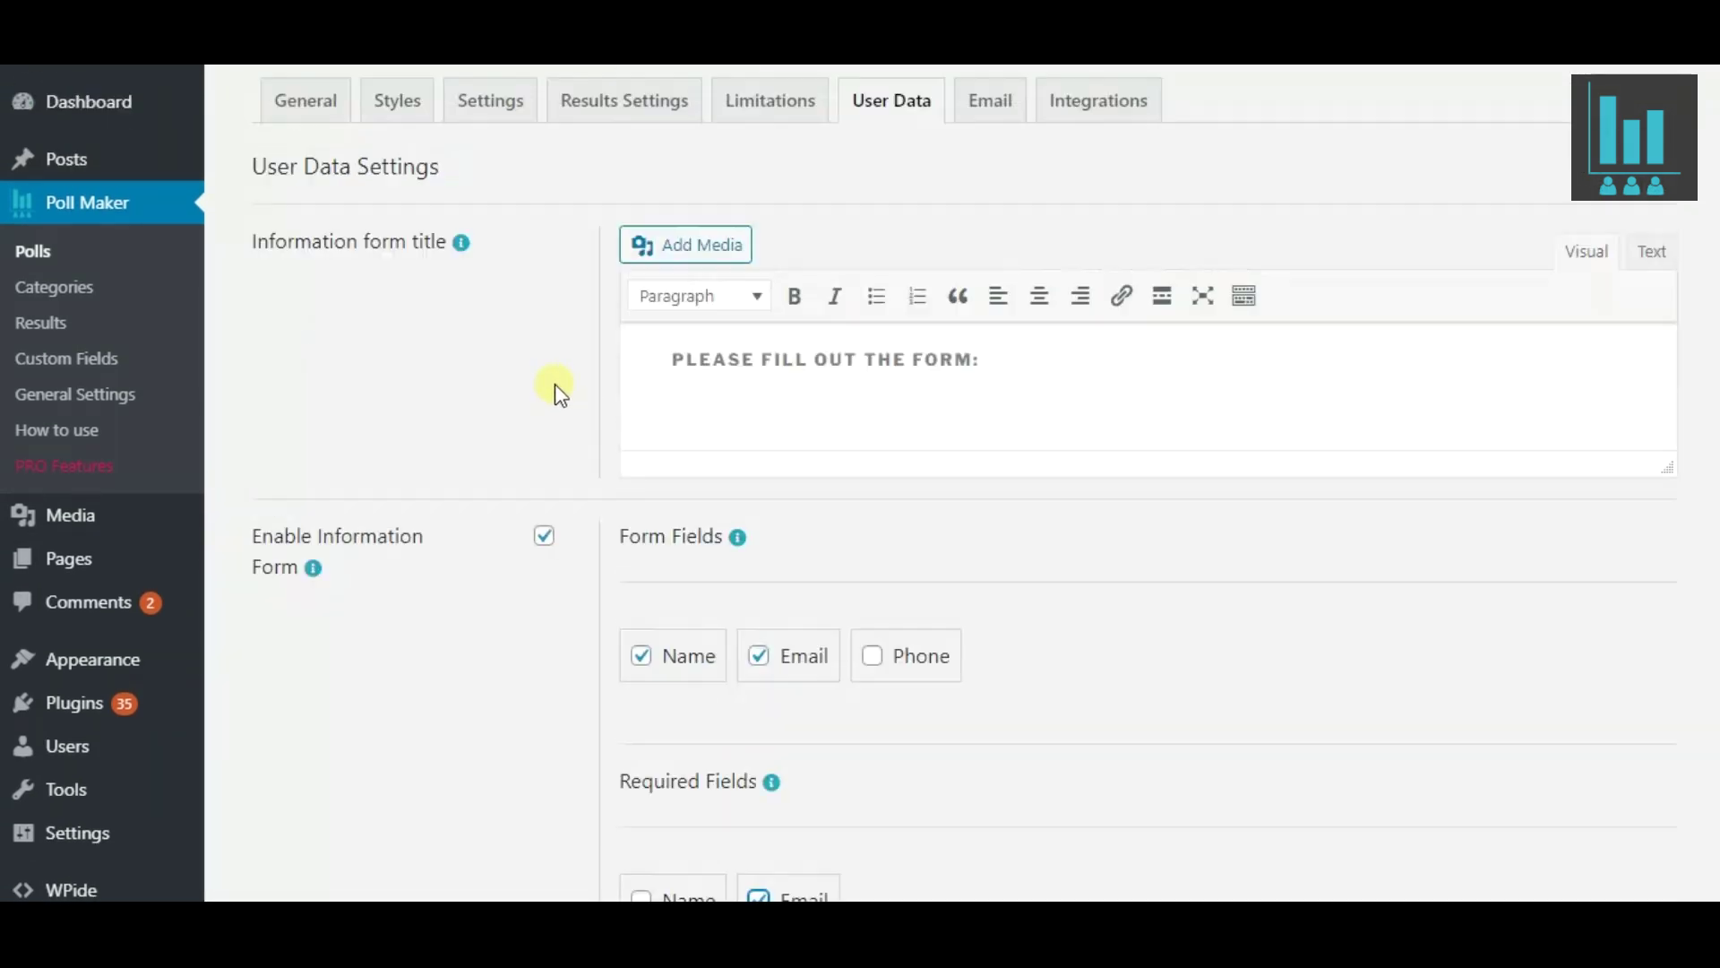
View the Email notification options, then scroll the Integrations tab down to Slack Settings.
{"action": "left_click", "coordinate": [991, 300]}
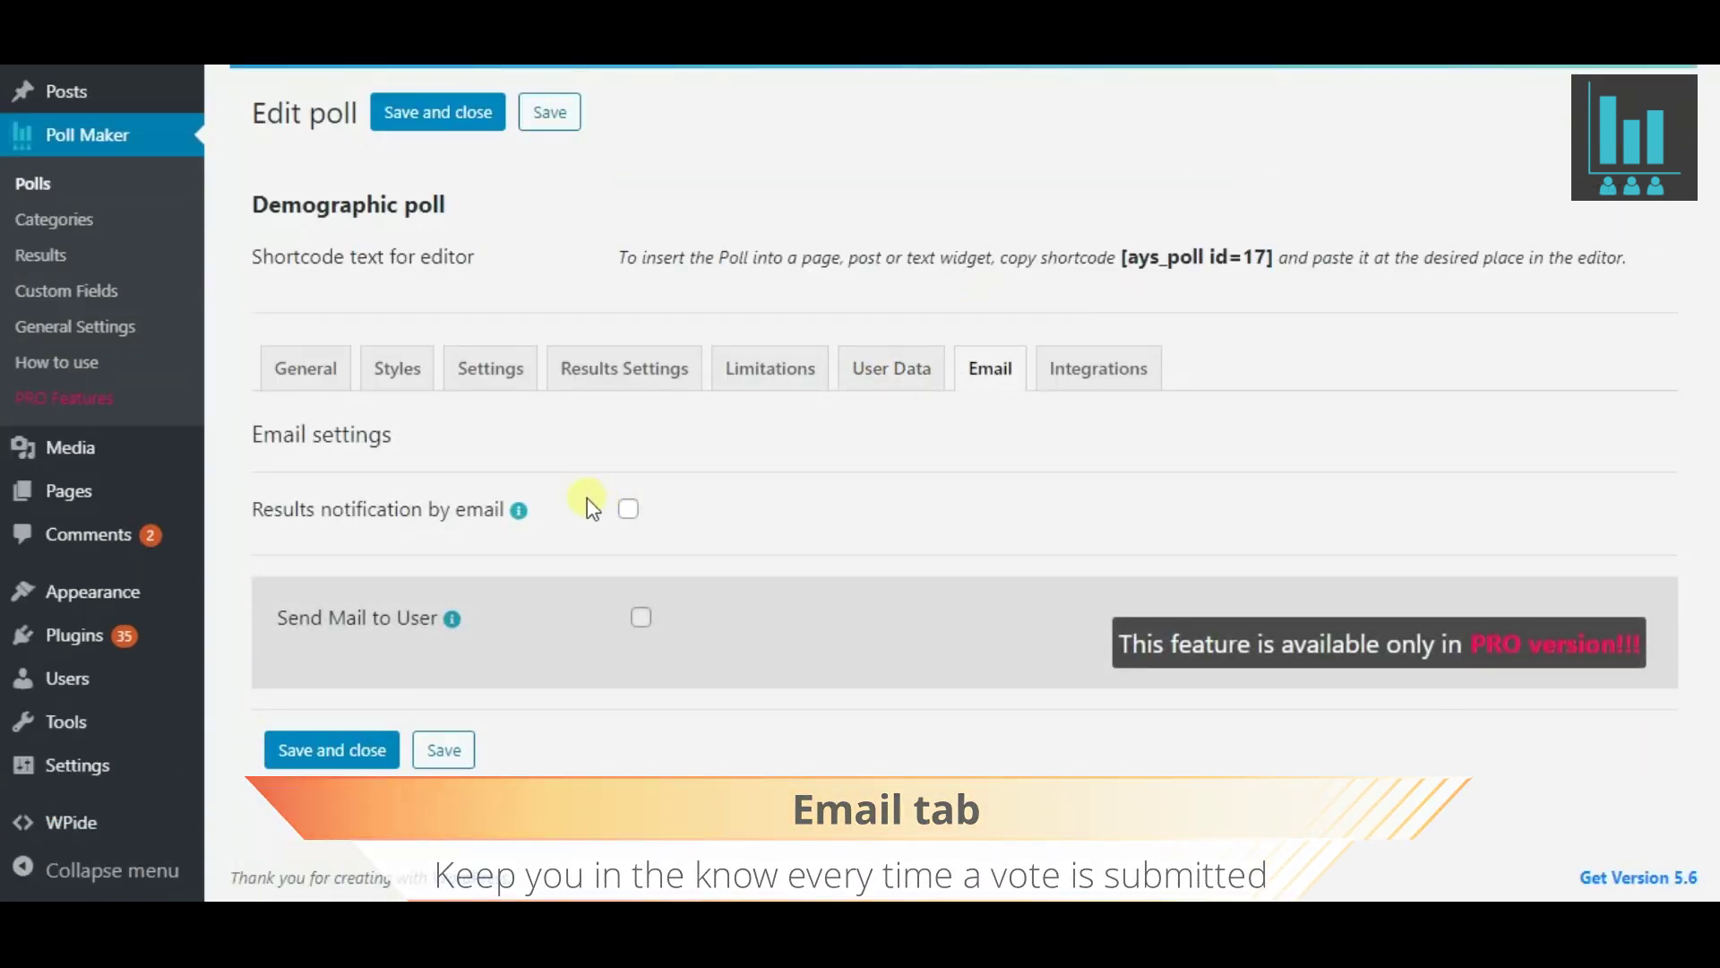
{"action": "left_click", "coordinate": [1087, 387]}
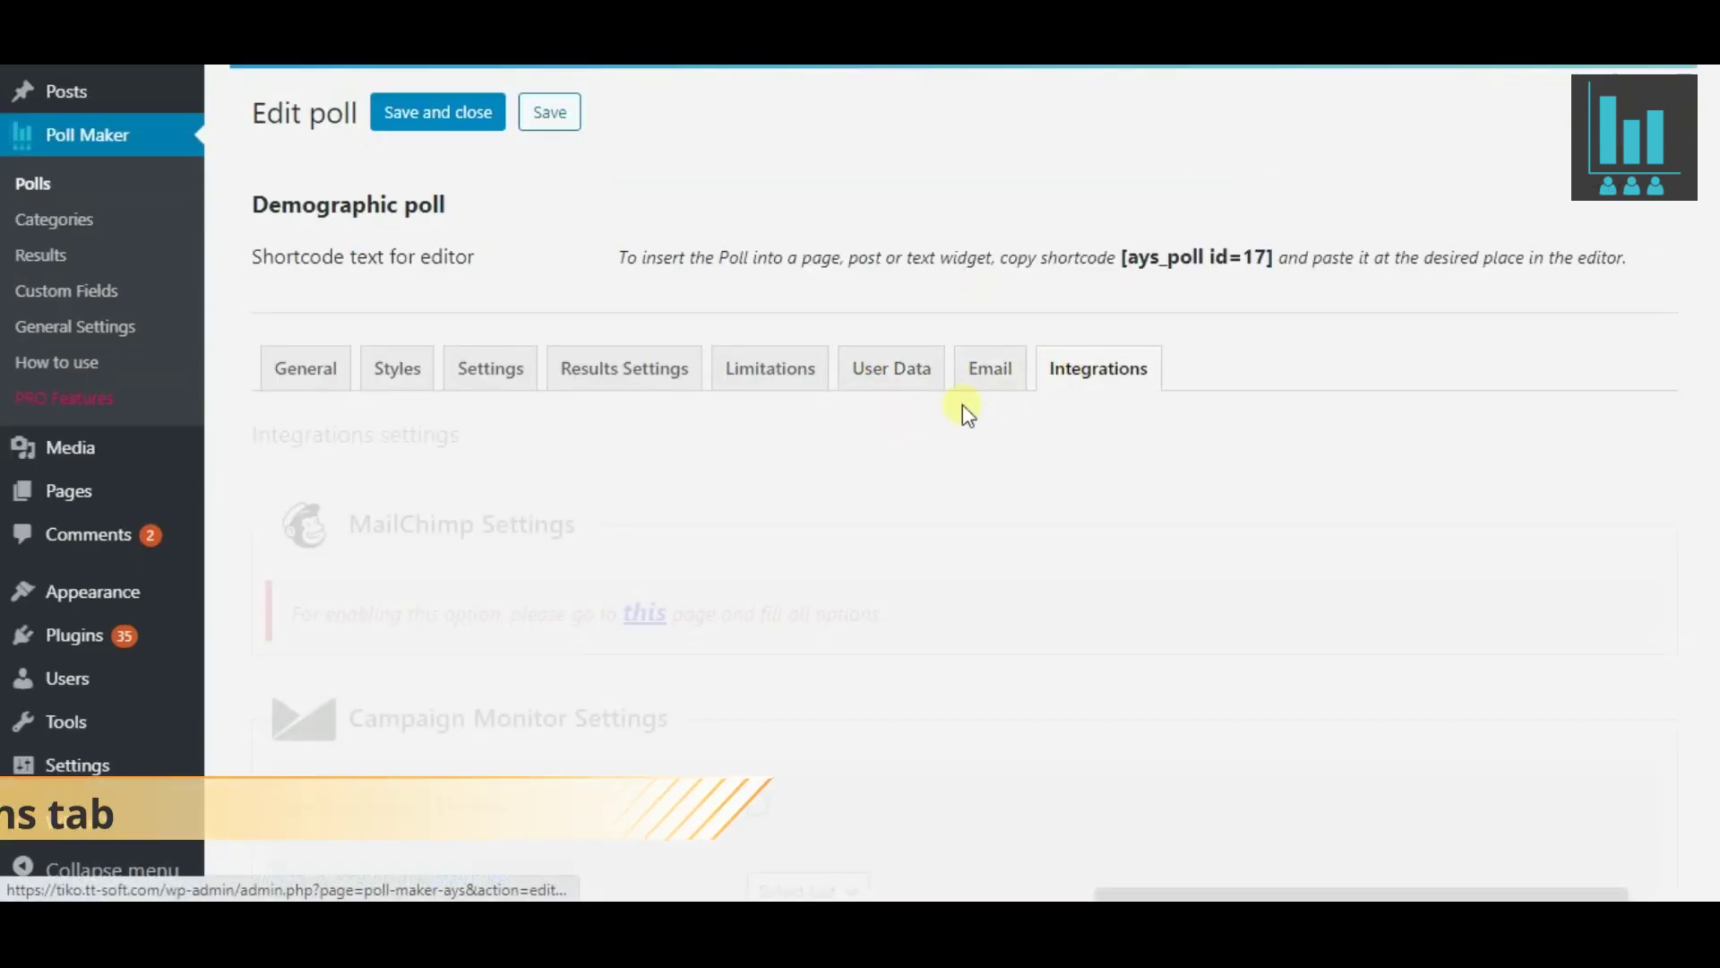
{"action": "scroll", "coordinate": [699, 457], "scroll_direction": "down", "scroll_amount": 6}
{"action": "scroll", "coordinate": [769, 437], "scroll_direction": "down", "scroll_amount": 9}
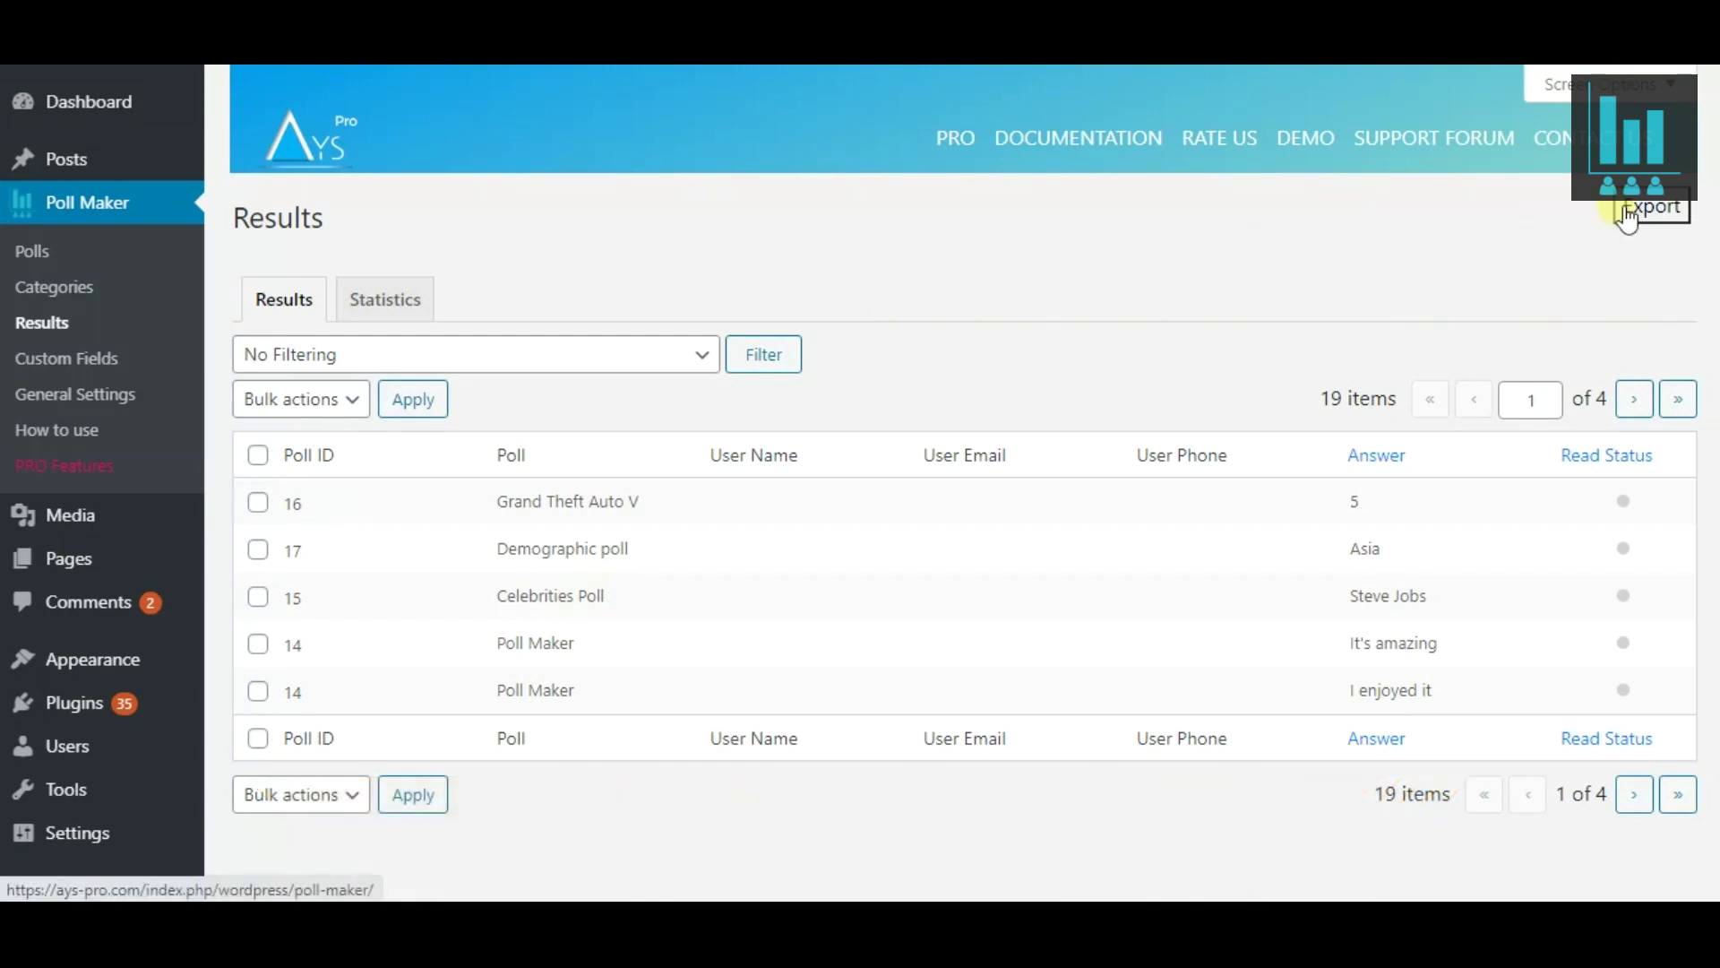
View the Statistics diagram of completed polls on the Results page.
{"action": "left_click", "coordinate": [416, 303]}
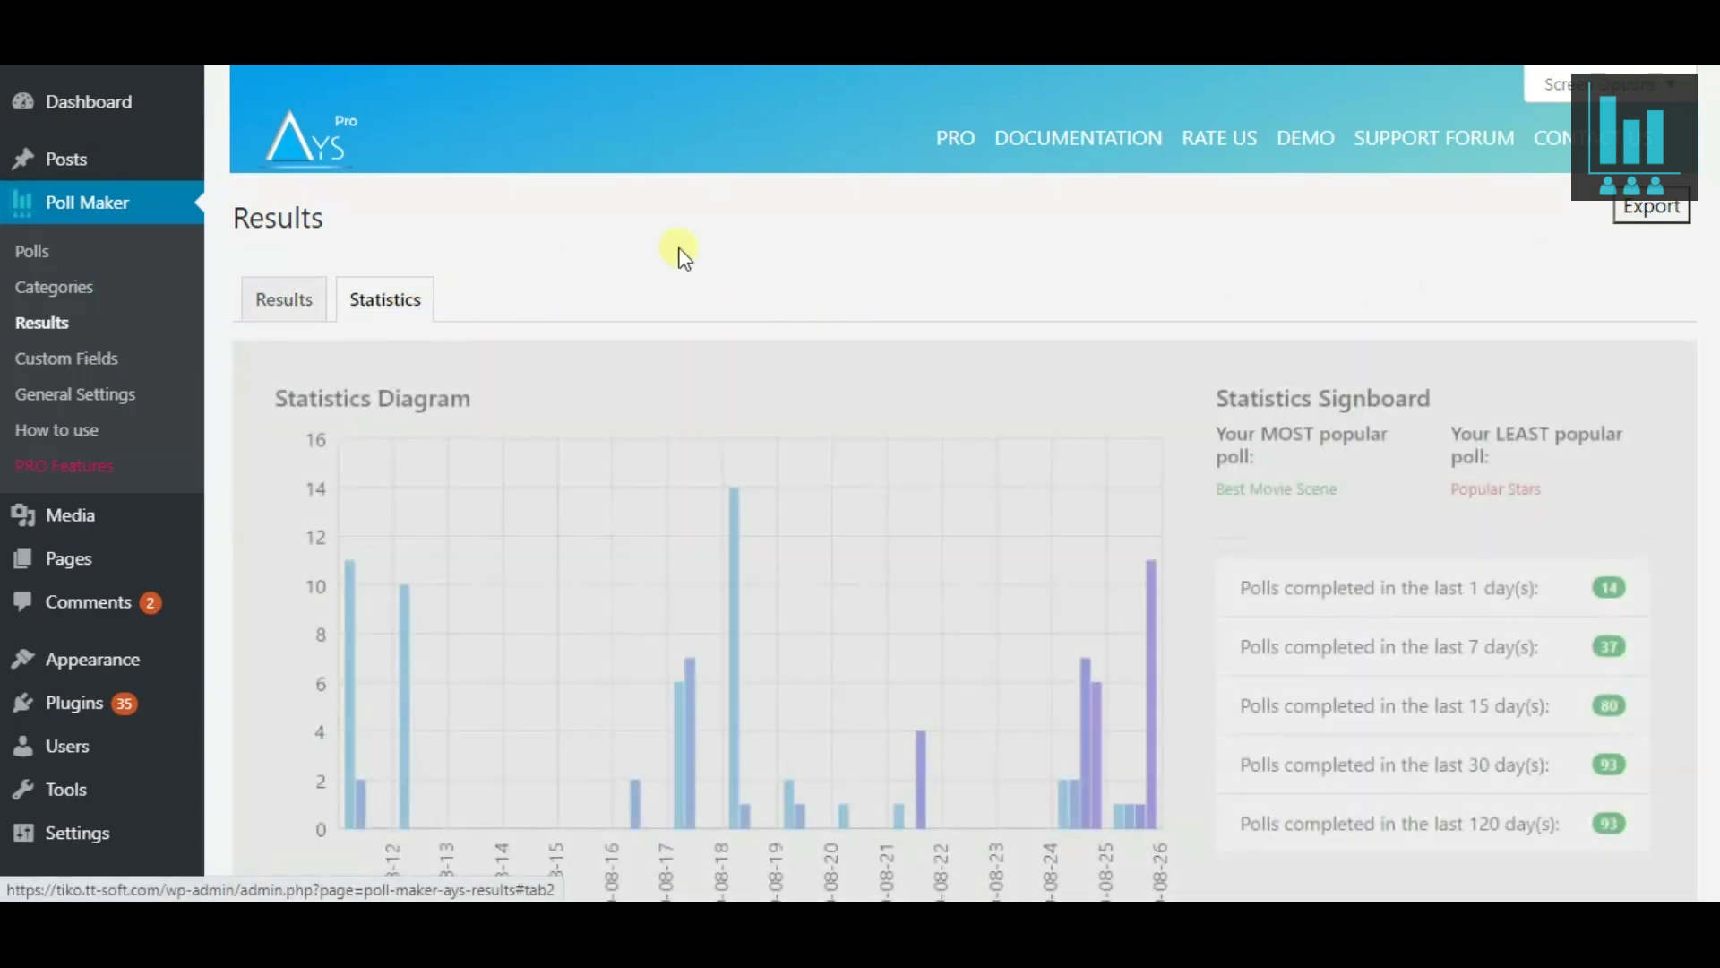
{"action": "scroll", "coordinate": [679, 251], "scroll_direction": "down", "scroll_amount": 3}
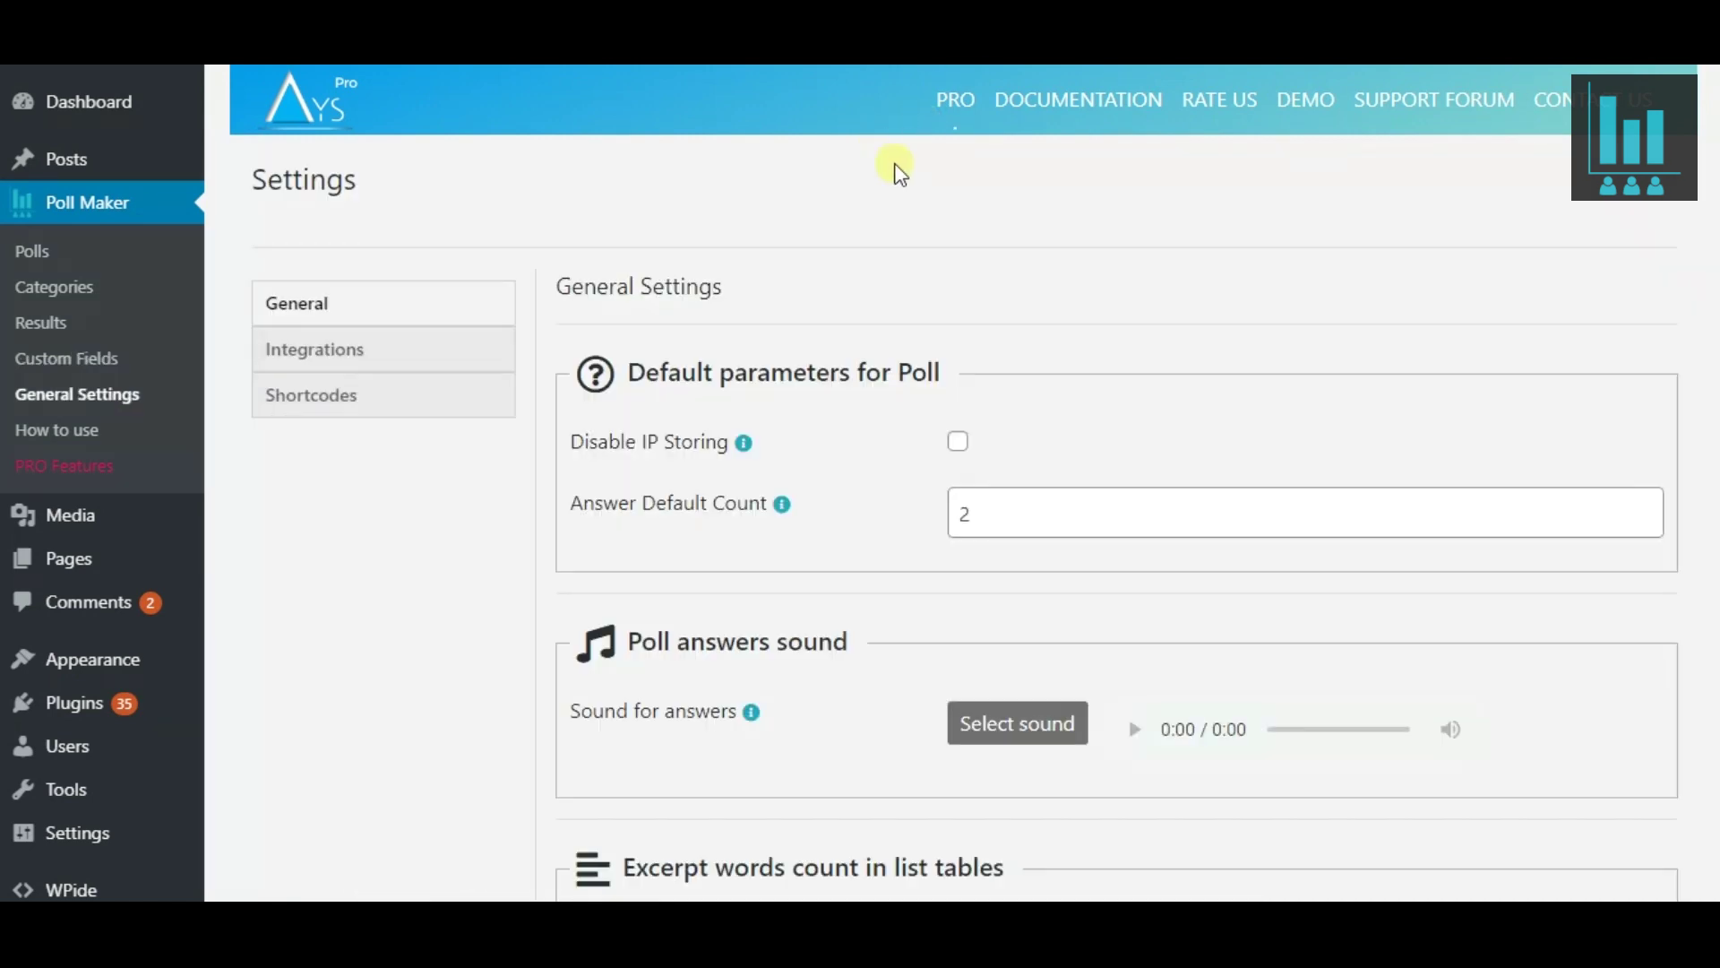
Browse General Settings and its Integrations tab, including MailChimp.
{"action": "scroll", "coordinate": [901, 172], "scroll_direction": "down", "scroll_amount": 10}
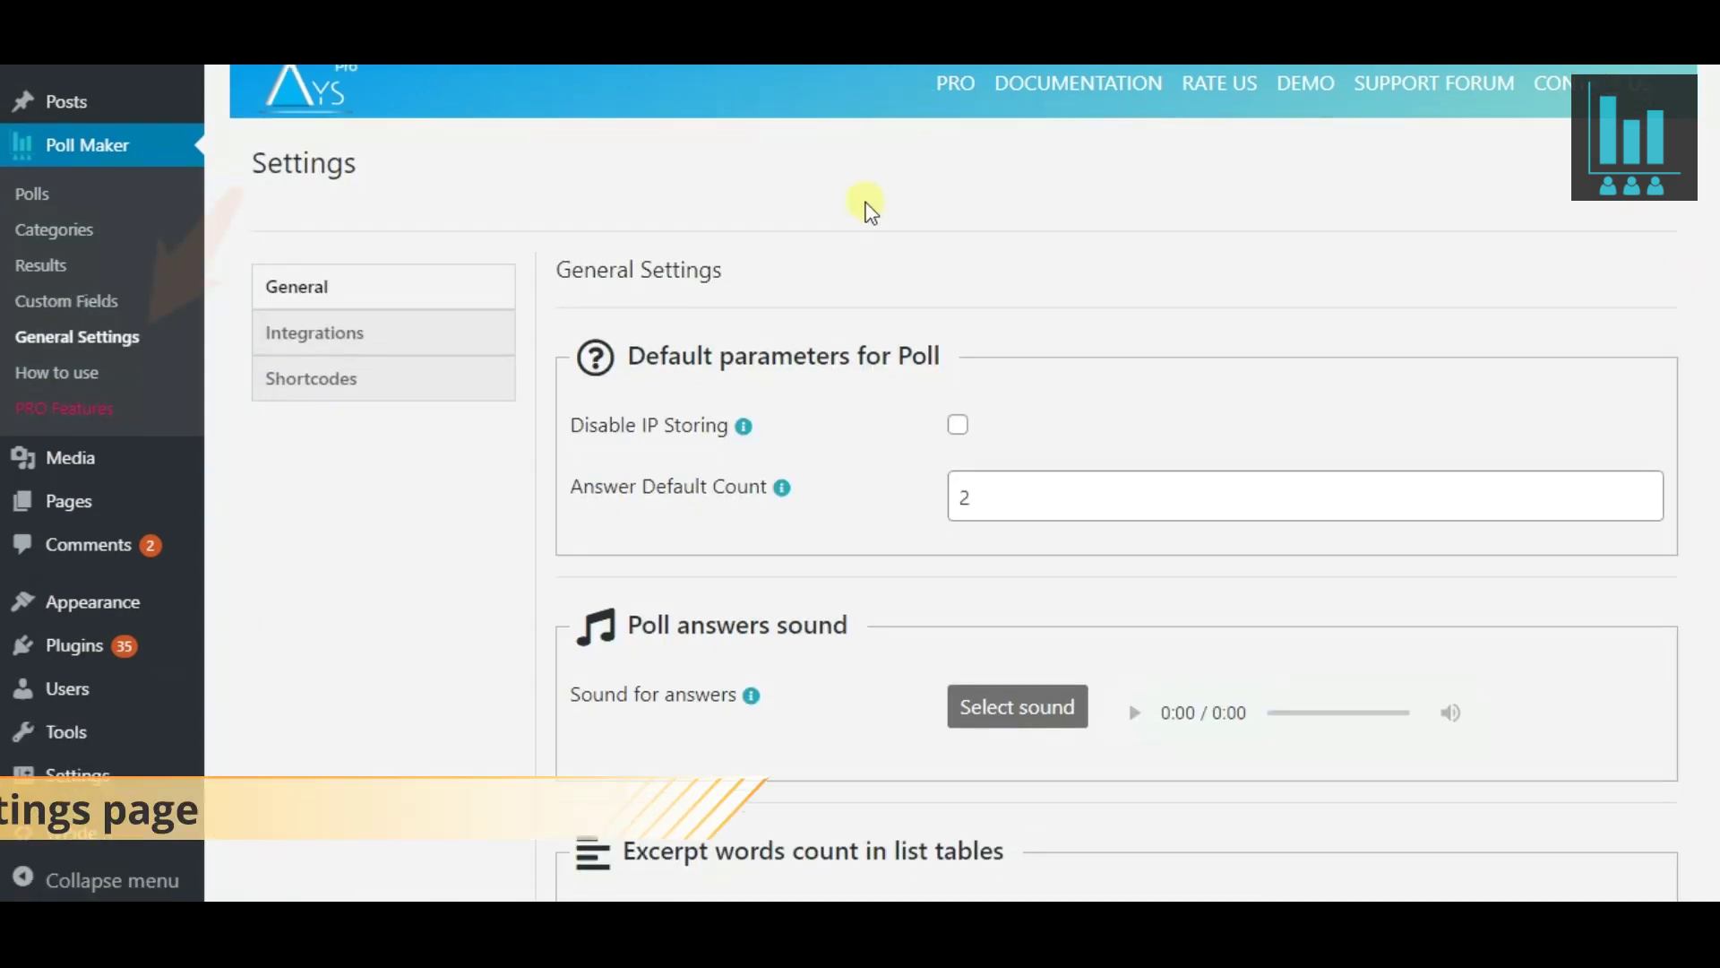
{"action": "scroll", "coordinate": [833, 206], "scroll_direction": "up", "scroll_amount": 10}
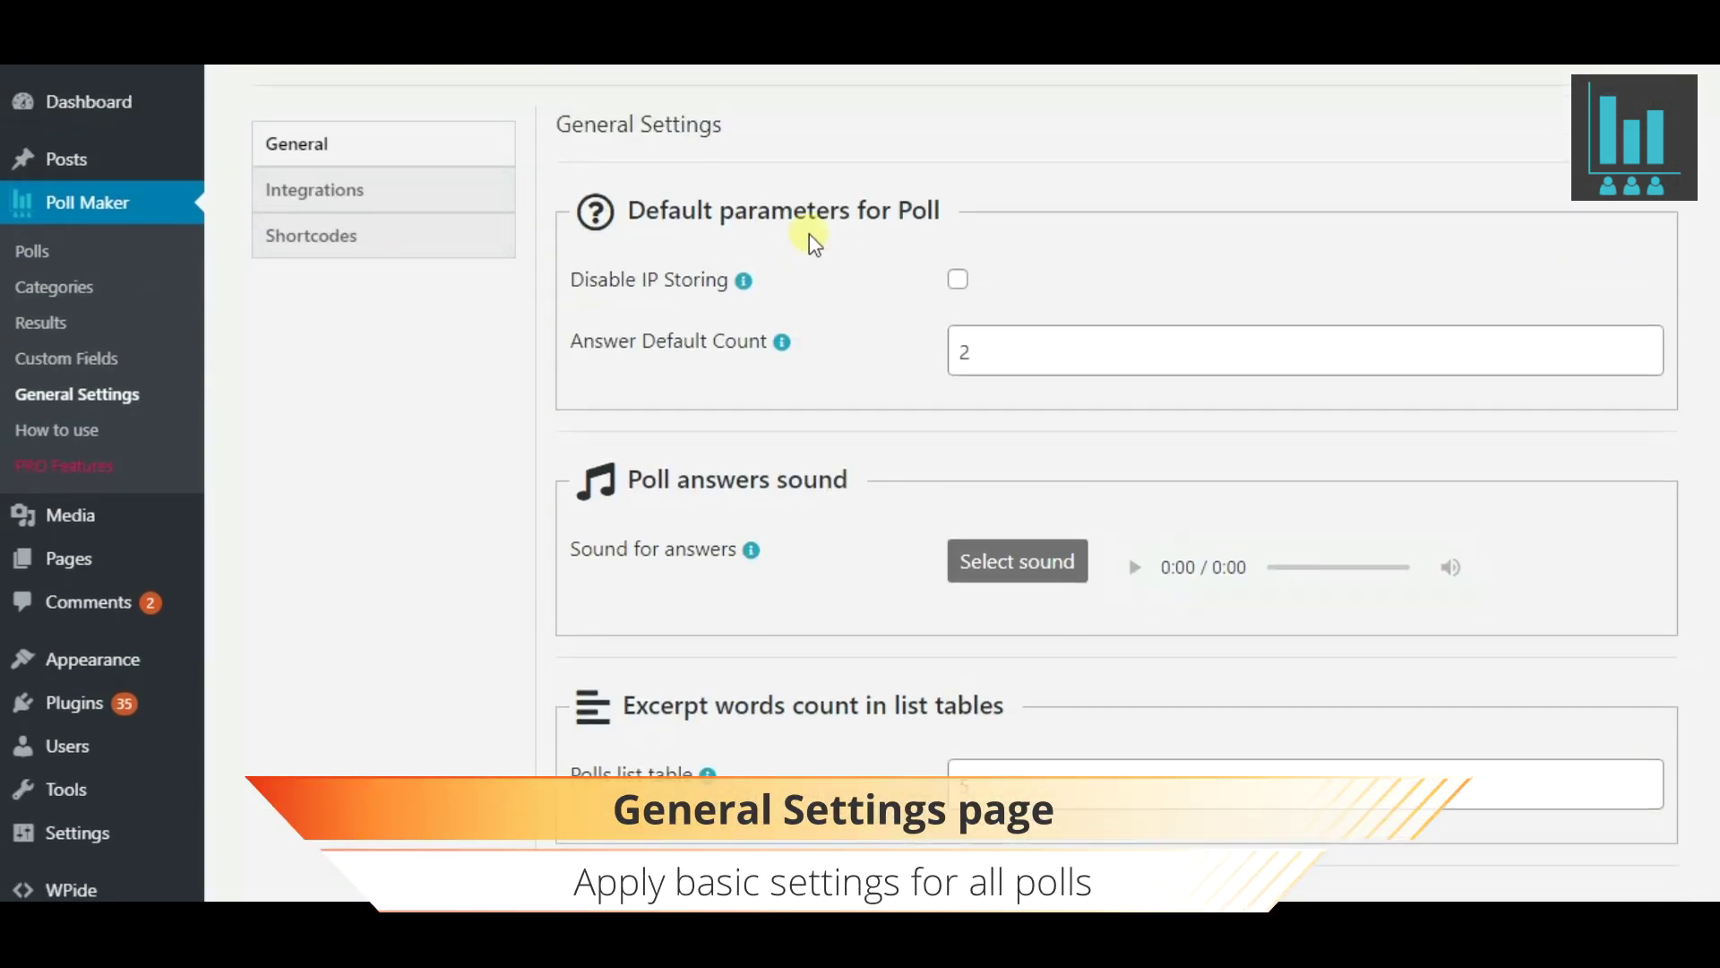
{"action": "left_click", "coordinate": [487, 351]}
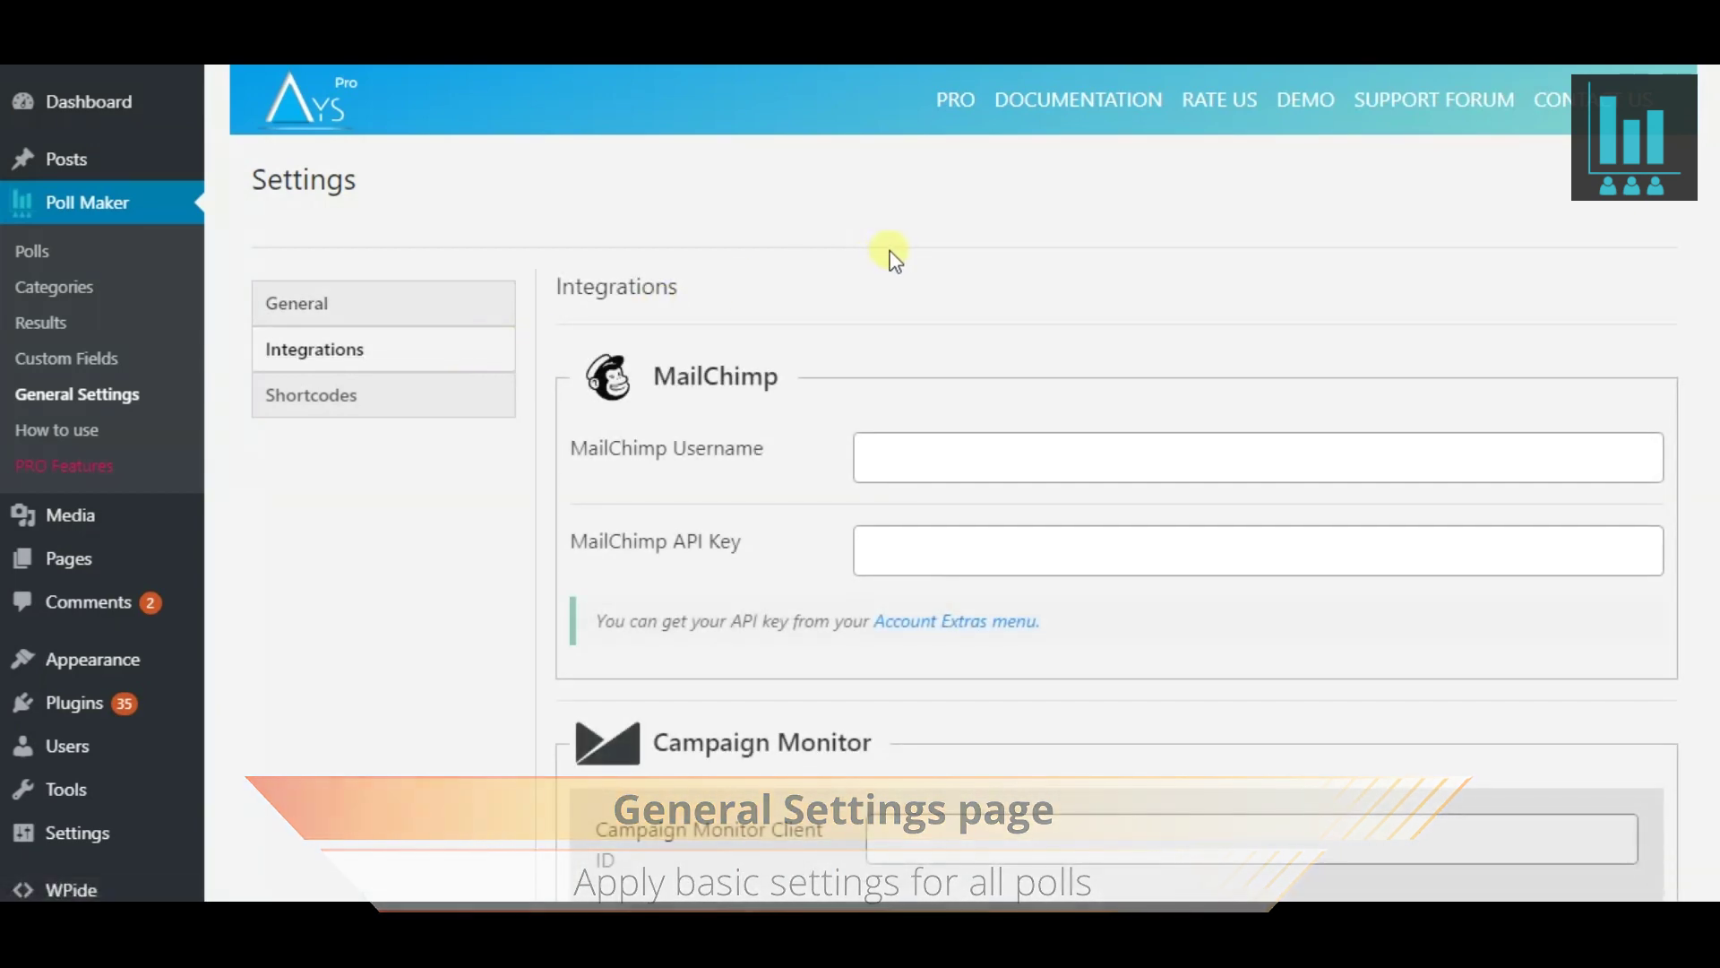
{"action": "scroll", "coordinate": [883, 250], "scroll_direction": "down", "scroll_amount": 8}
{"action": "scroll", "coordinate": [860, 260], "scroll_direction": "down", "scroll_amount": 10}
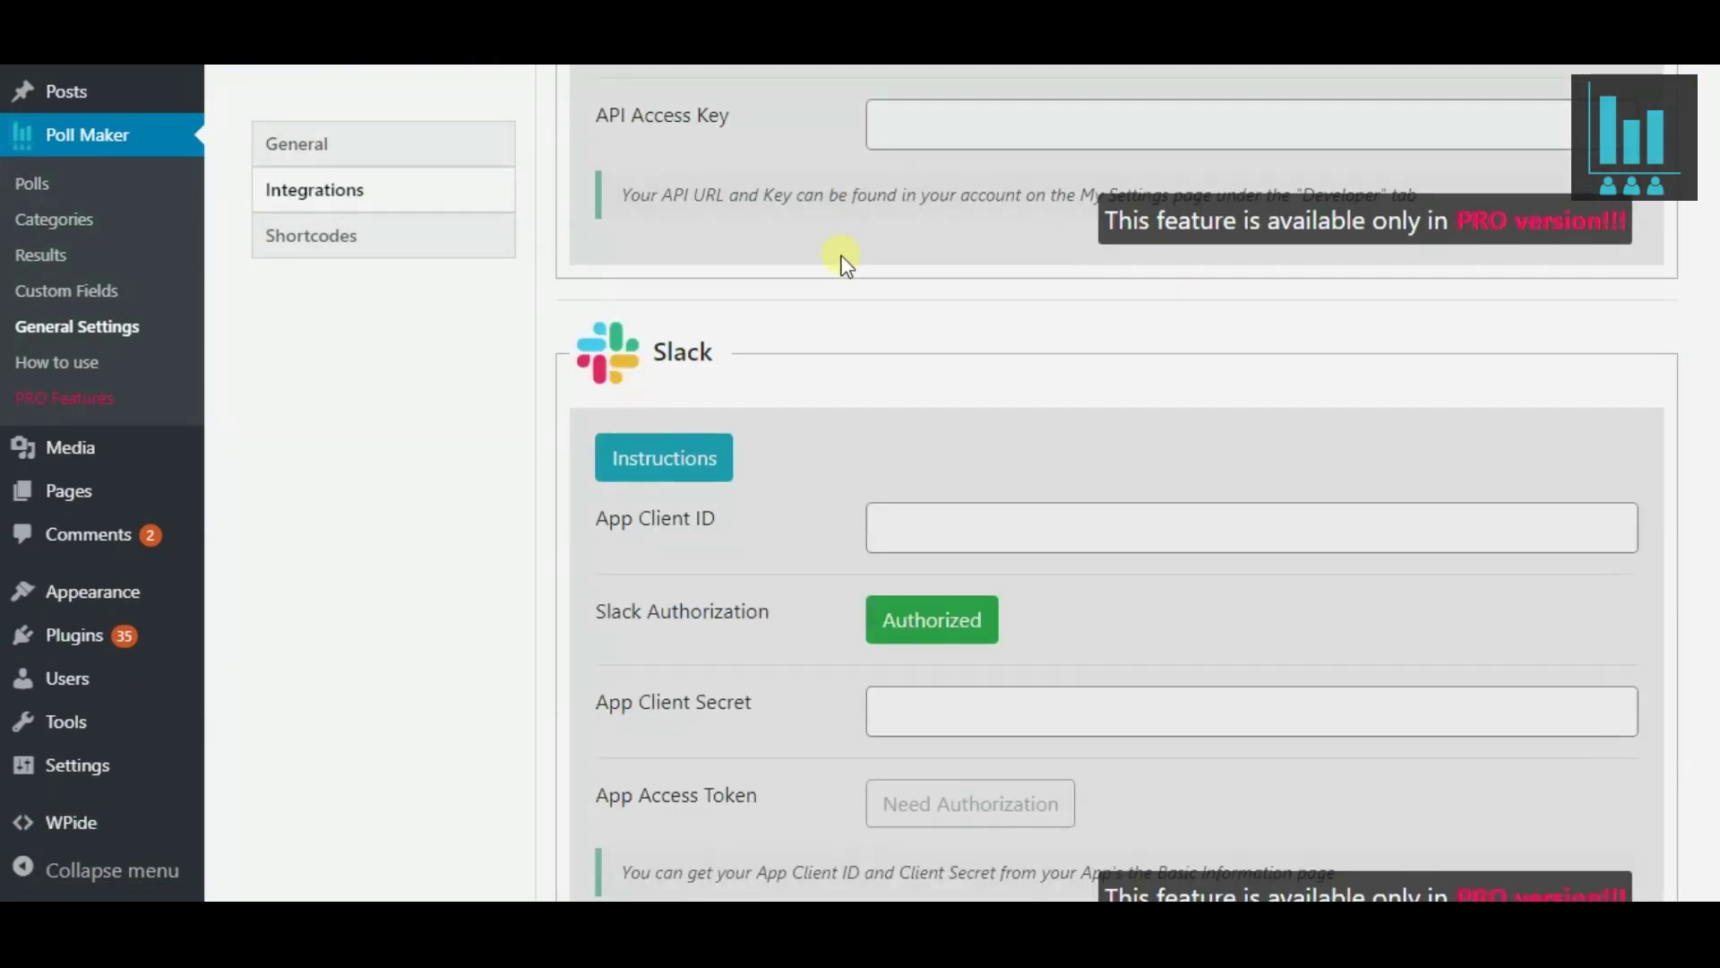
{"action": "scroll", "coordinate": [838, 258], "scroll_direction": "up", "scroll_amount": 4}
{"action": "scroll", "coordinate": [825, 256], "scroll_direction": "up", "scroll_amount": 10}
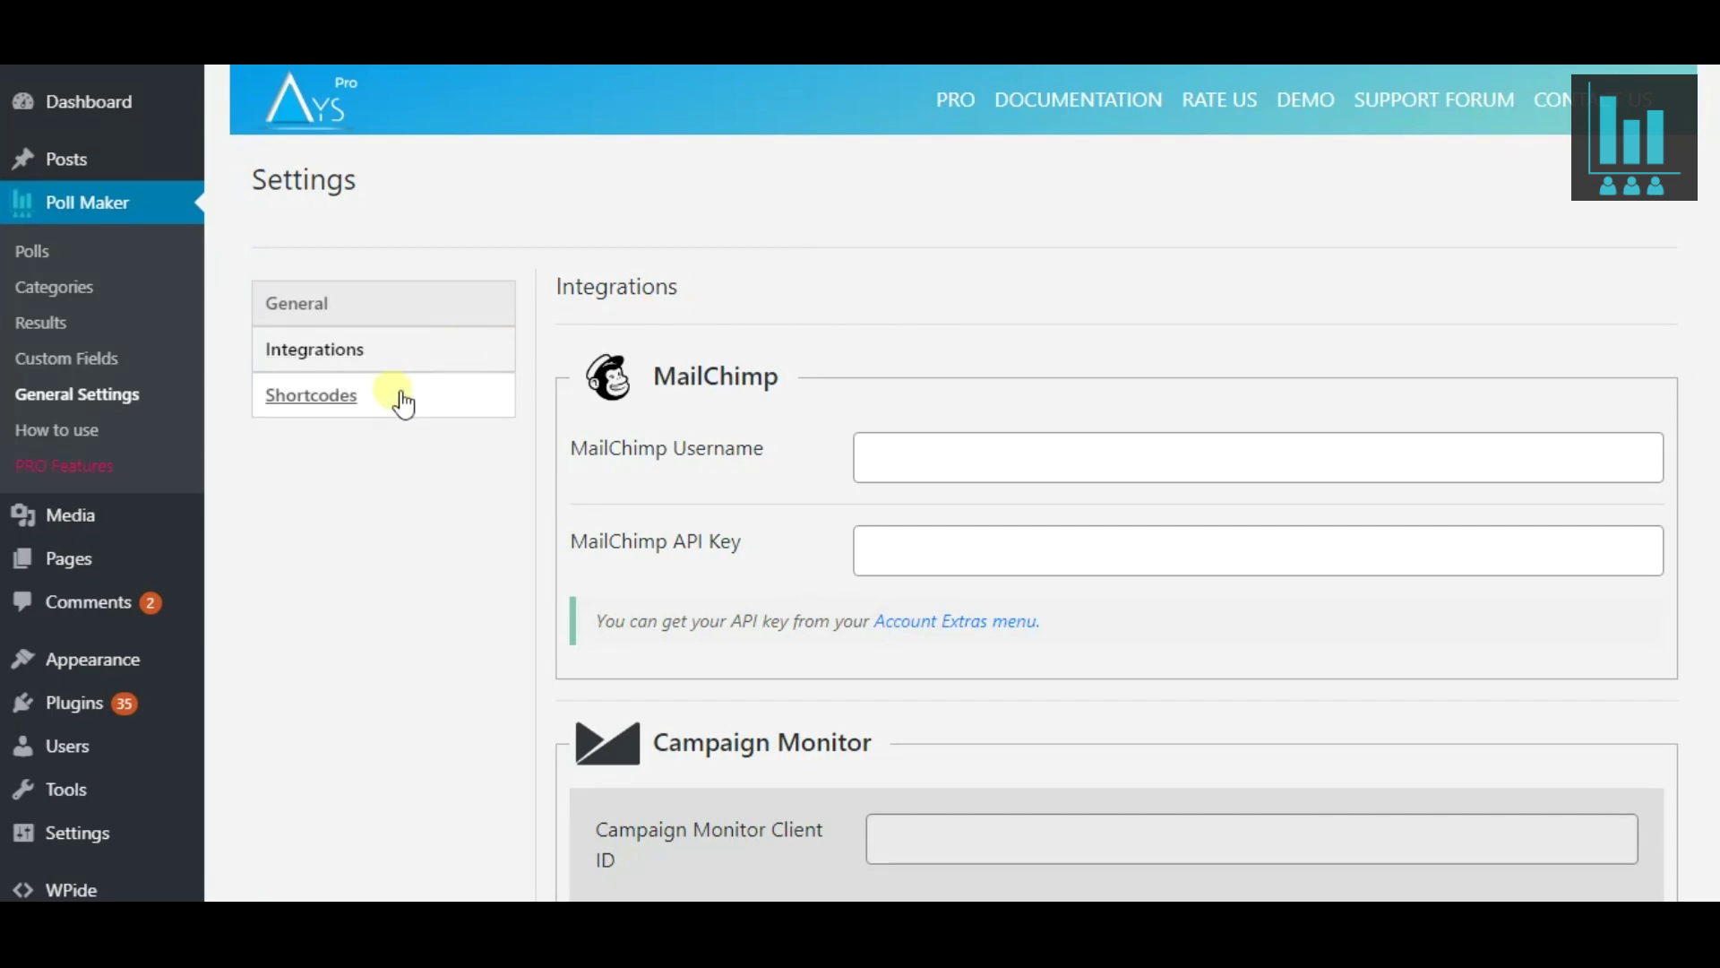
Review the available Poll Maker shortcodes on the Shortcodes tab.
{"action": "left_click", "coordinate": [402, 399]}
{"action": "scroll", "coordinate": [809, 247], "scroll_direction": "down", "scroll_amount": 12}
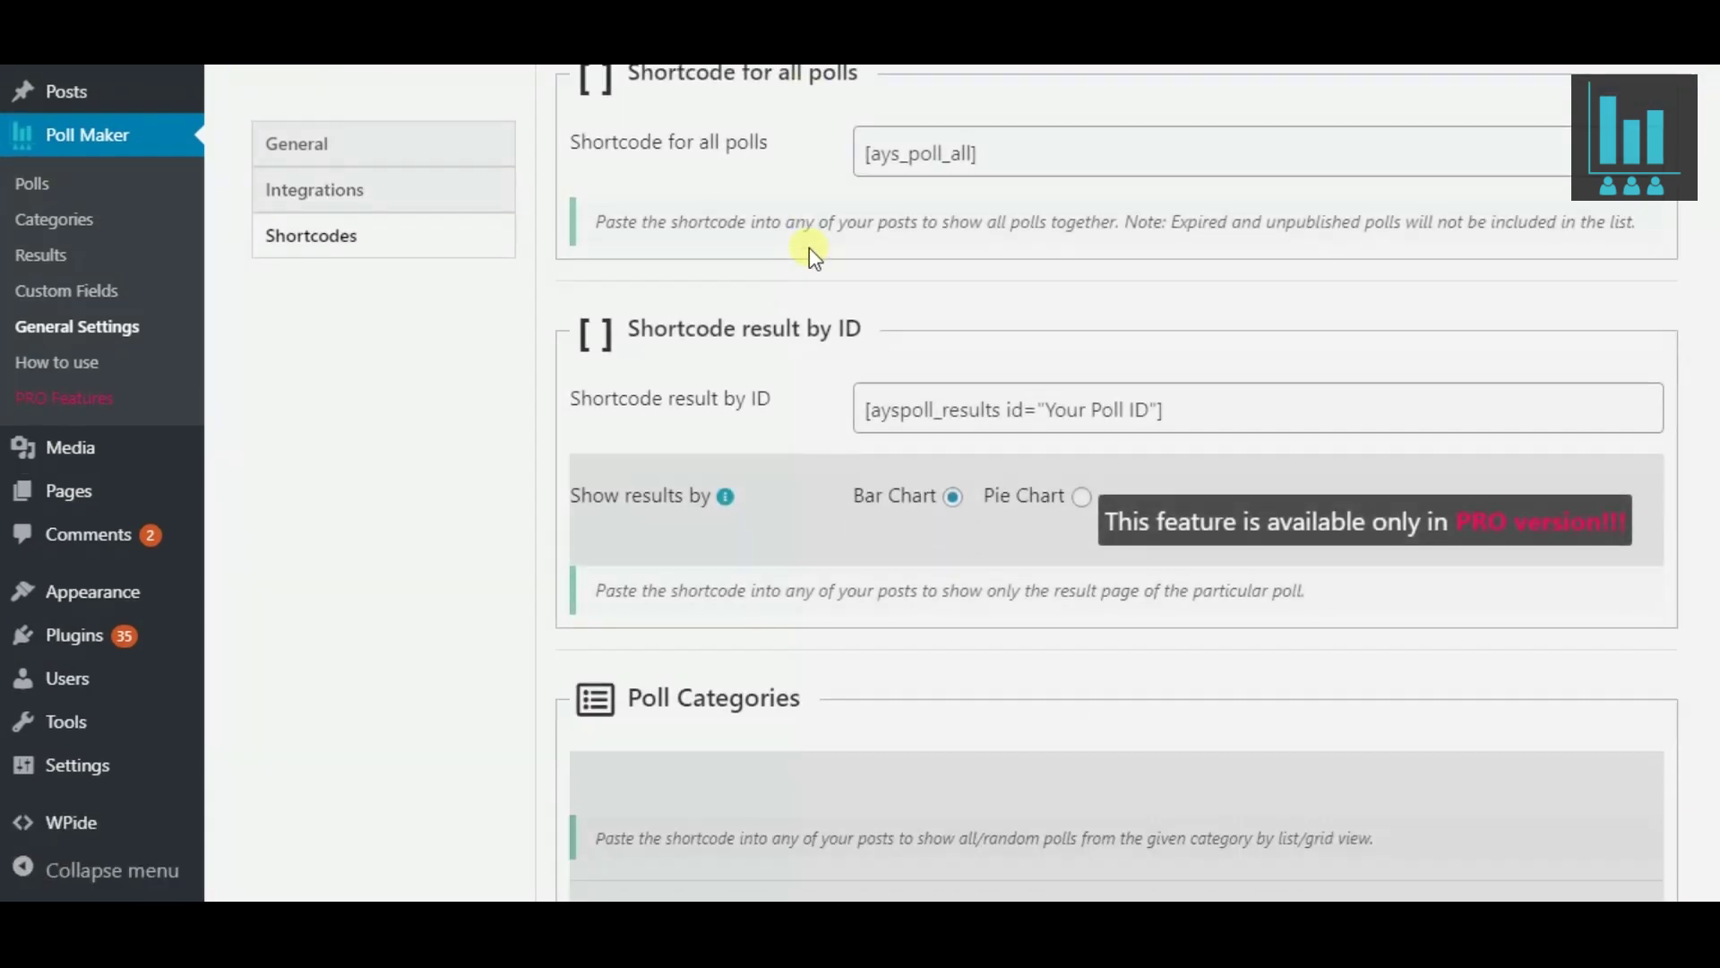
{"action": "scroll", "coordinate": [816, 251], "scroll_direction": "down", "scroll_amount": 2}
{"action": "scroll", "coordinate": [802, 246], "scroll_direction": "up", "scroll_amount": 12}
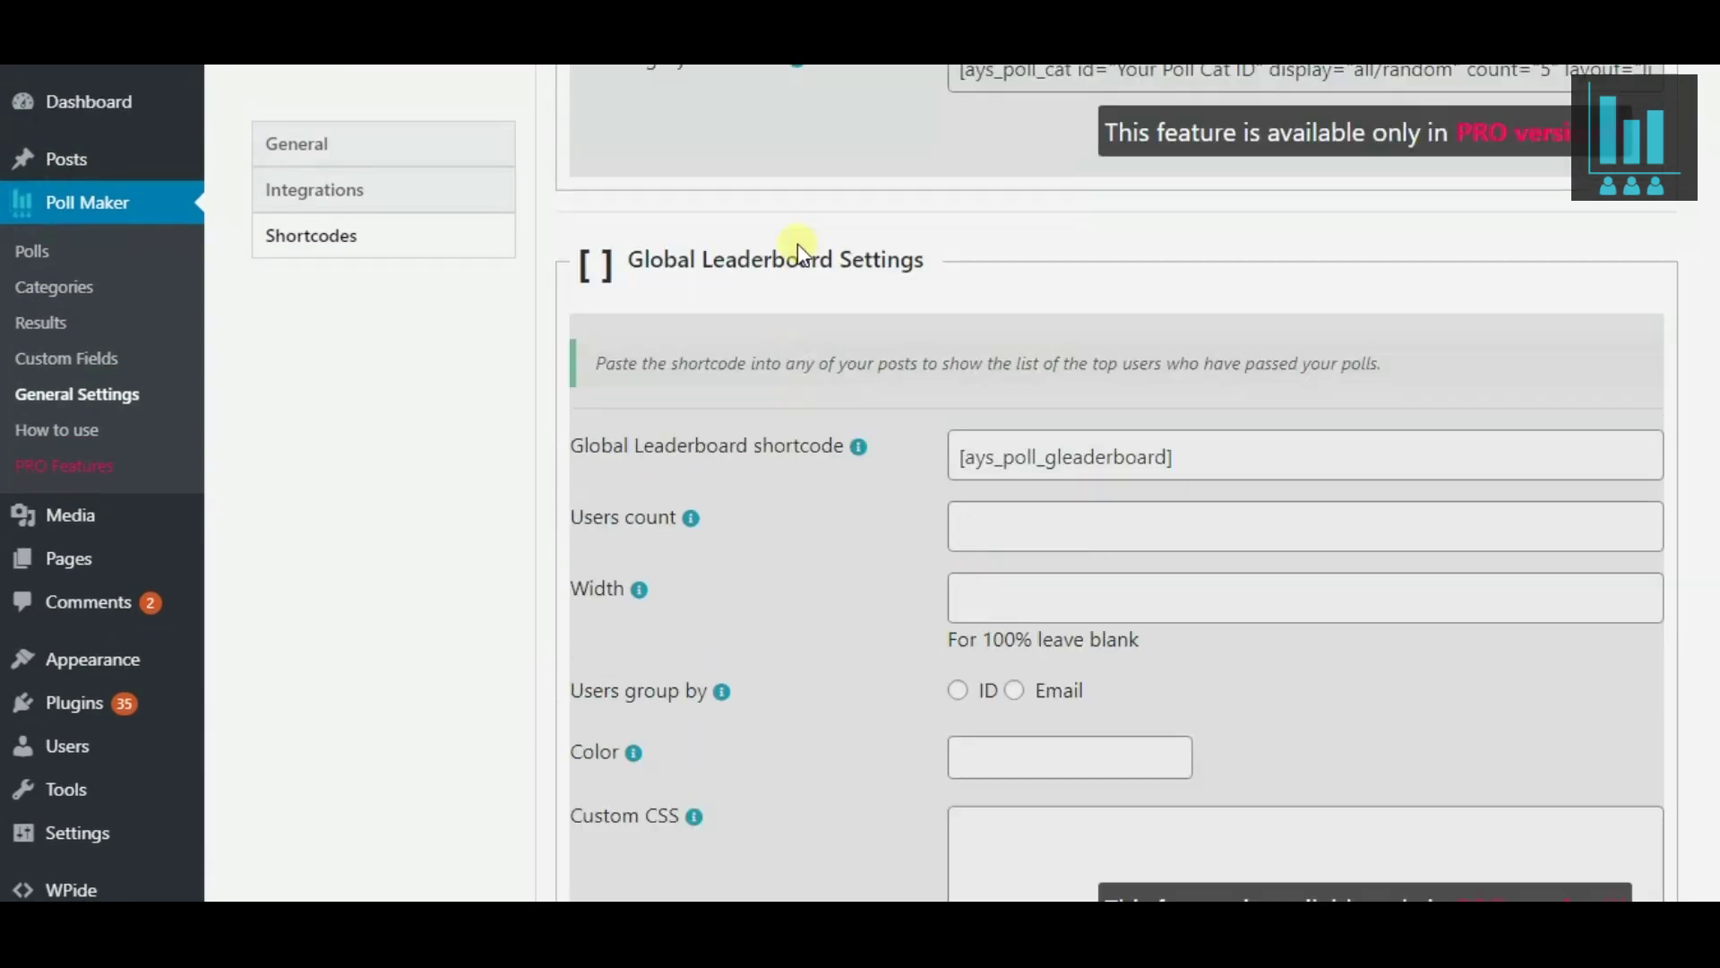
{"action": "scroll", "coordinate": [797, 244], "scroll_direction": "up", "scroll_amount": 1}
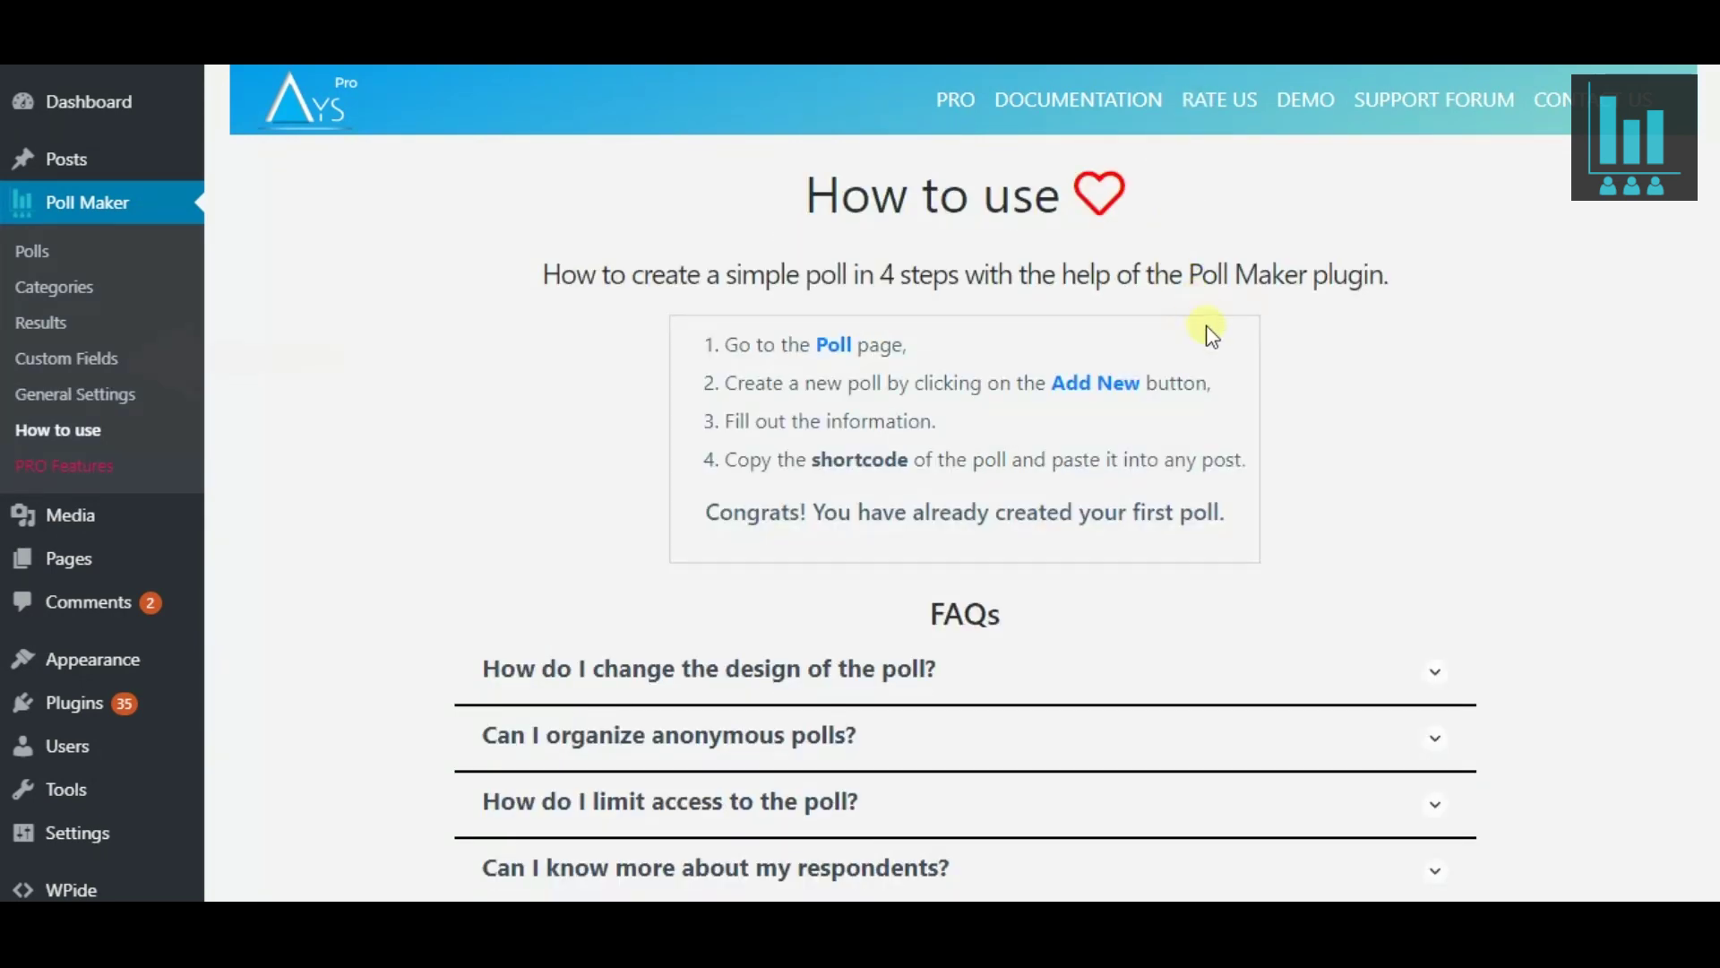
Expand the How to use FAQs on changing the poll design and anonymous polls.
{"action": "scroll", "coordinate": [1209, 345], "scroll_direction": "down", "scroll_amount": 3}
{"action": "left_click", "coordinate": [1187, 417]}
{"action": "scroll", "coordinate": [1179, 413], "scroll_direction": "down", "scroll_amount": 2}
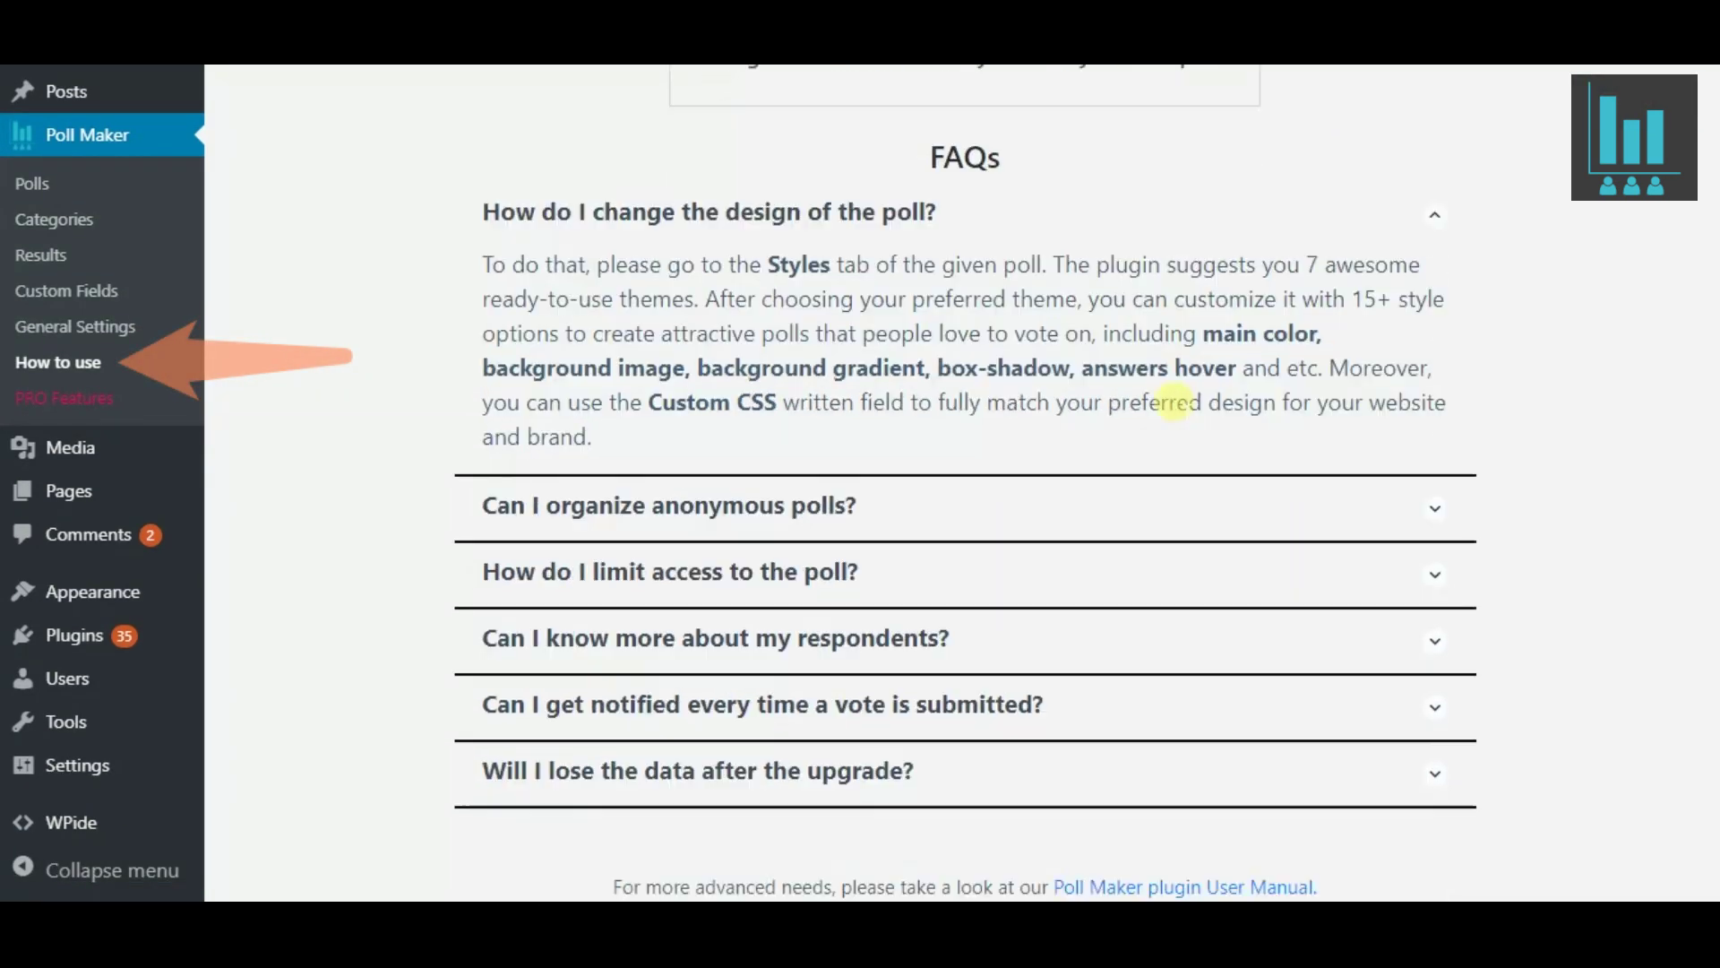
{"action": "scroll", "coordinate": [1173, 403], "scroll_direction": "down", "scroll_amount": 1}
{"action": "left_click", "coordinate": [1158, 450]}
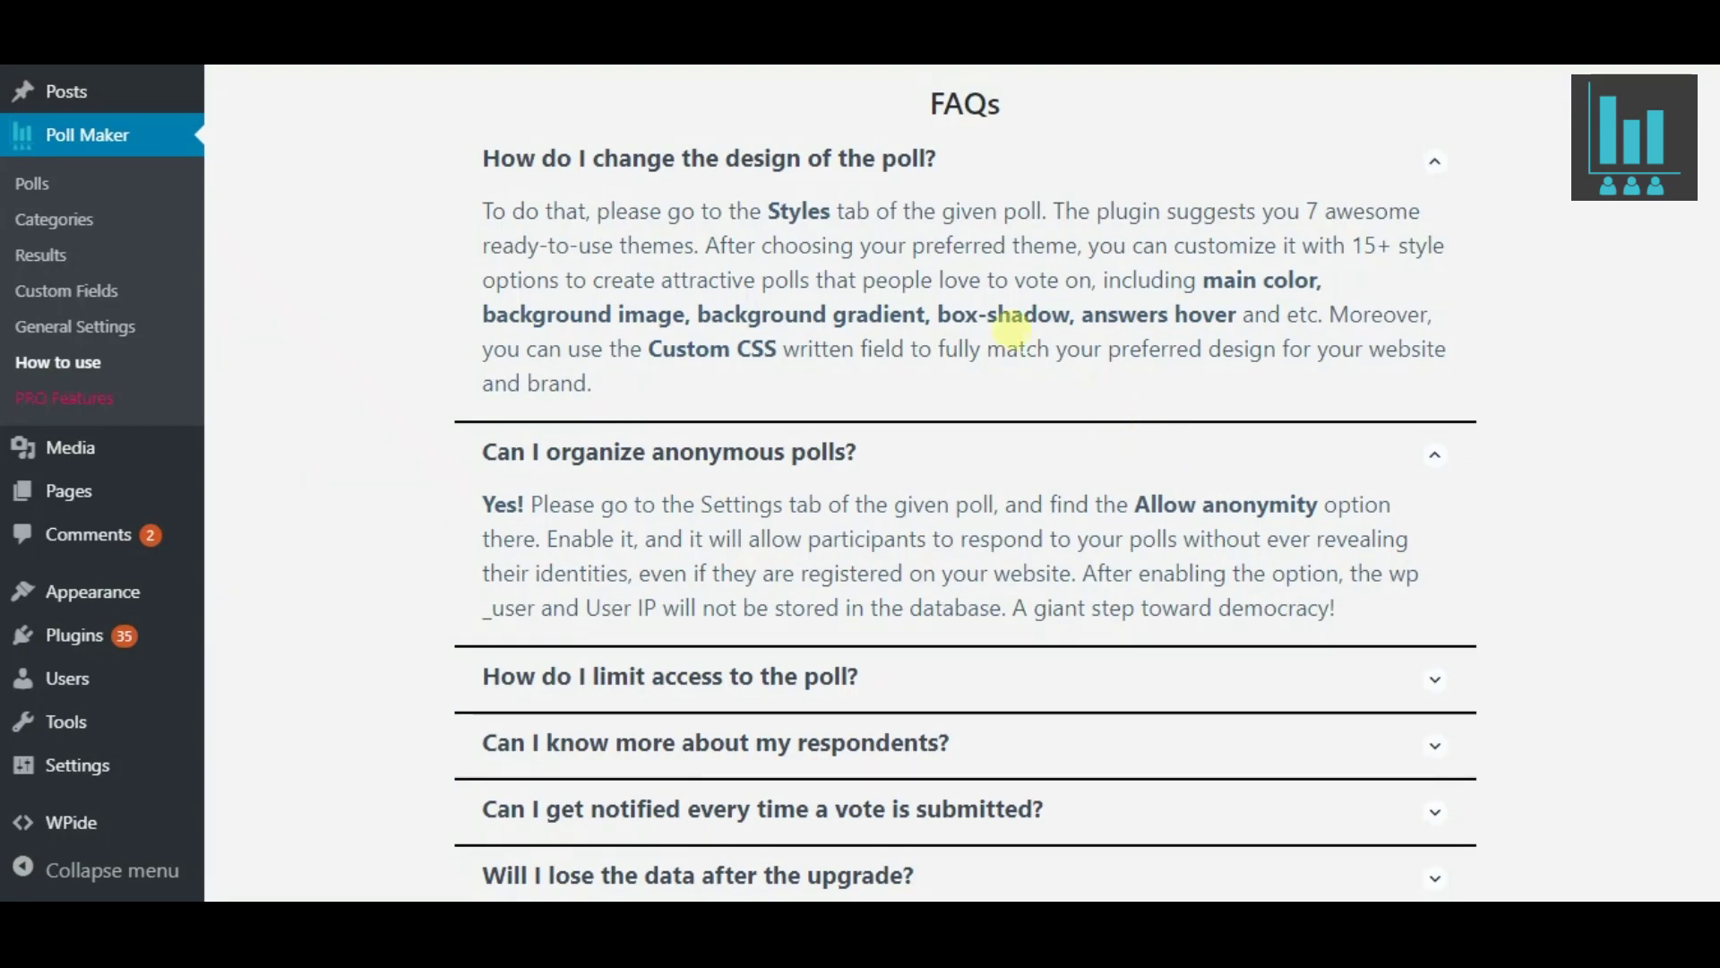
{"action": "scroll", "coordinate": [1009, 323], "scroll_direction": "up", "scroll_amount": 6}
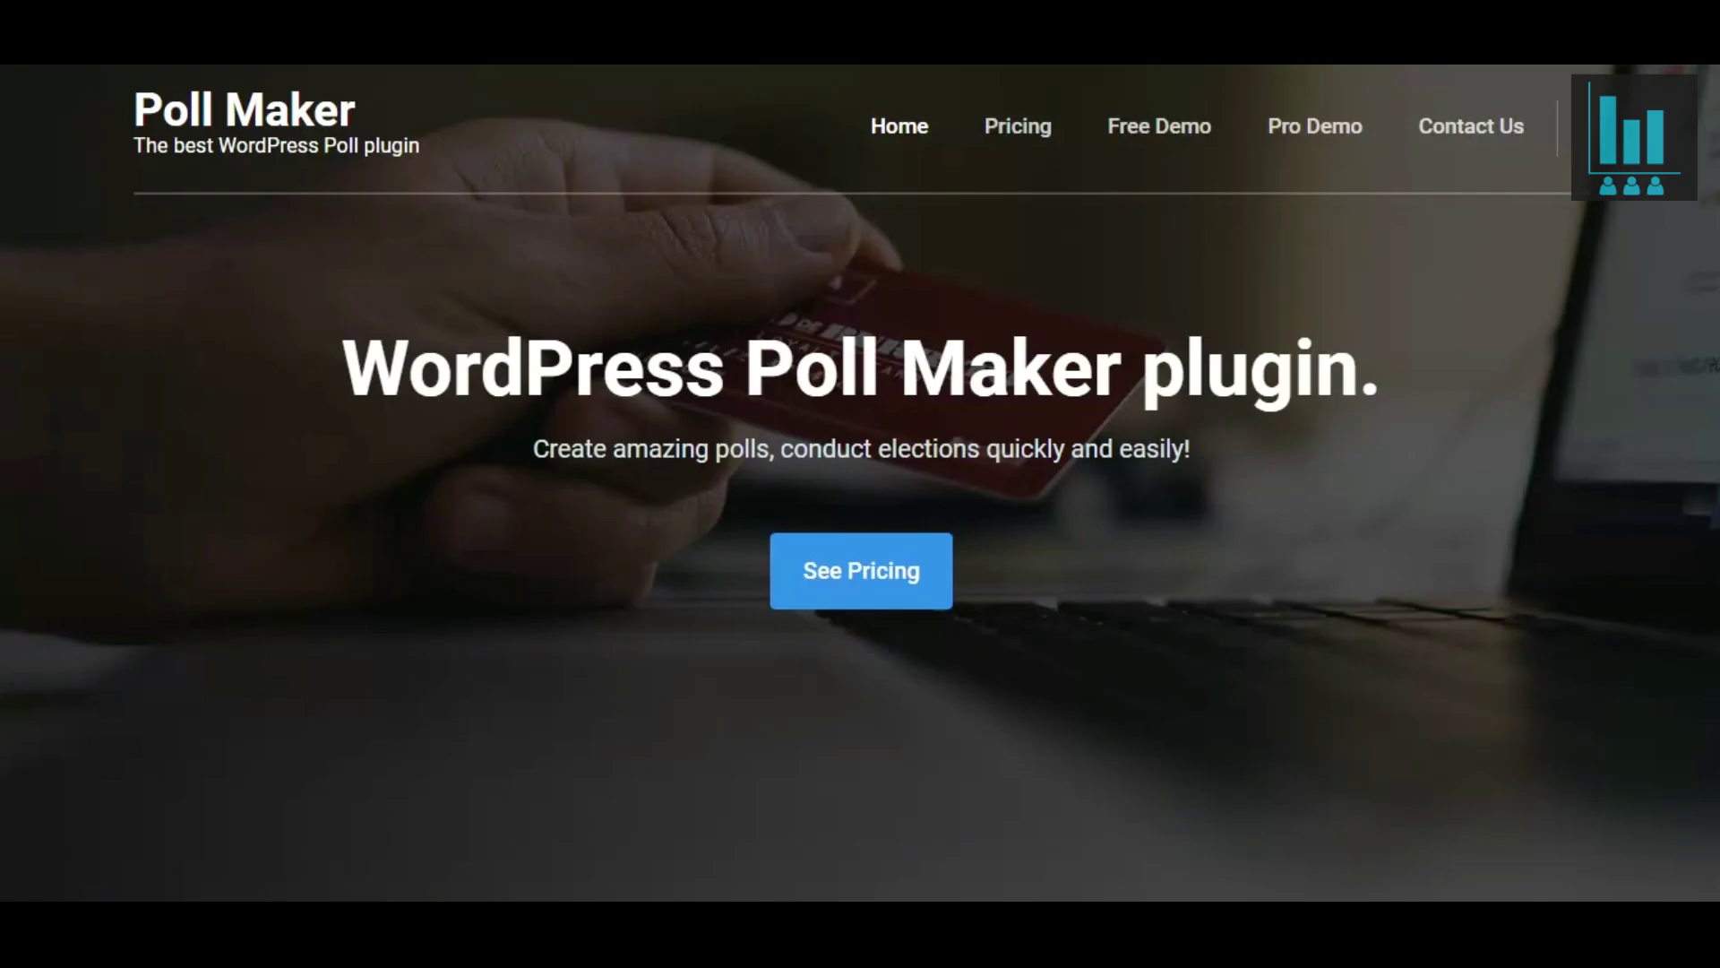